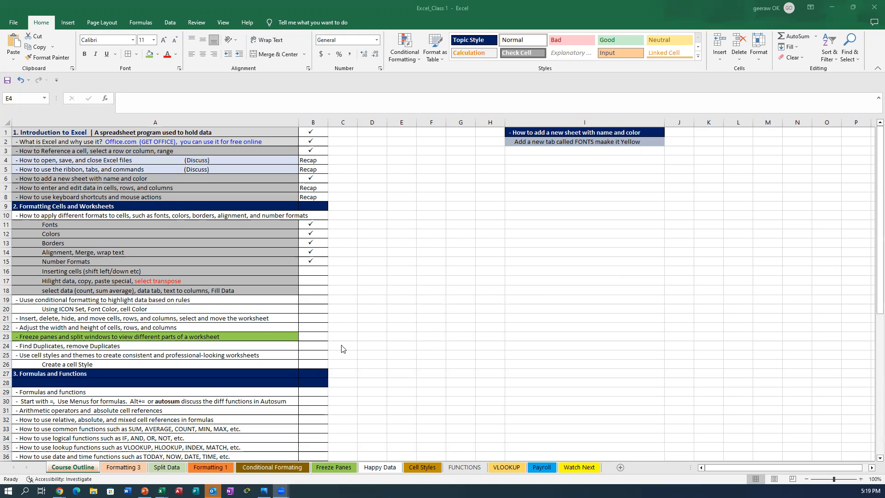
# Step: Correct 'Uuse' to 'Use' in cell A19 of the Course Outline and go to the Formatting 3 sheet
pyautogui.click(26, 301)
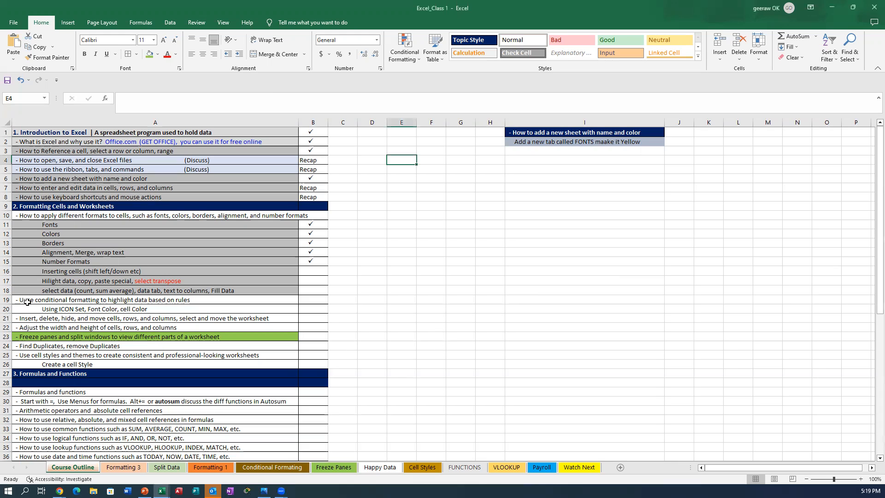
pyautogui.doubleClick(27, 301)
pyautogui.press('BackSpace')
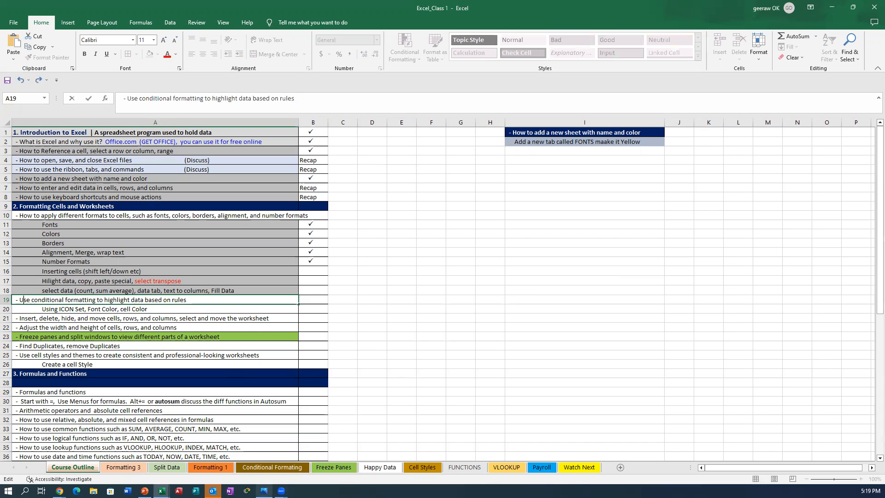
pyautogui.click(123, 466)
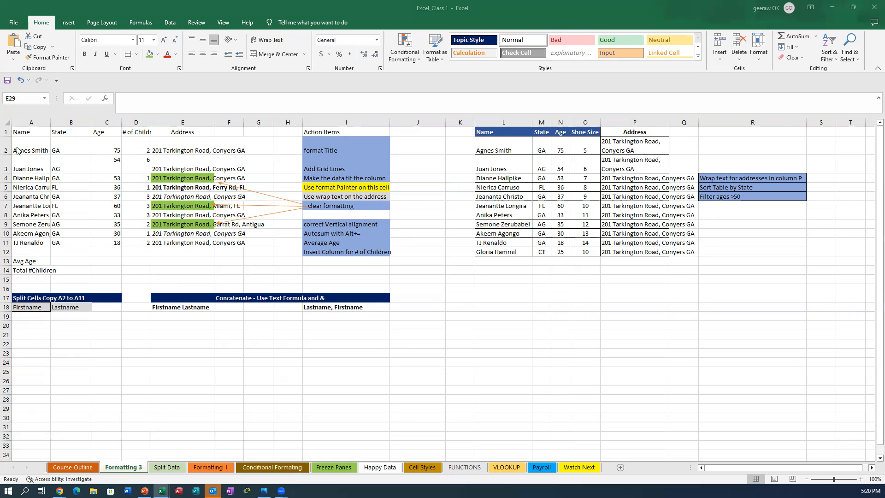
# Step: Fill the employee table's header cells A1:F1 with dark blue
pyautogui.moveTo(14, 130); pyautogui.dragTo(229, 133)
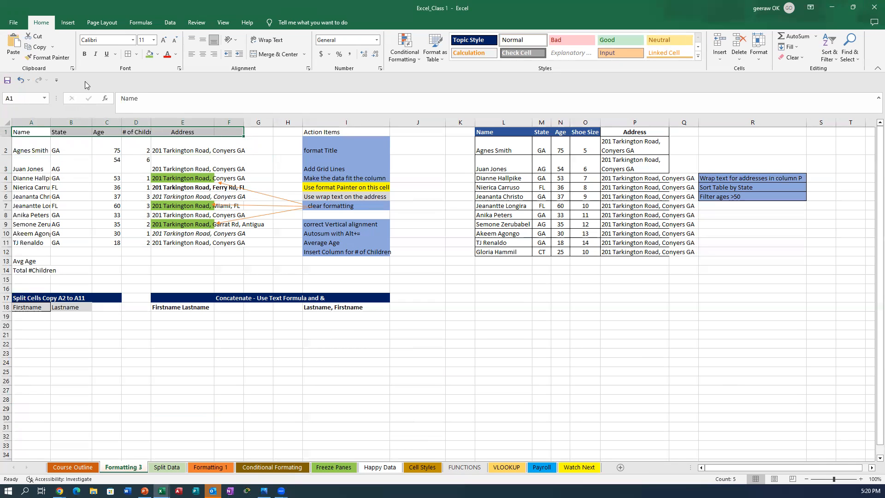
pyautogui.click(157, 54)
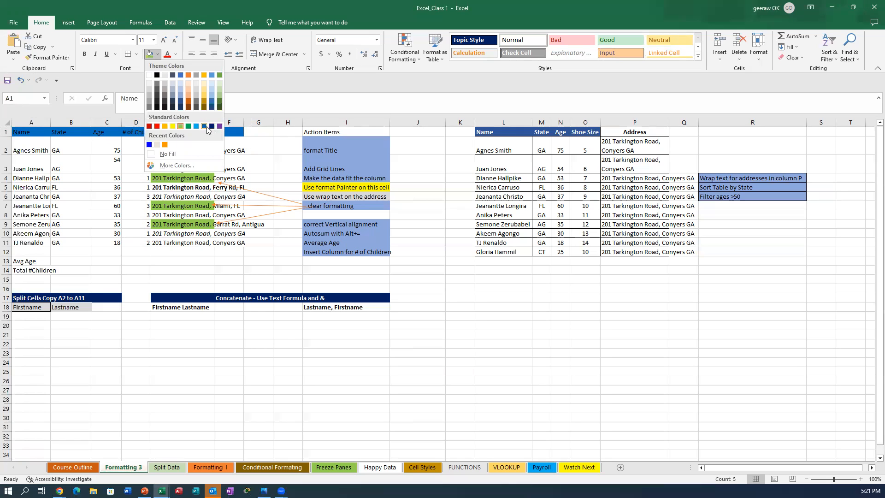
pyautogui.click(206, 127)
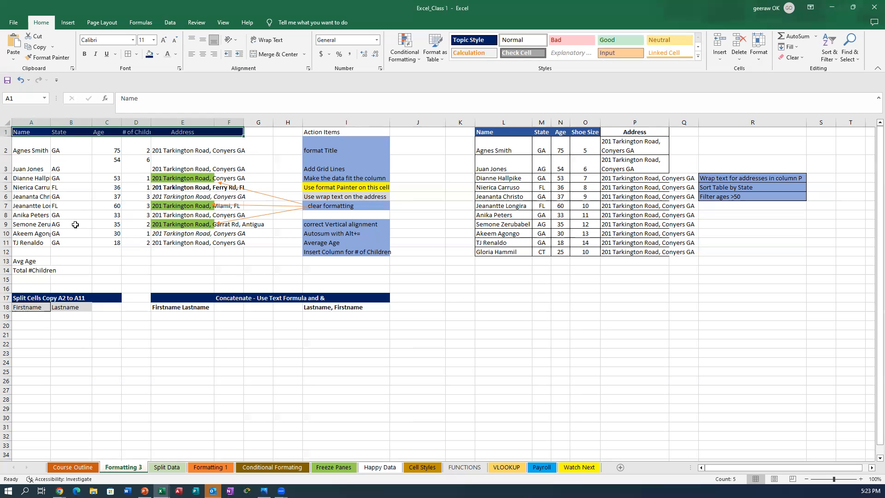
# Step: Apply All Borders to every cell of the range A1:F11
pyautogui.click(17, 133)
pyautogui.moveTo(41, 138); pyautogui.dragTo(239, 235)
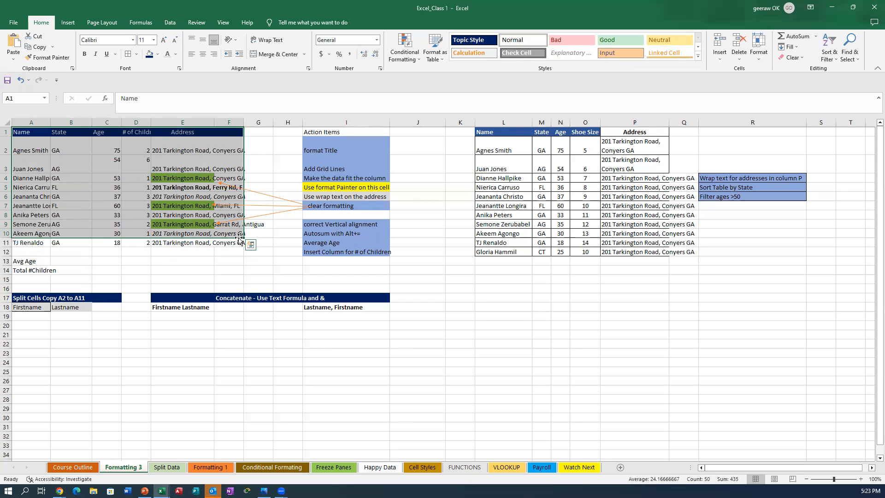
pyautogui.hotkey('shift', 'Down')
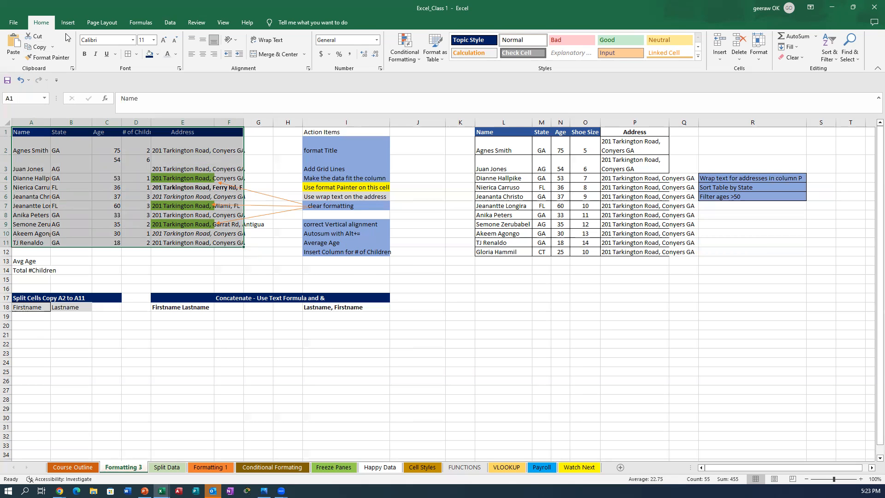
pyautogui.click(126, 59)
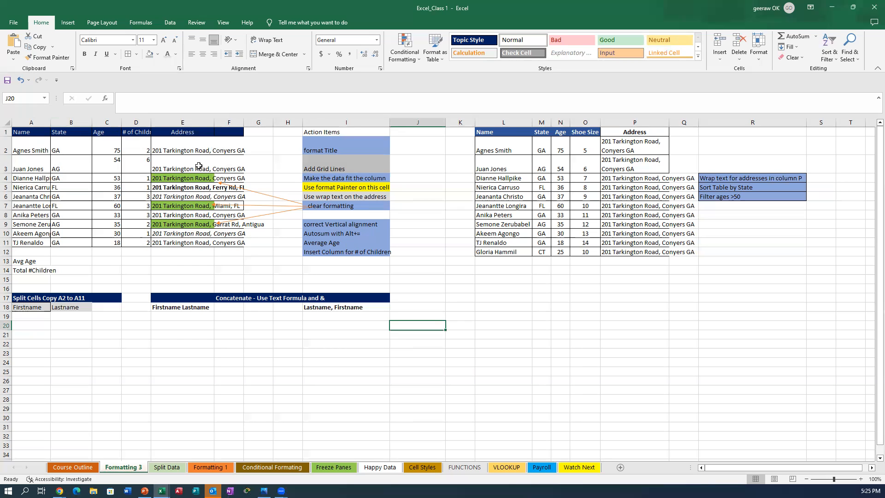
# Step: Widen blank column F, then trial-autofit columns E and C, undoing the E change
pyautogui.click(239, 131)
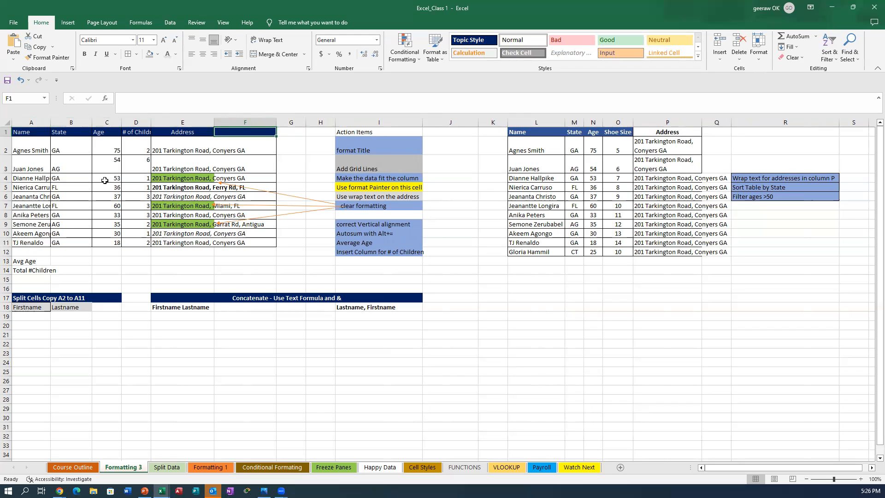
pyautogui.click(194, 119)
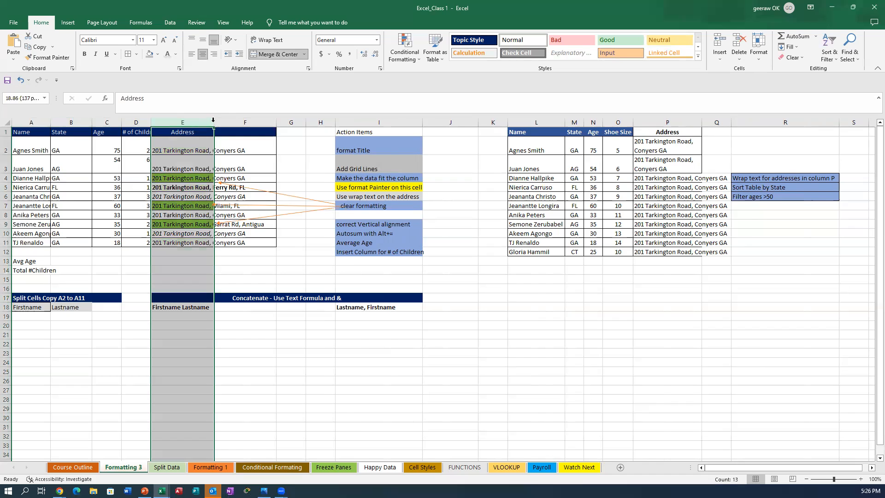
pyautogui.doubleClick(213, 122)
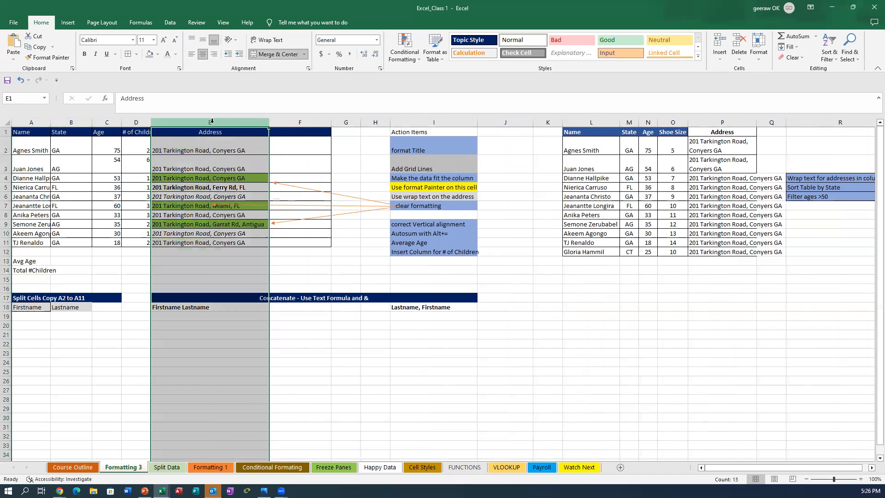
pyautogui.click(20, 80)
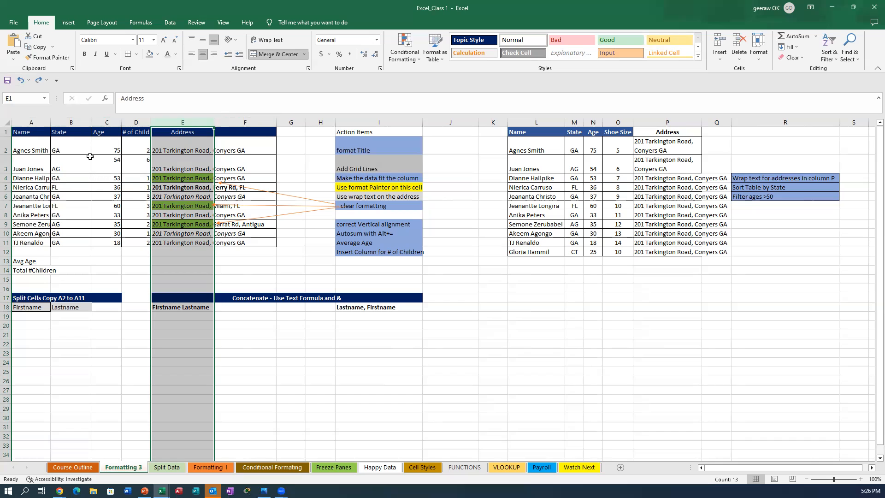
pyautogui.doubleClick(122, 121)
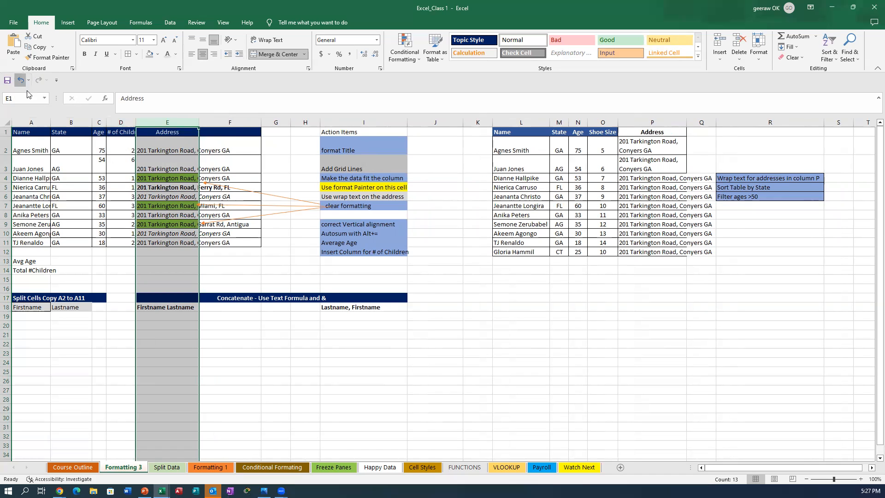
# Step: Undo the Age column autofit and select columns A through E
pyautogui.hotkey('ctrl', 'z')
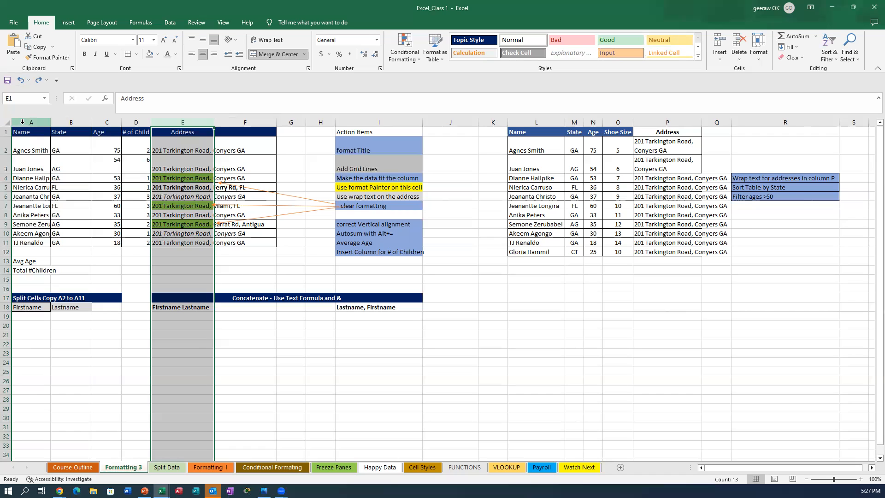
pyautogui.moveTo(23, 122); pyautogui.dragTo(261, 136)
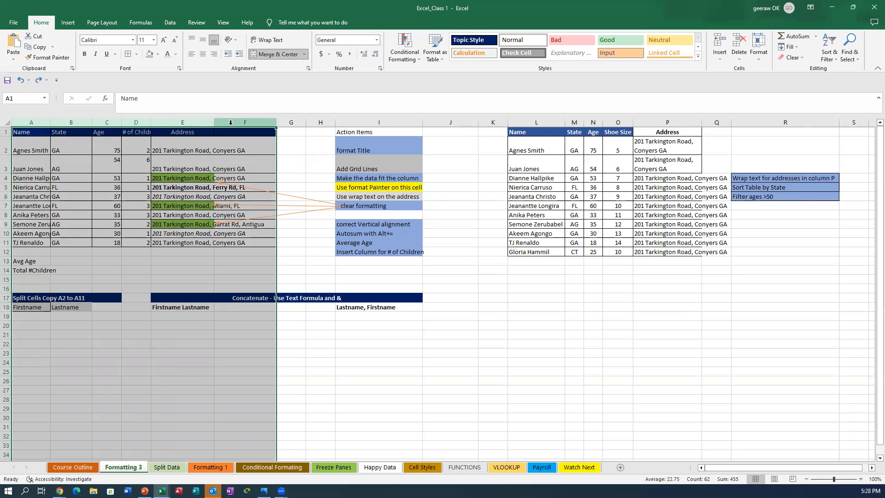
# Step: Auto-fit columns A–E to their contents, then select the # of Children and Address columns
pyautogui.doubleClick(150, 123)
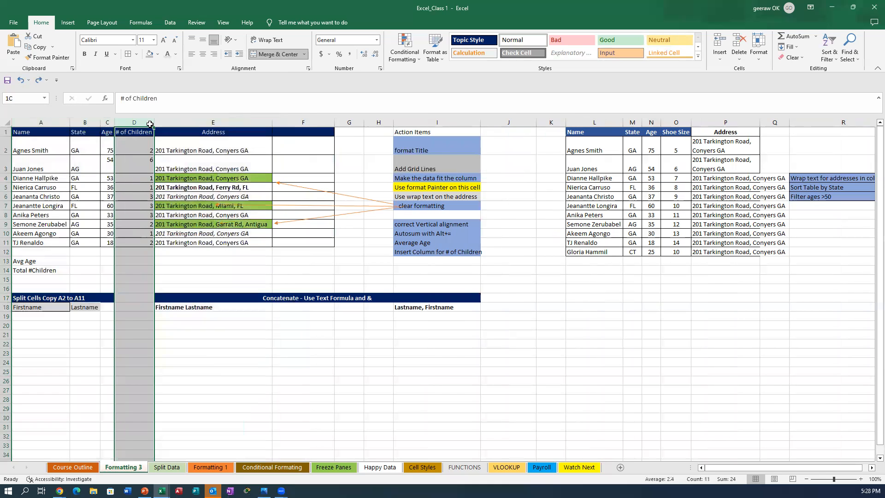
pyautogui.moveTo(150, 124); pyautogui.dragTo(240, 213)
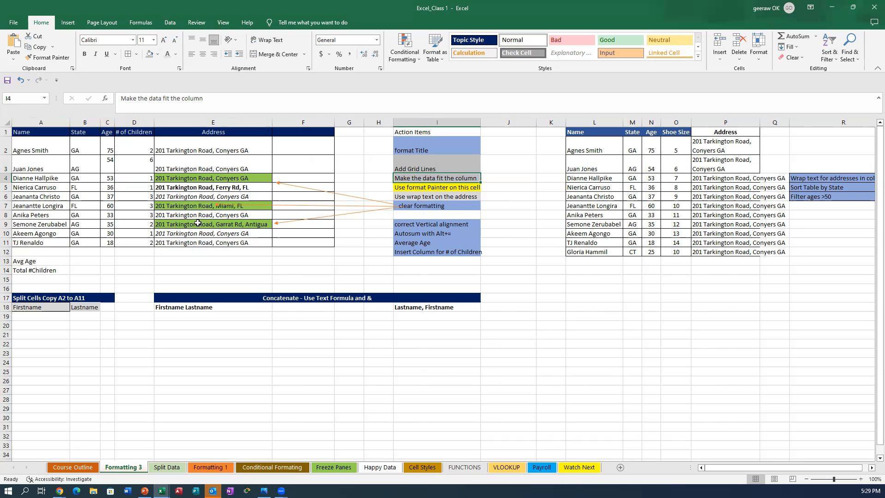
pyautogui.click(405, 187)
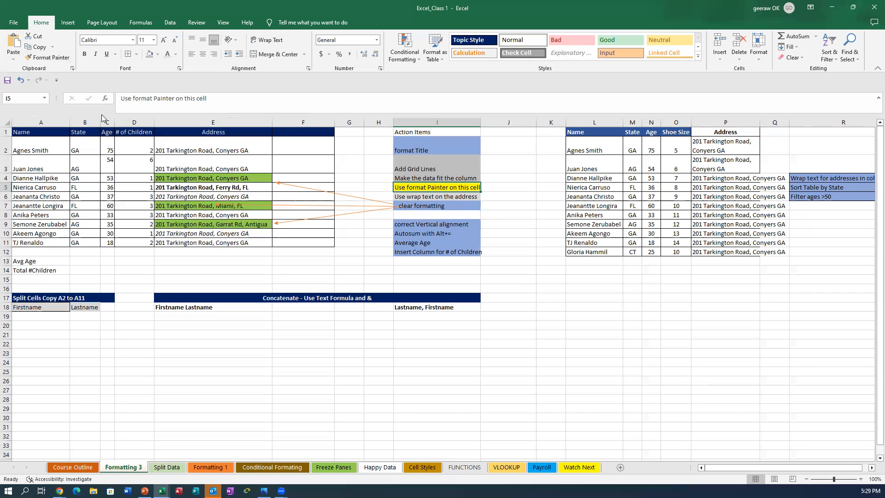
# Step: Copy I9's blue formatting onto cell I5 with Format Painter, replacing its yellow fill
pyautogui.click(447, 171)
pyautogui.click(437, 224)
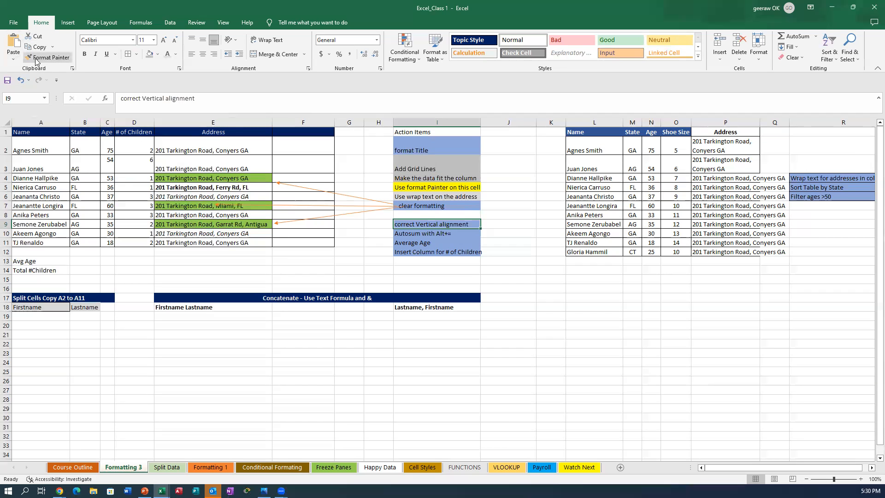
pyautogui.click(37, 59)
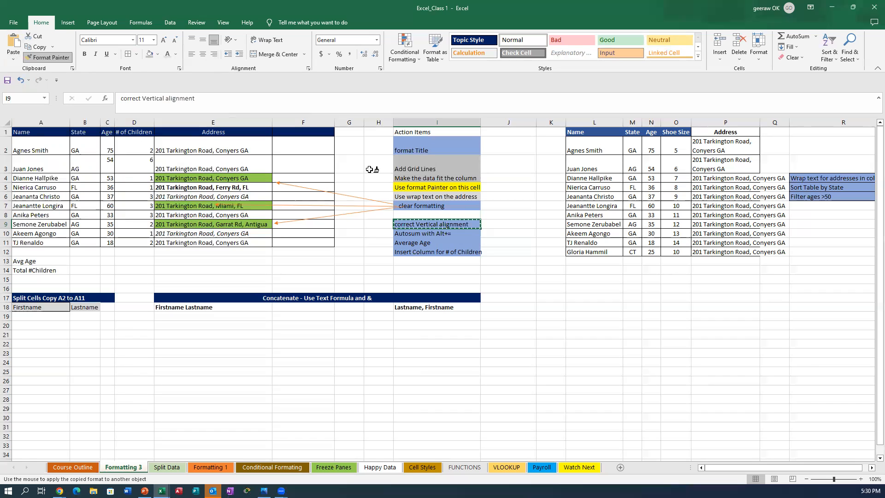
pyautogui.click(407, 187)
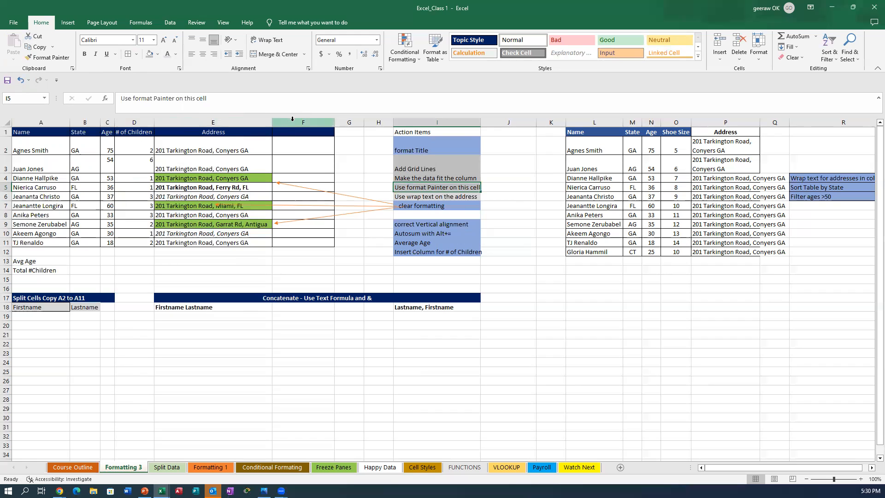
pyautogui.click(219, 121)
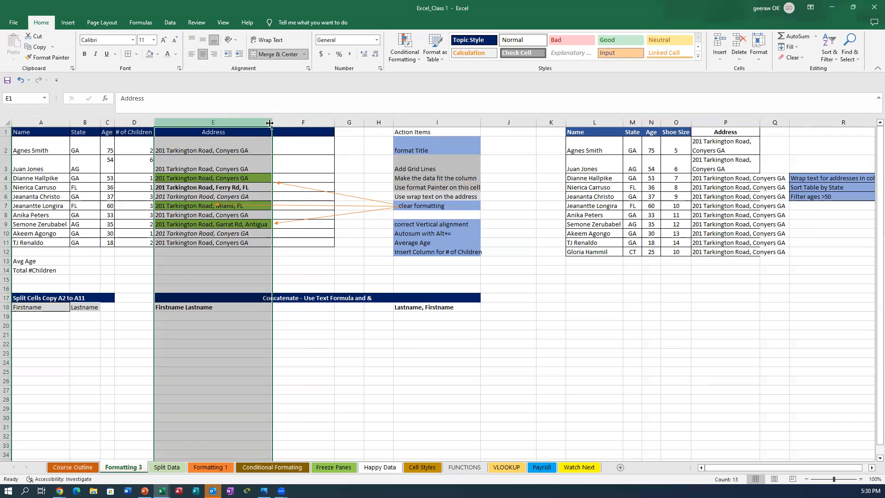
# Step: Narrow the Address column E to a width of about 18.86
pyautogui.moveTo(274, 121); pyautogui.dragTo(204, 133)
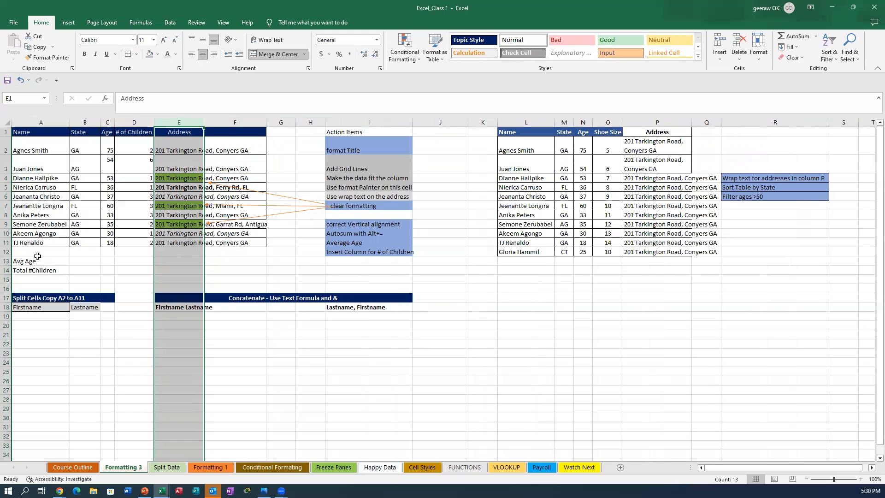
# Step: Check the values in D10 and E10, then select the addresses in E2:E11
pyautogui.click(124, 233)
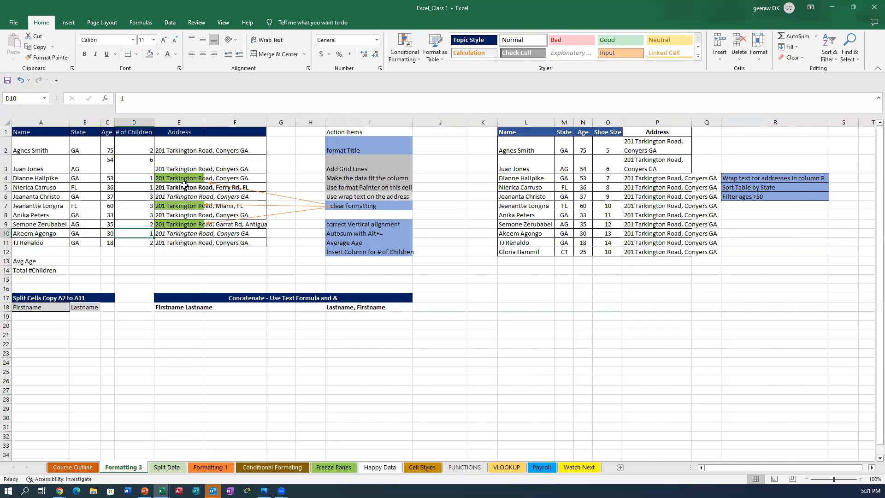
pyautogui.click(198, 233)
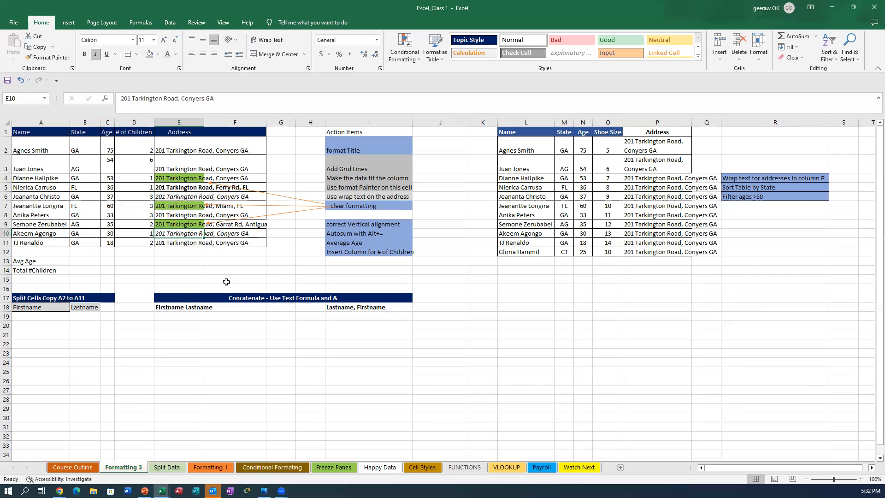
pyautogui.click(226, 269)
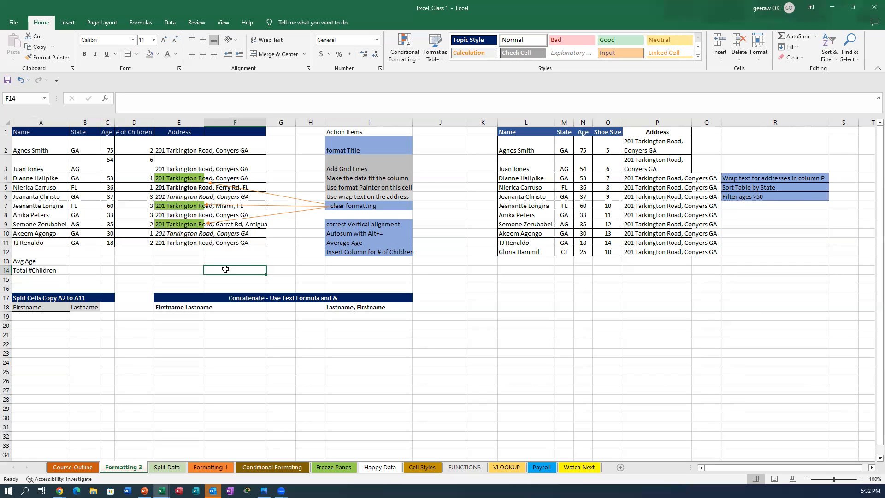
pyautogui.moveTo(180, 147); pyautogui.dragTo(180, 239)
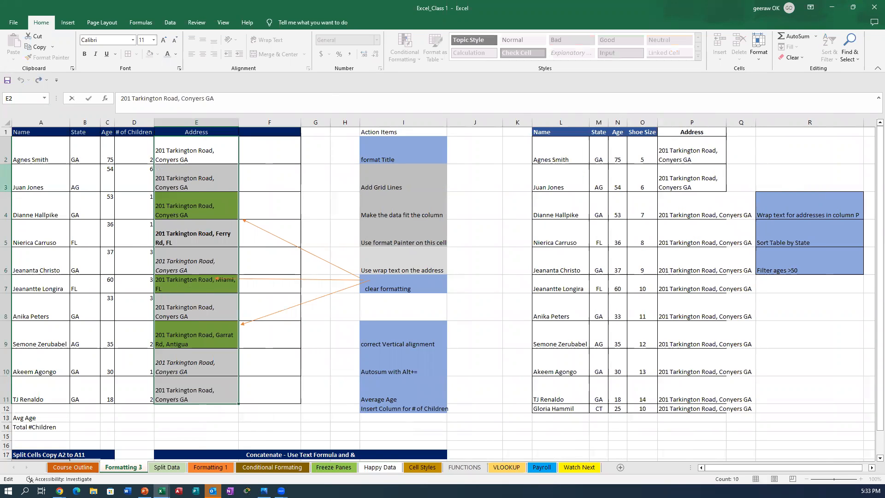
# Step: Shrink rows 2–11 to a shared height of about 40 pixels
pyautogui.click(5, 153)
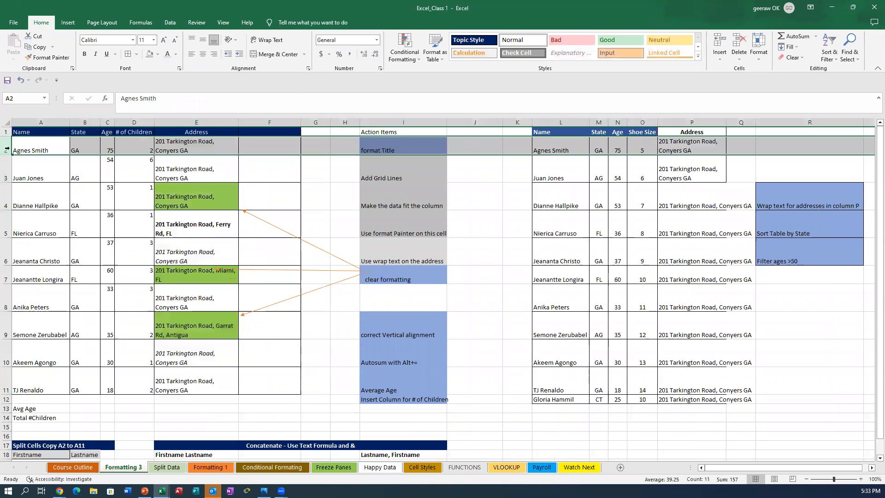
pyautogui.moveTo(6, 153); pyautogui.dragTo(4, 385)
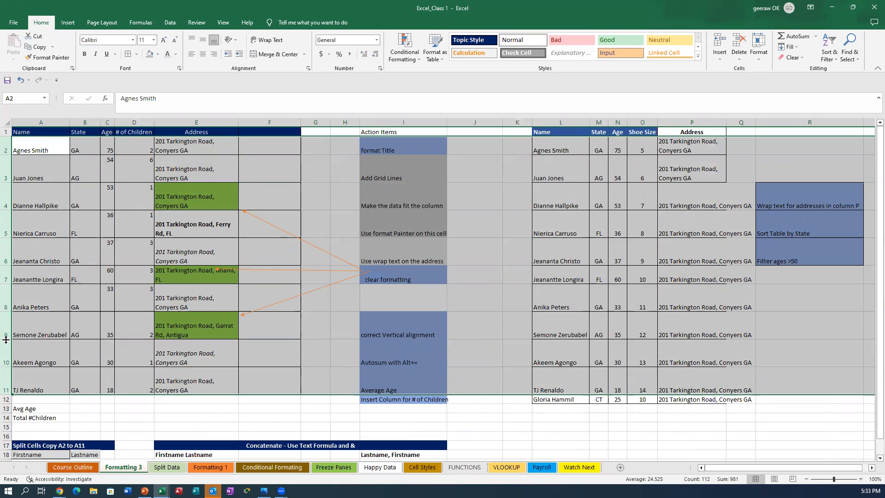
pyautogui.moveTo(5, 339); pyautogui.dragTo(5, 330)
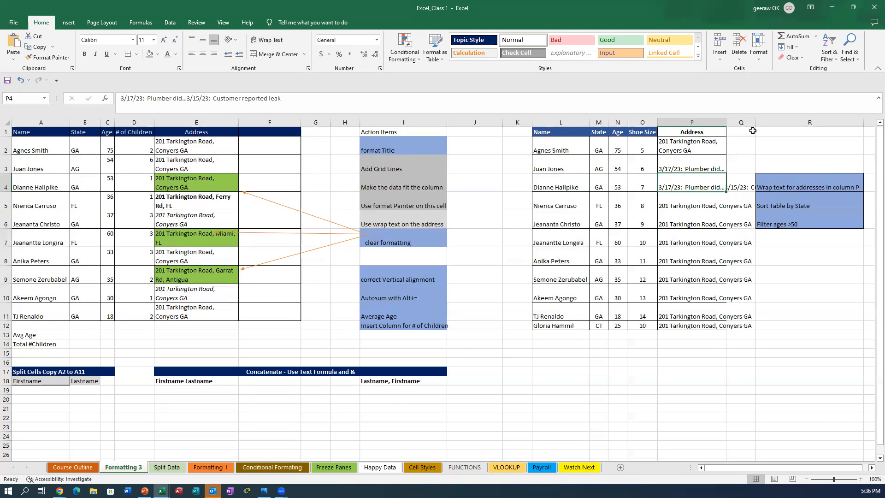
# Step: Wrap the addresses and notes in column P onto two lines, finishing the edit in P4
pyautogui.click(693, 123)
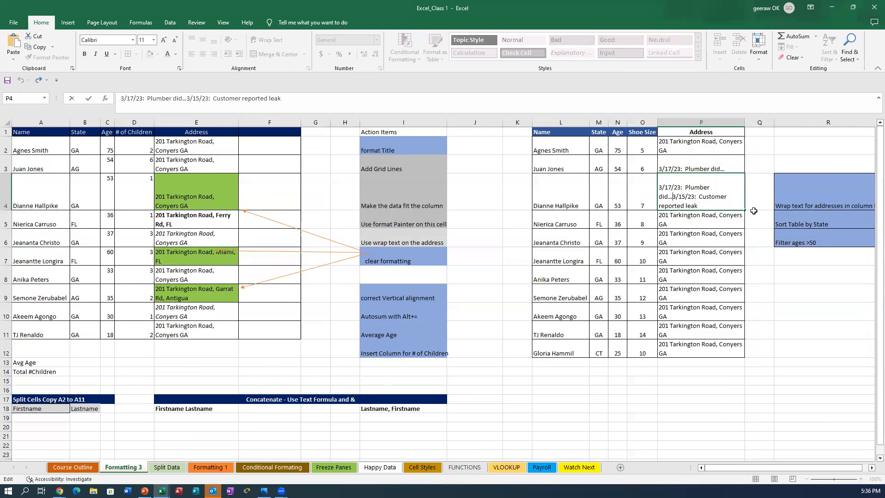
pyautogui.hotkey('shift', 'Return')
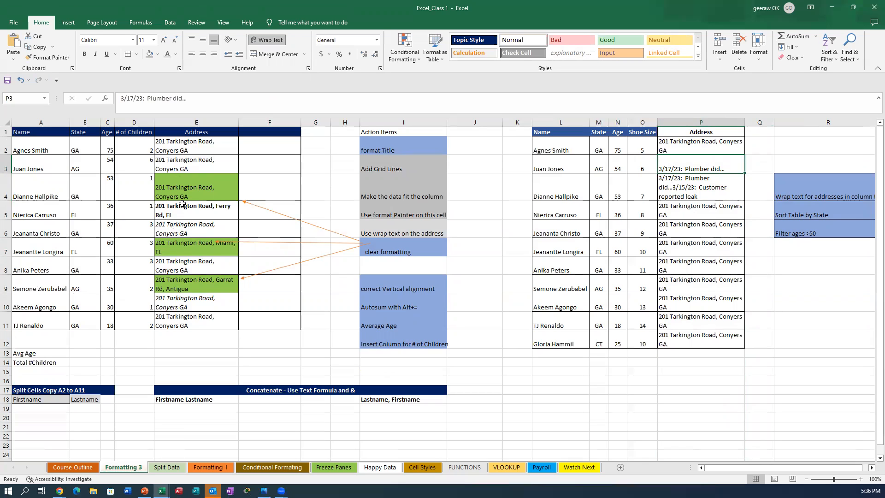
pyautogui.click(196, 122)
# Step: Widen Address column E so addresses fit on one line, and auto-fit rows 2–11
pyautogui.moveTo(239, 123); pyautogui.dragTo(283, 123)
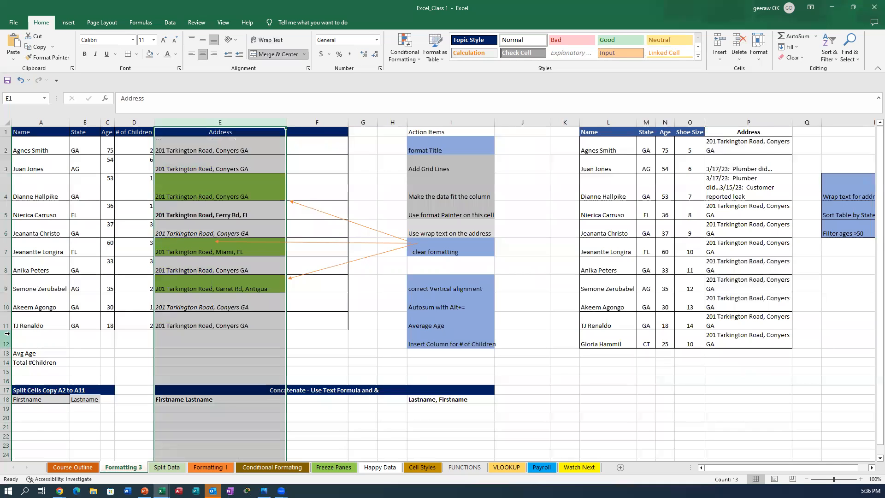
pyautogui.moveTo(6, 146); pyautogui.dragTo(6, 326)
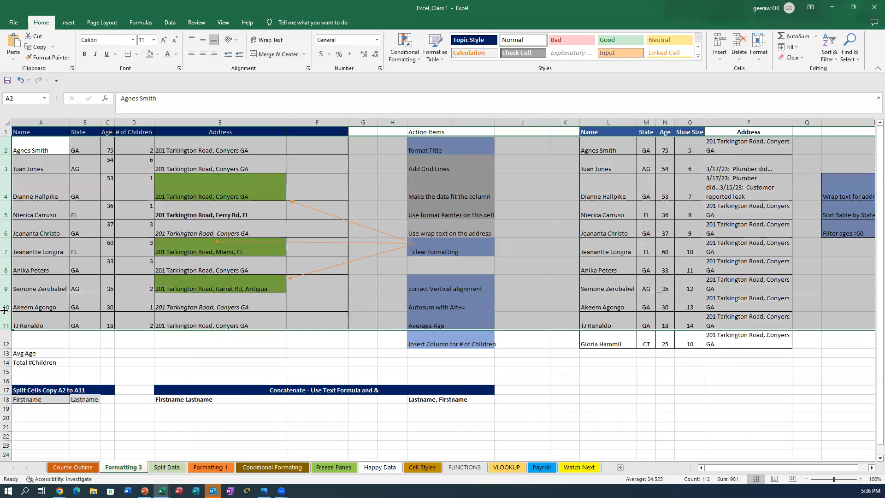
pyautogui.doubleClick(5, 312)
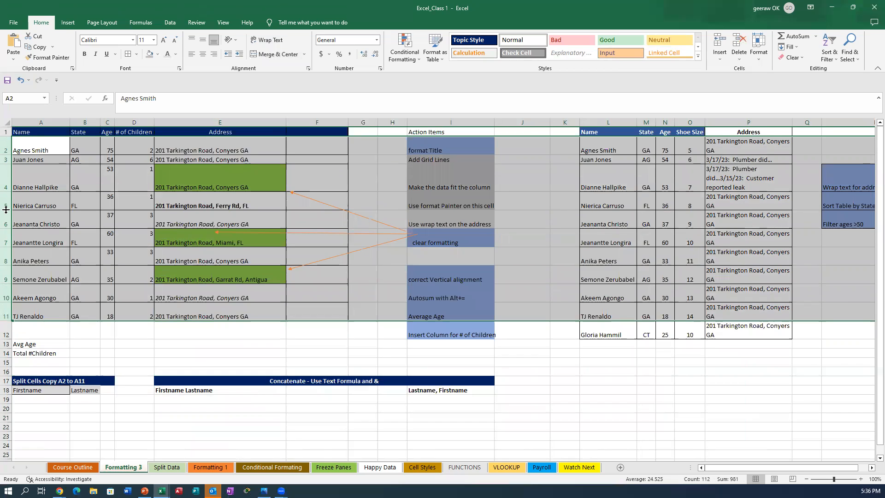
pyautogui.click(6, 191)
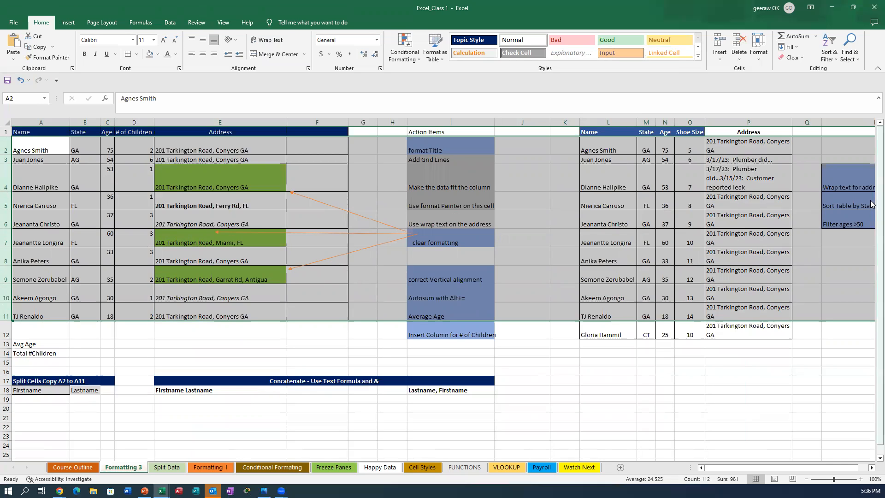
pyautogui.click(745, 119)
pyautogui.moveTo(792, 122); pyautogui.dragTo(777, 122)
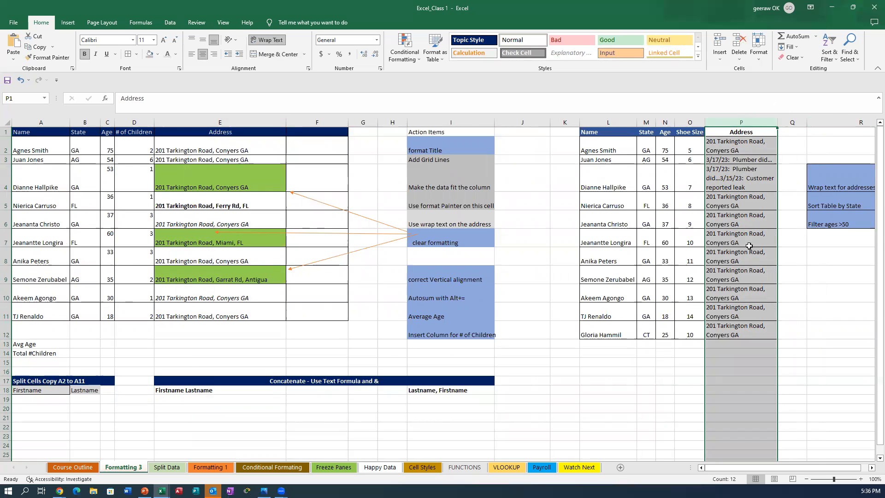
# Step: Widen column P and auto-fit rows 4–11 to single-line height
pyautogui.moveTo(776, 123); pyautogui.dragTo(827, 121)
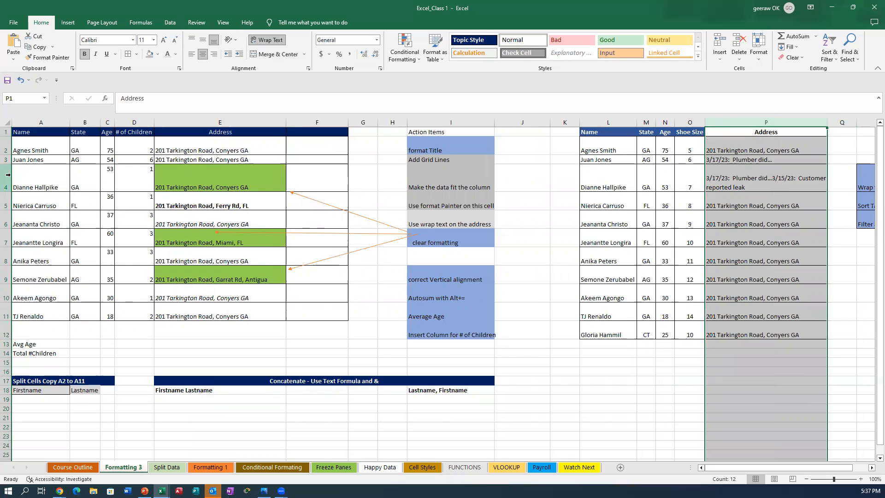
pyautogui.moveTo(7, 182); pyautogui.dragTo(6, 317)
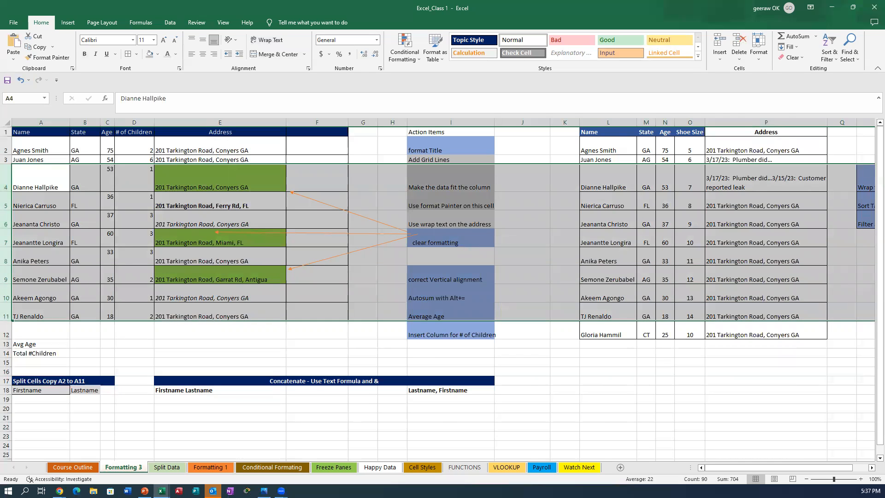
pyautogui.doubleClick(10, 192)
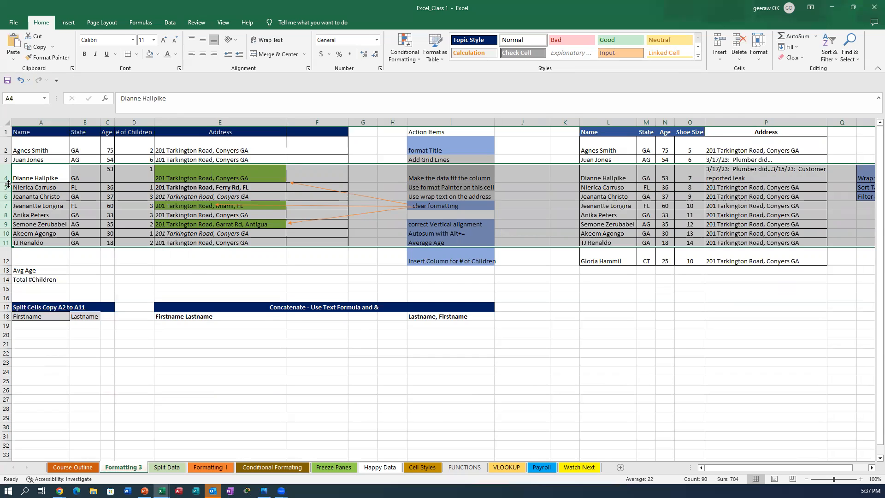
pyautogui.click(726, 179)
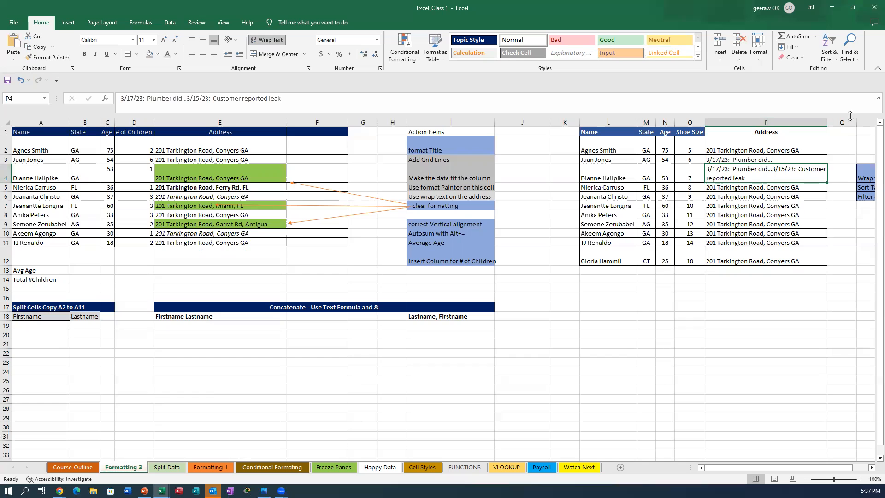
# Step: Auto-fit column P, then widen it to about 46 characters so the P4 note fits one line
pyautogui.click(779, 119)
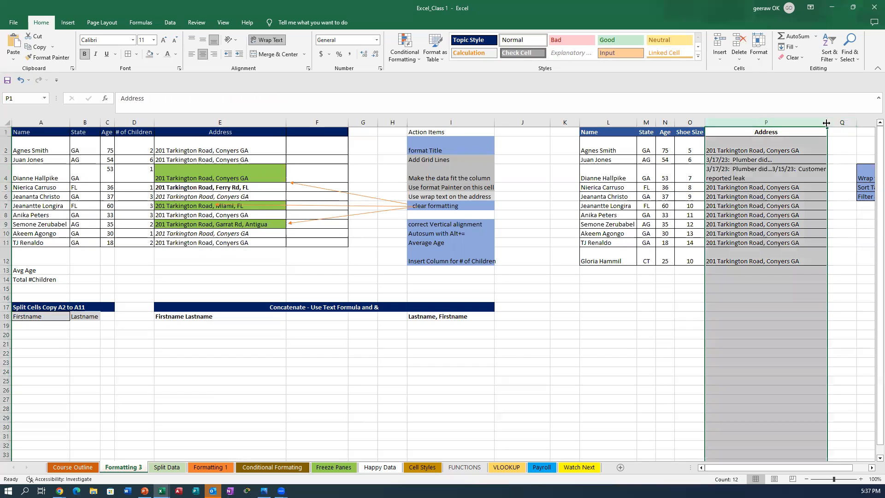
pyautogui.doubleClick(827, 122)
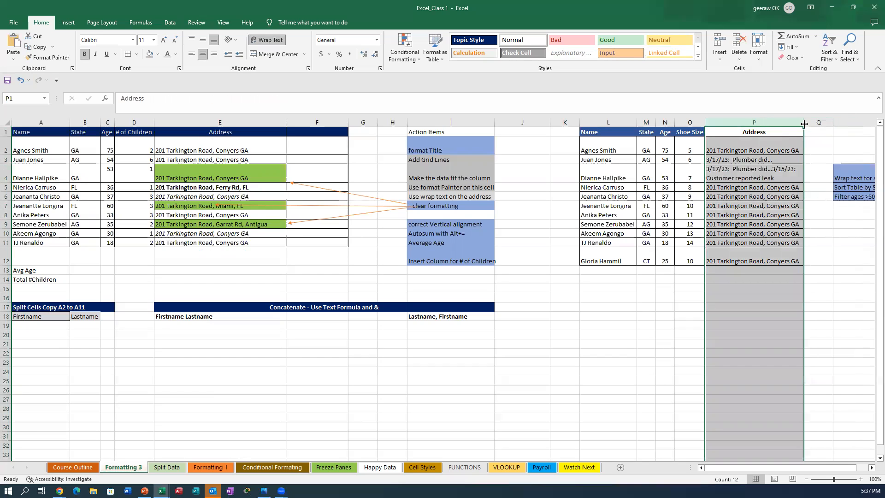
pyautogui.moveTo(804, 122); pyautogui.dragTo(871, 125)
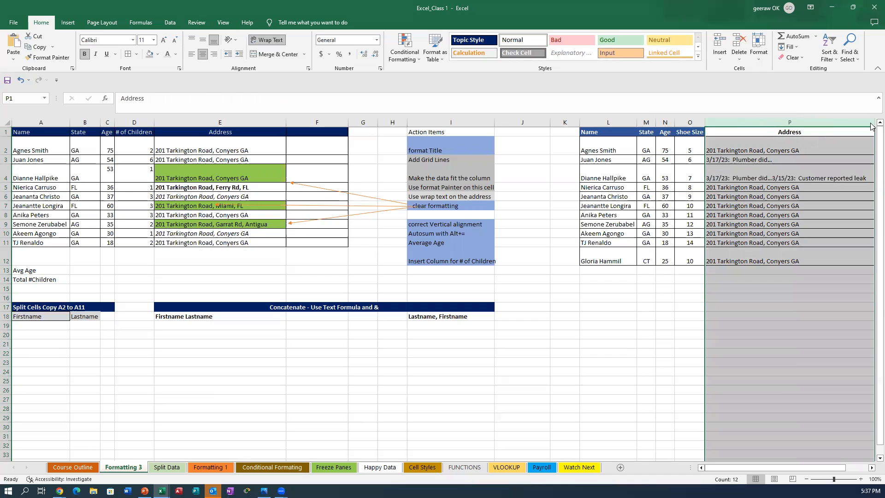
pyautogui.click(6, 174)
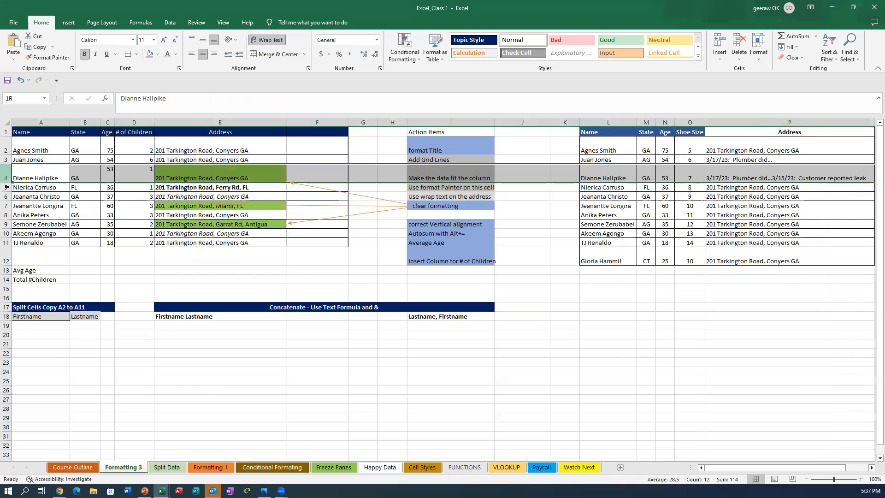
# Step: Return row 4 to normal height and narrow Address column E to width 15
pyautogui.doubleClick(5, 182)
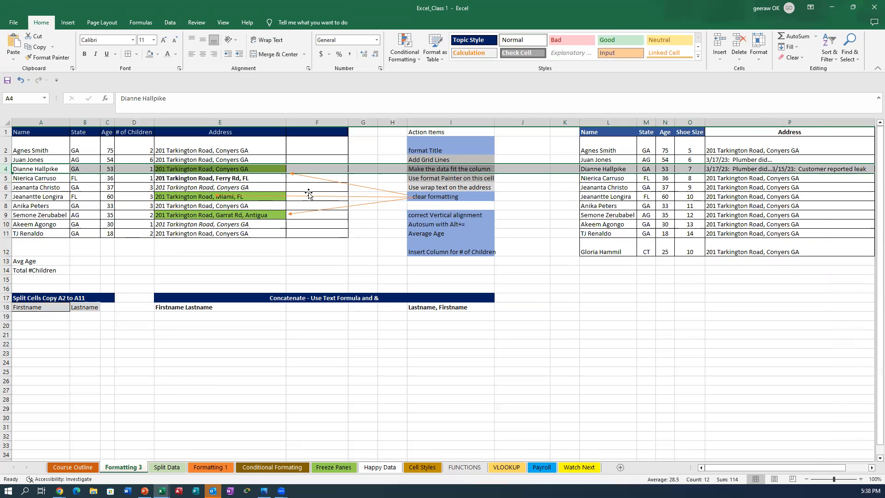
pyautogui.click(231, 180)
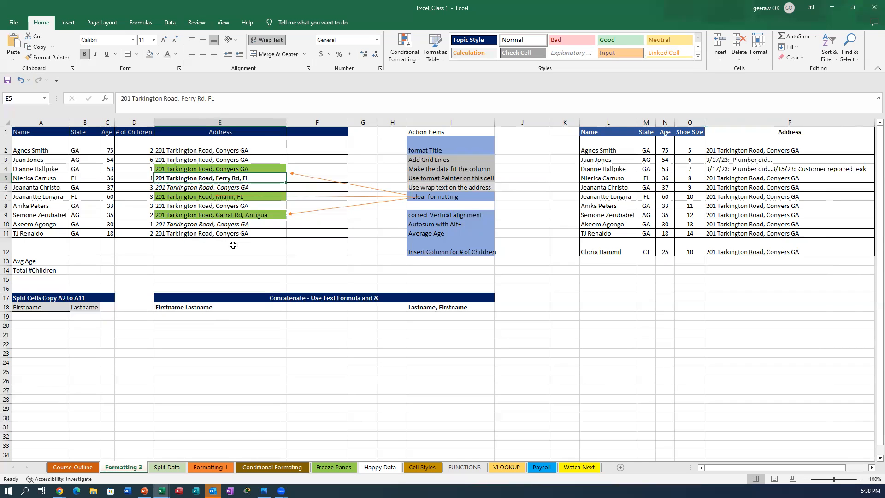
pyautogui.click(213, 122)
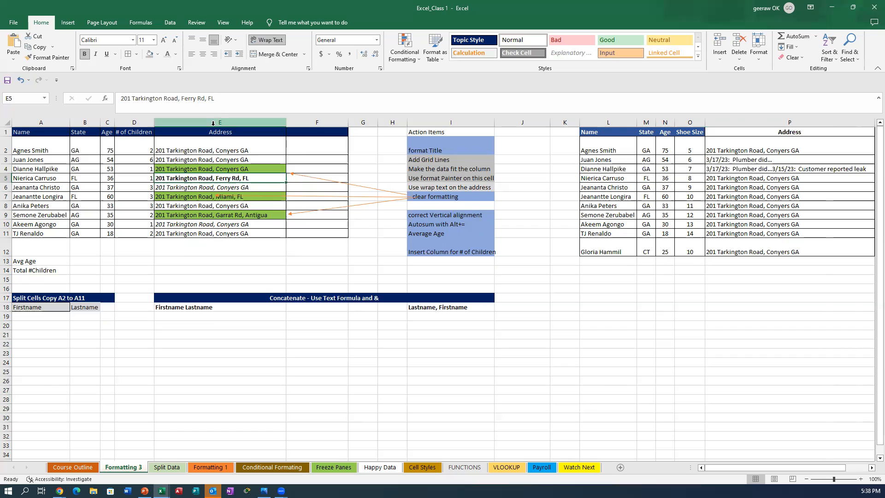
pyautogui.click(213, 119)
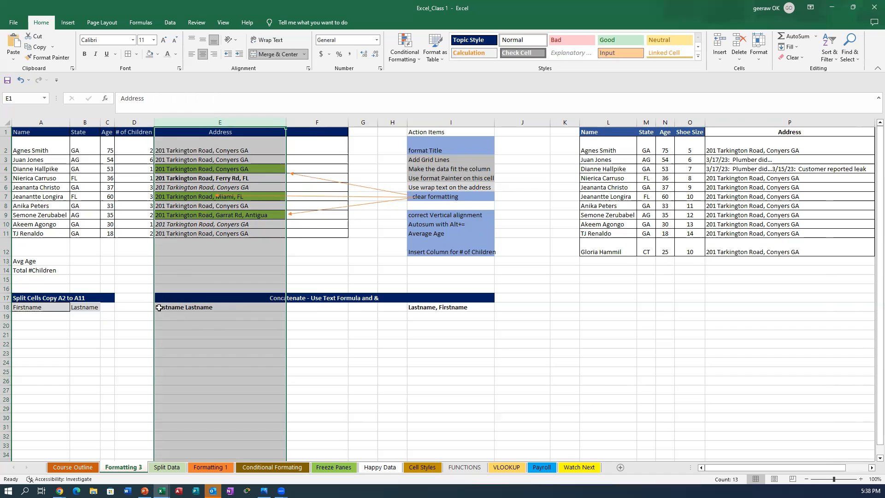
pyautogui.click(175, 309)
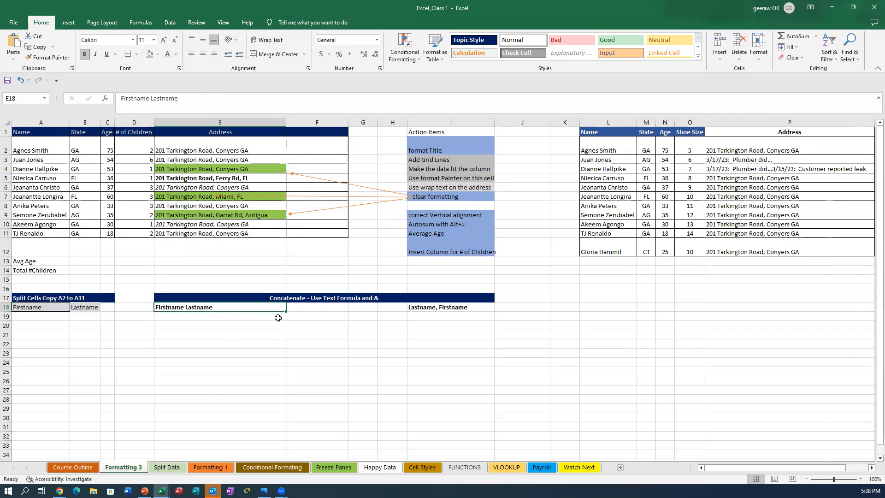
pyautogui.click(276, 122)
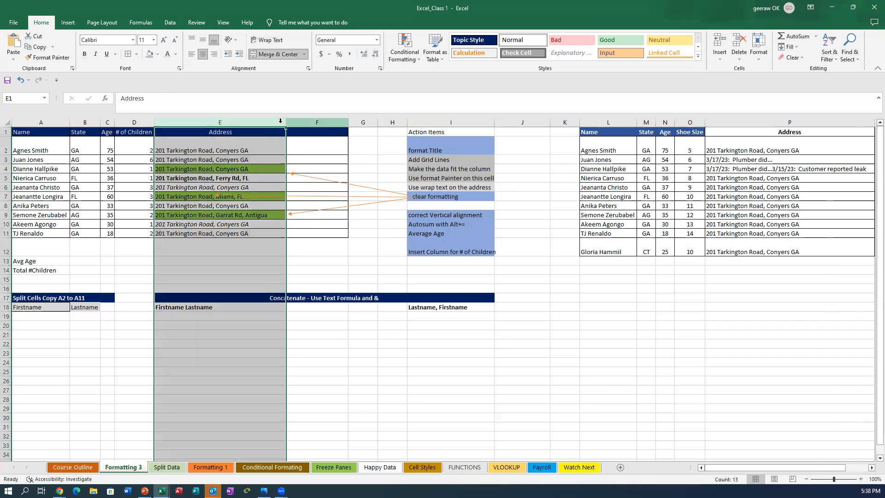
pyautogui.moveTo(286, 123); pyautogui.dragTo(204, 126)
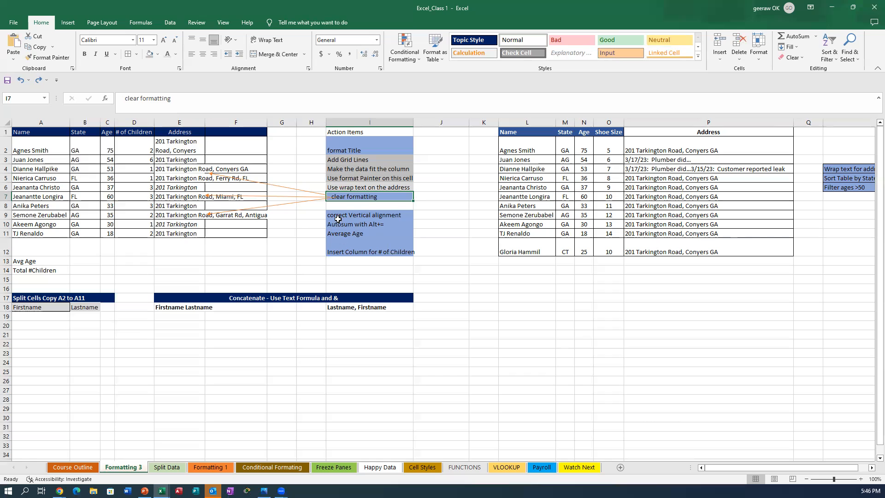
# Step: Copy I5's grey formatting onto the 'clear formatting' item in I7 with Format Painter, and narrow column P to about 15.57
pyautogui.click(343, 176)
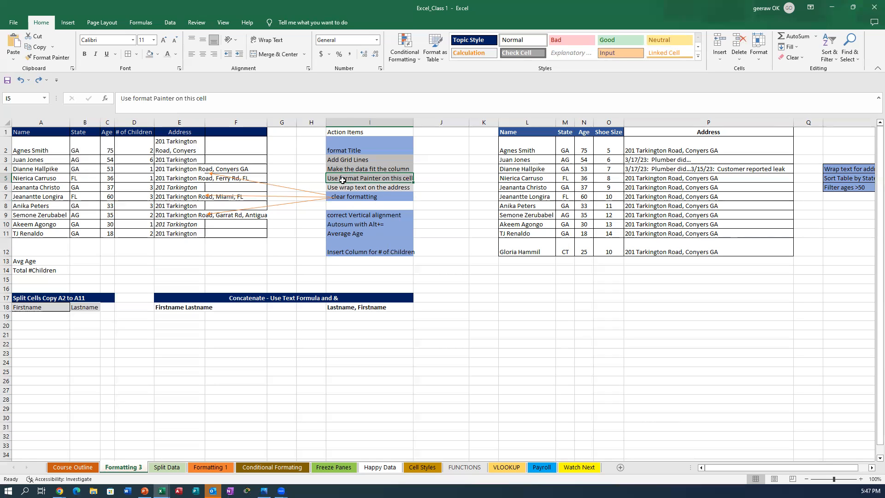
pyautogui.click(48, 59)
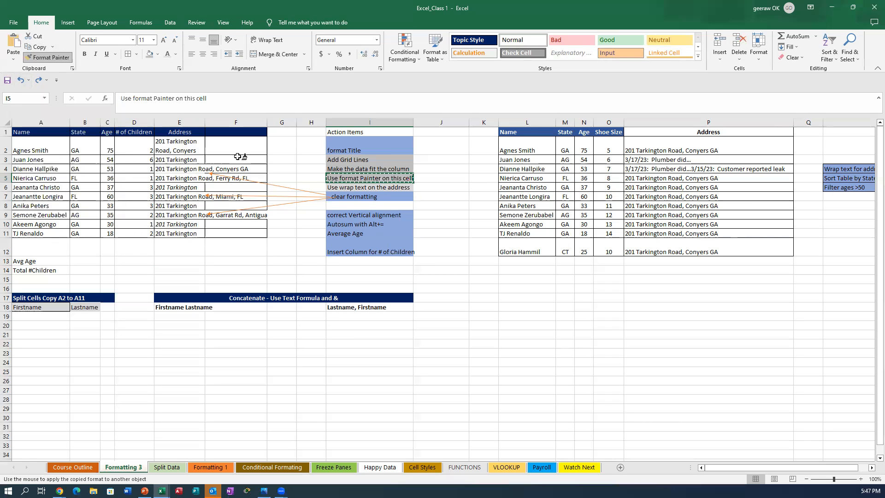
pyautogui.click(367, 195)
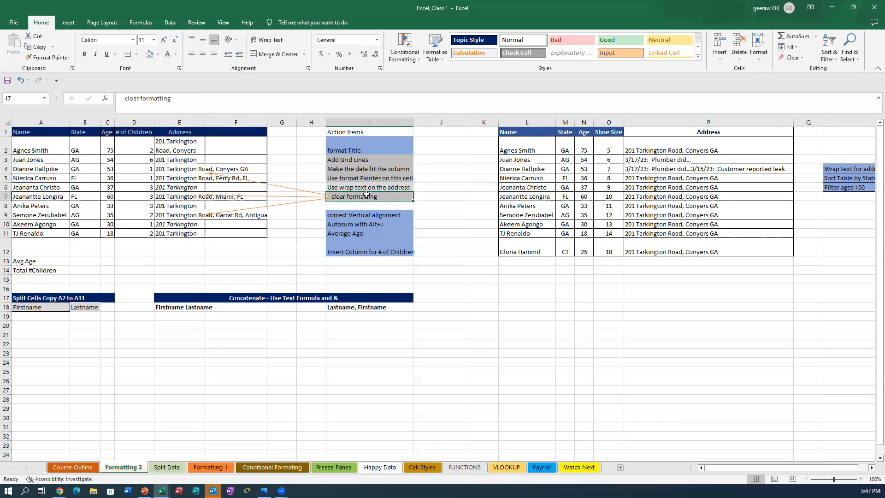
pyautogui.moveTo(794, 122); pyautogui.dragTo(668, 162)
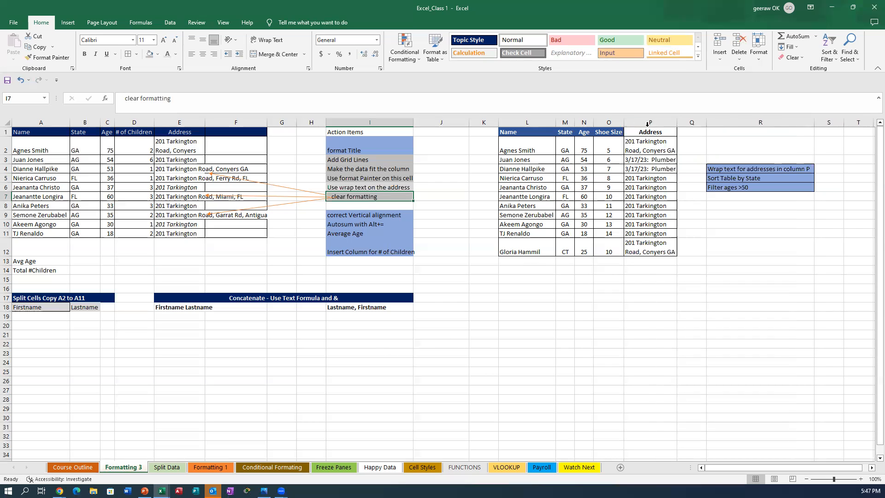
# Step: Turn off wrapping for the column P addresses and widen column P to width 44
pyautogui.moveTo(650, 132); pyautogui.dragTo(646, 252)
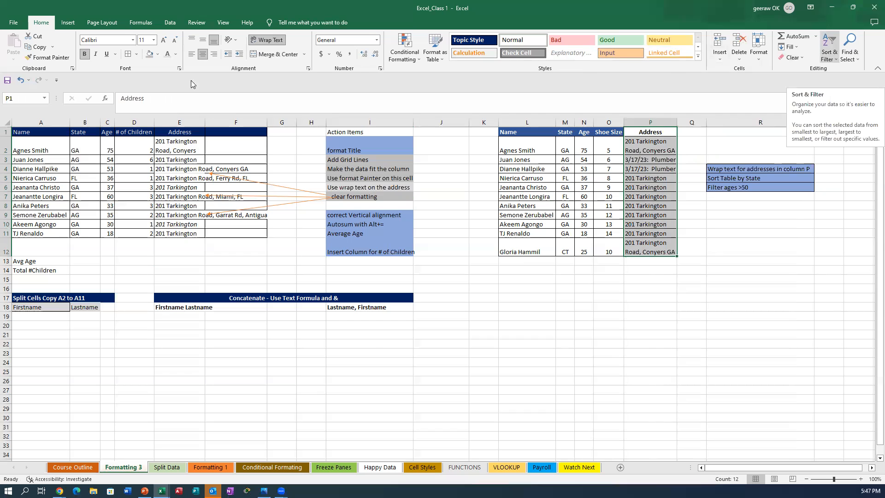
pyautogui.click(275, 40)
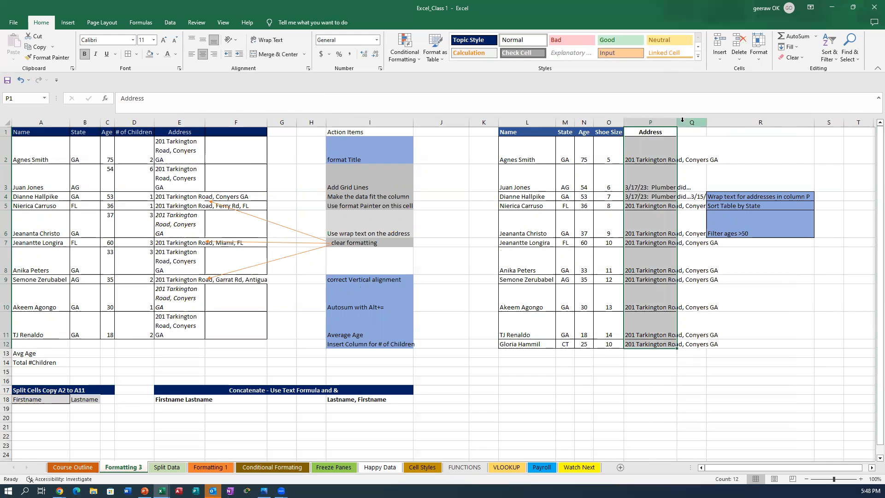
pyautogui.moveTo(676, 123); pyautogui.dragTo(775, 117)
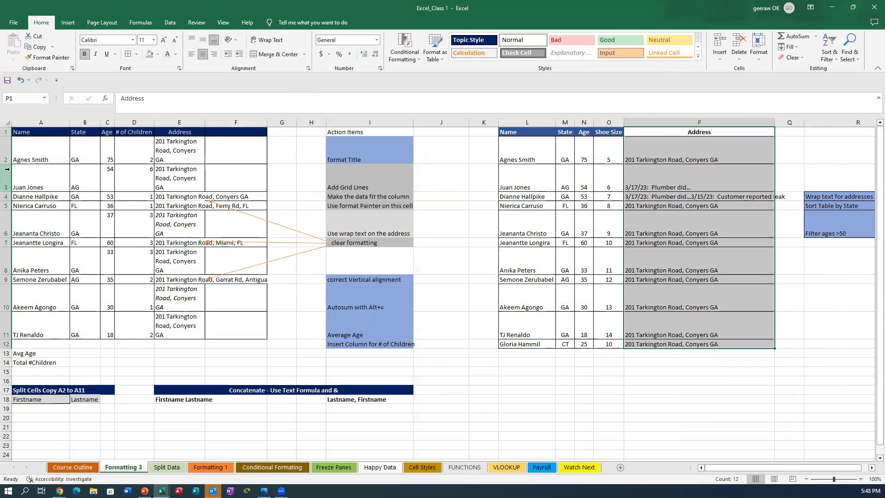
pyautogui.moveTo(5, 150); pyautogui.dragTo(4, 329)
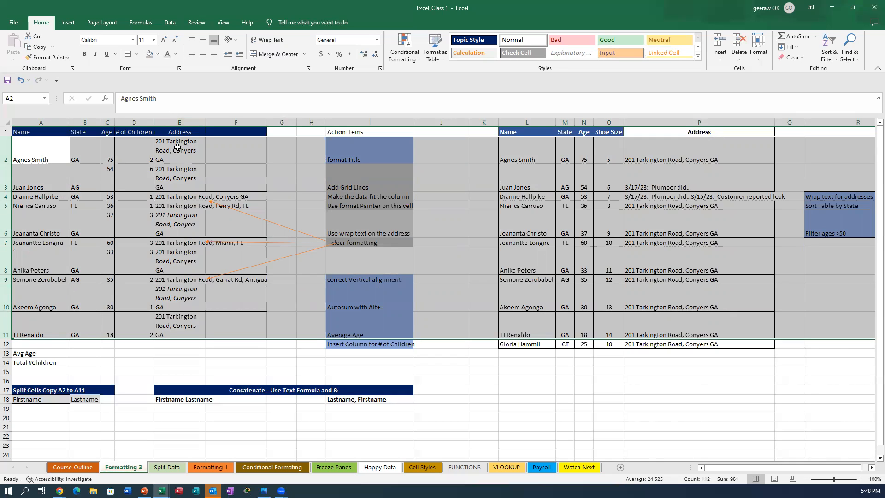
# Step: Widen column E to fit each address on one line and auto-fit rows 2–11 to normal height
pyautogui.click(175, 121)
pyautogui.moveTo(205, 121); pyautogui.dragTo(262, 119)
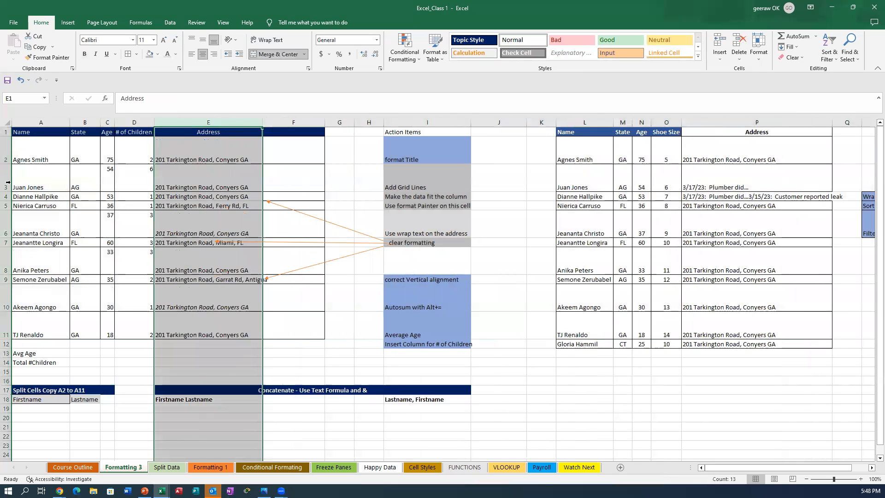
pyautogui.moveTo(7, 150); pyautogui.dragTo(6, 334)
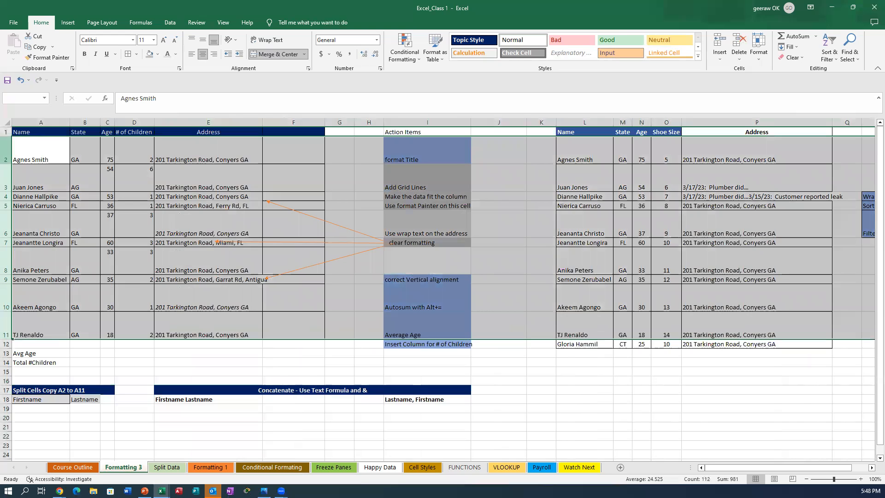
pyautogui.doubleClick(4, 310)
pyautogui.click(122, 250)
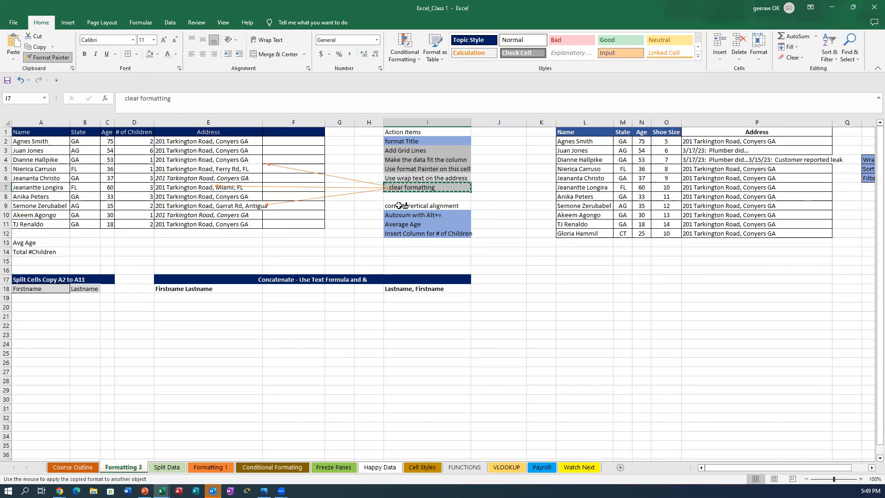
# Step: Paint the grey formatting onto the 'correct Vertical alignment' item in I9, then select D12 and I10
pyautogui.click(399, 206)
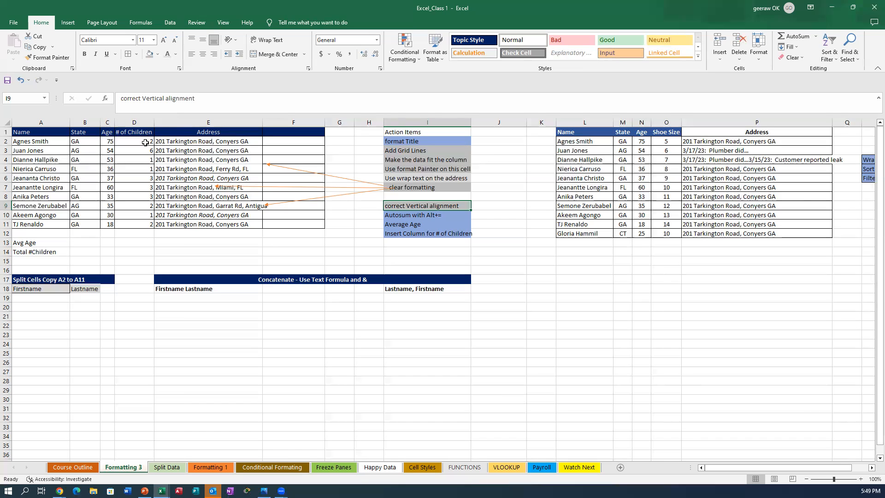
pyautogui.click(127, 233)
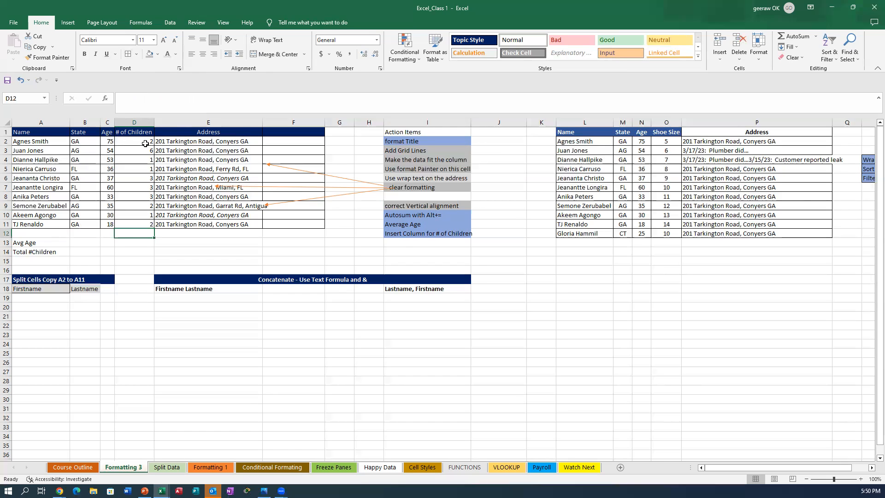
pyautogui.click(437, 217)
# Step: Change I10 to read 'Autosum with Alt=' and total # of Children in D12 with =SUM(D2:D11)
pyautogui.doubleClick(437, 216)
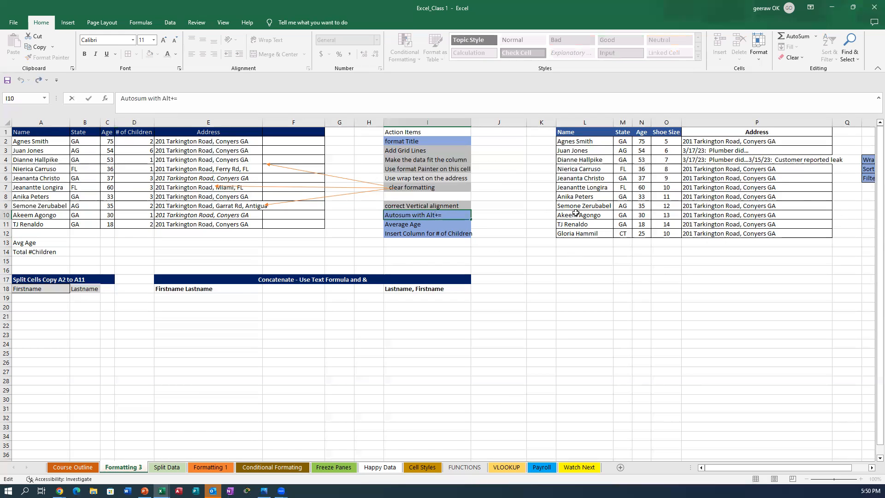
pyautogui.press('BackSpace')
pyautogui.click(143, 230)
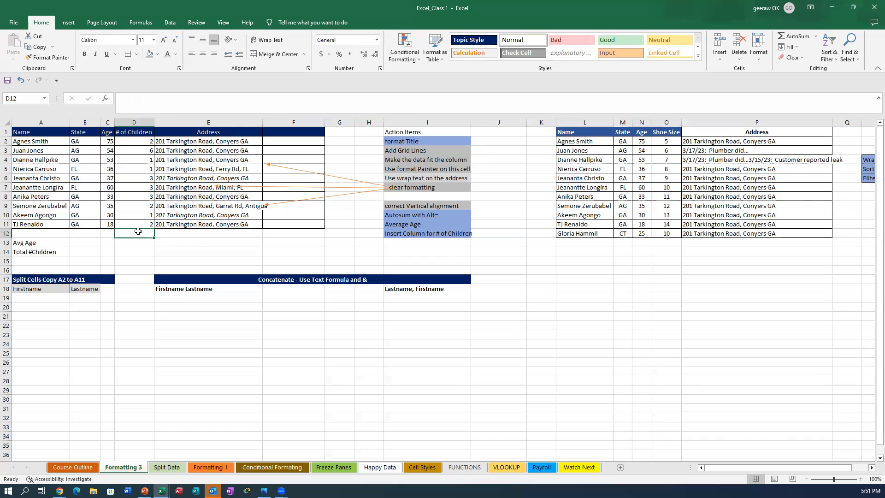
pyautogui.hotkey('alt', '=')
pyautogui.moveTo(137, 232)
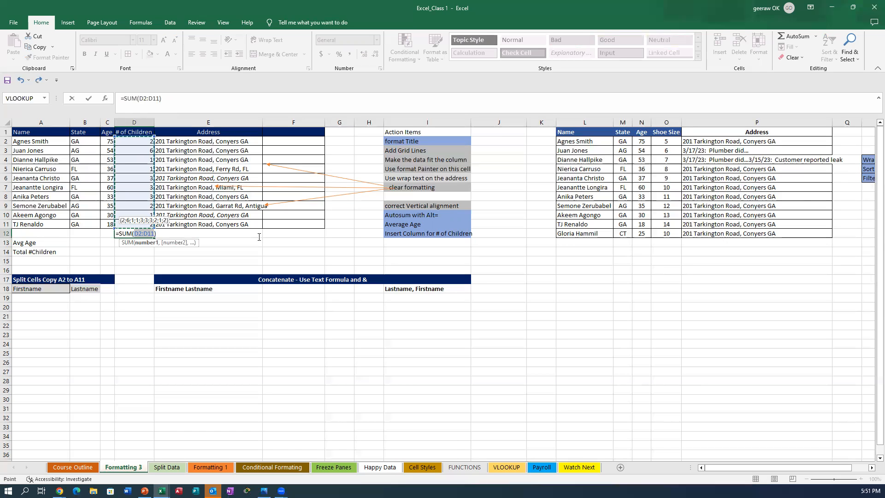
pyautogui.press('Return')
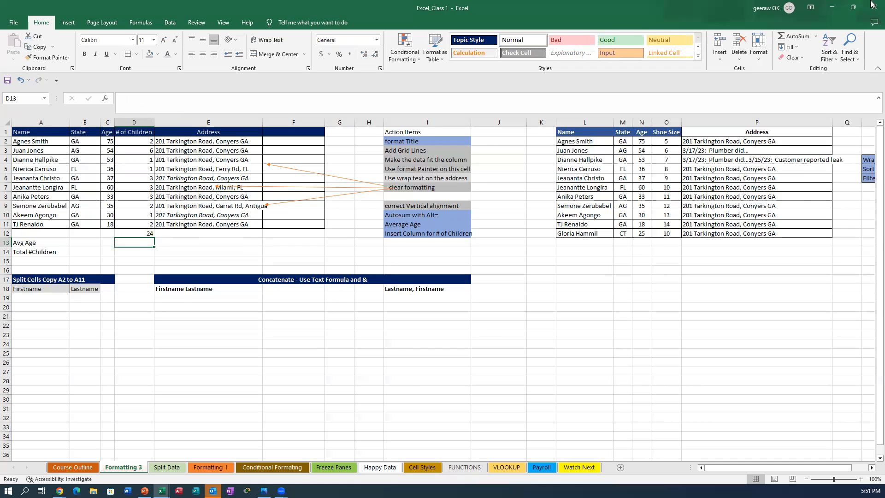
# Step: On the Formatting 1 sheet, clear the old totals in D26:F26
pyautogui.click(216, 470)
pyautogui.moveTo(101, 366); pyautogui.dragTo(167, 365)
pyautogui.press('Delete')
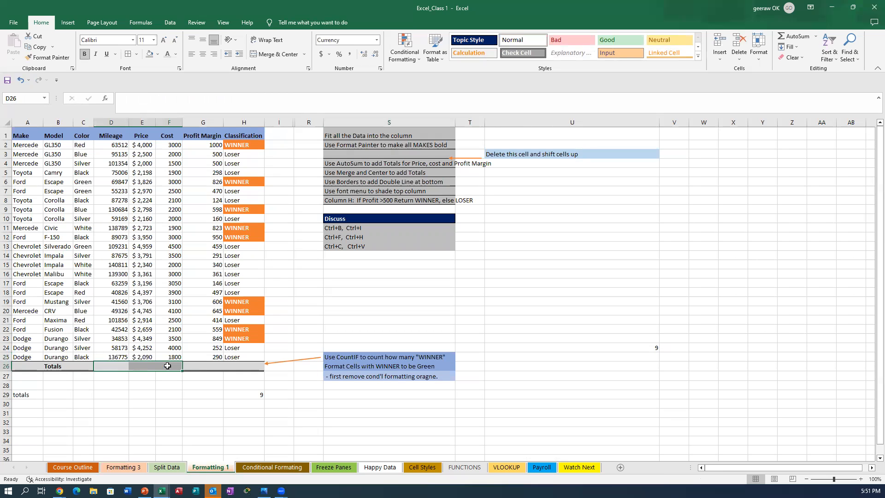
pyautogui.click(192, 409)
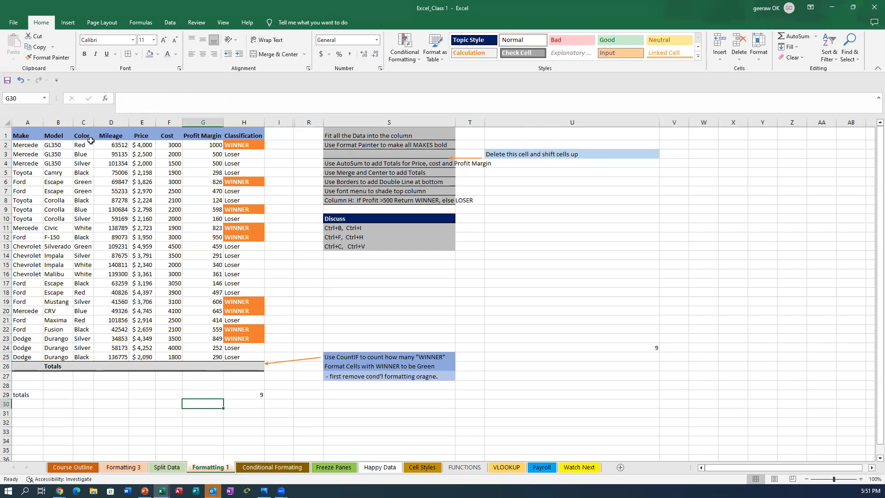
# Step: Total the Price column in E26 with Alt+=, giving $78,108
pyautogui.click(137, 143)
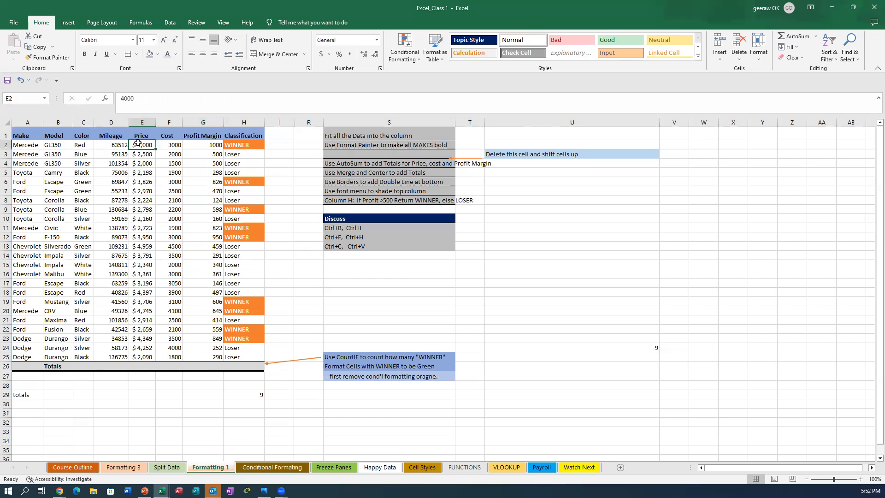
pyautogui.moveTo(138, 144); pyautogui.dragTo(140, 369)
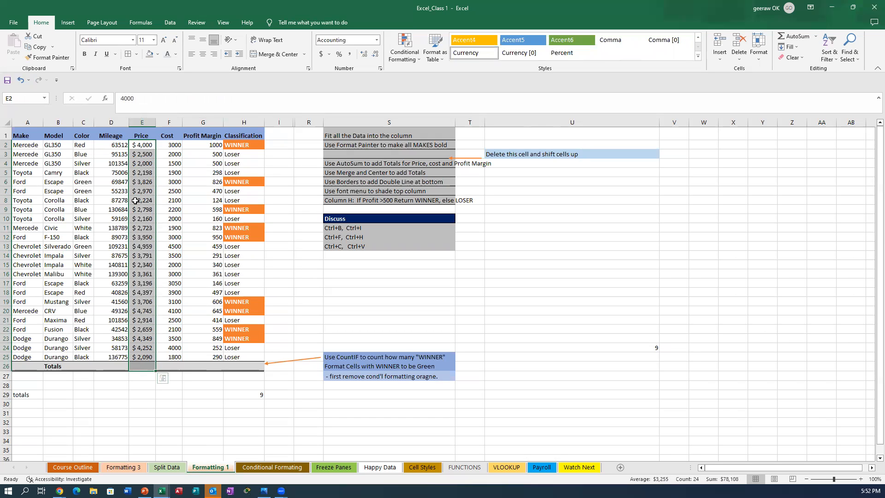
pyautogui.click(171, 405)
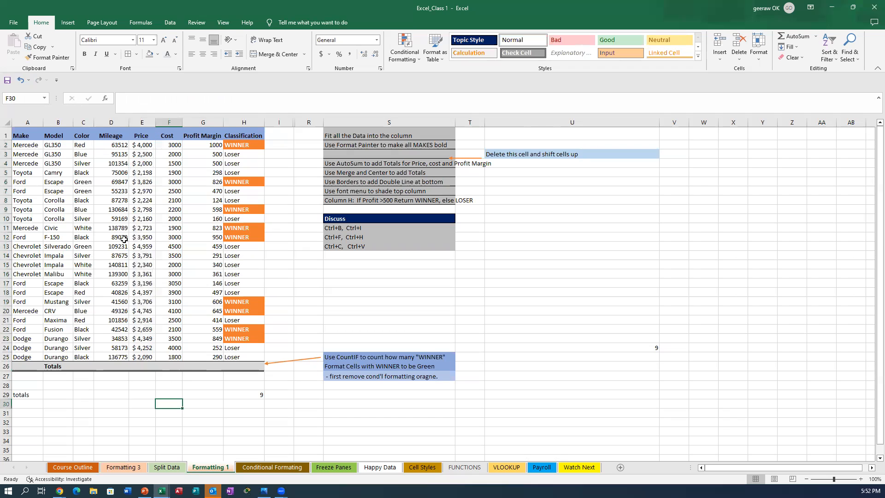
pyautogui.click(139, 369)
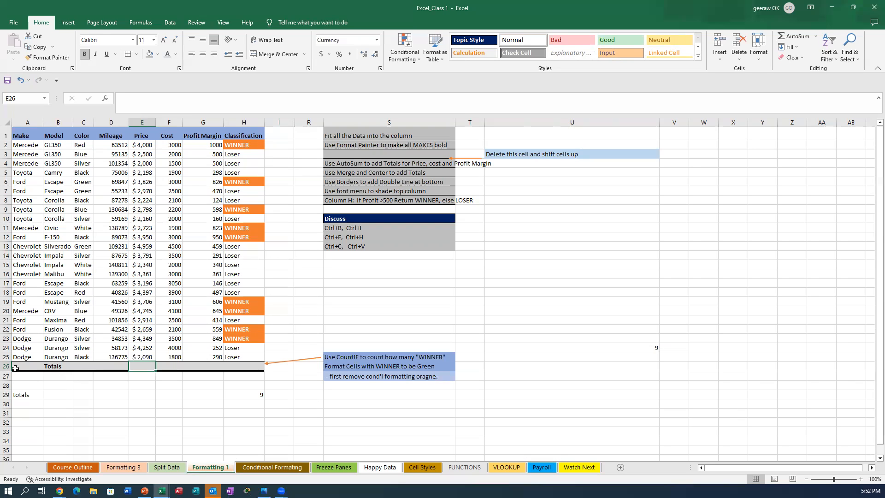
pyautogui.press('alt')
pyautogui.hotkey('alt', '=')
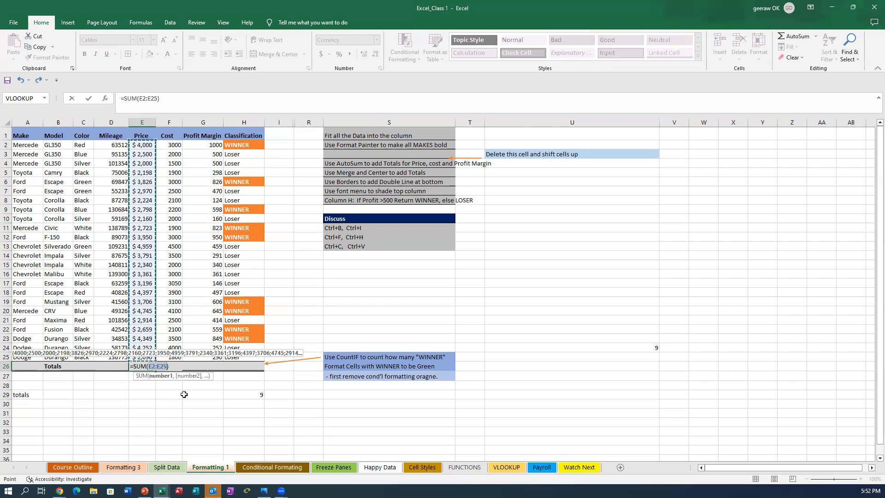
pyautogui.press('Return')
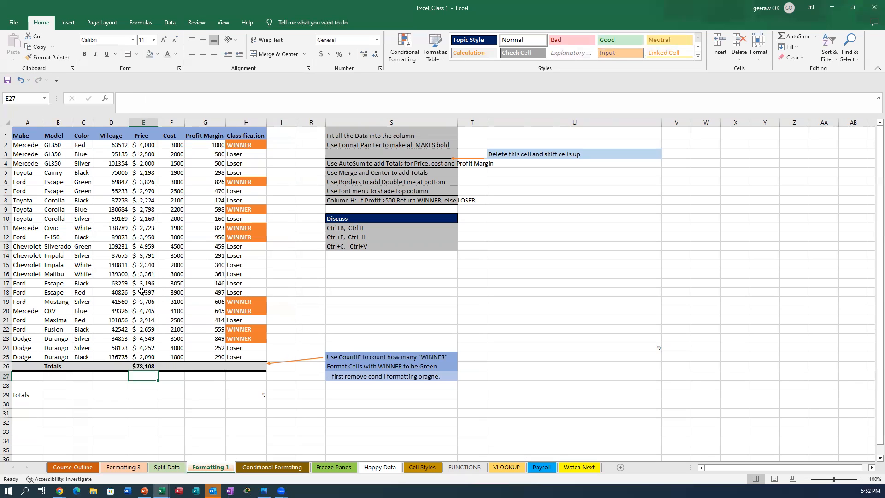
pyautogui.click(173, 365)
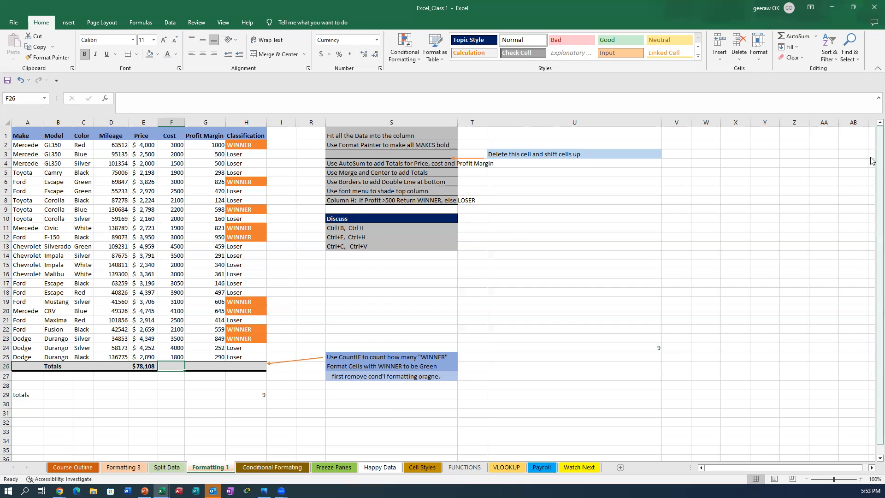
# Step: AutoSum the Cost column into F26 as =SUM(F2:F25), giving $66,150
pyautogui.click(793, 37)
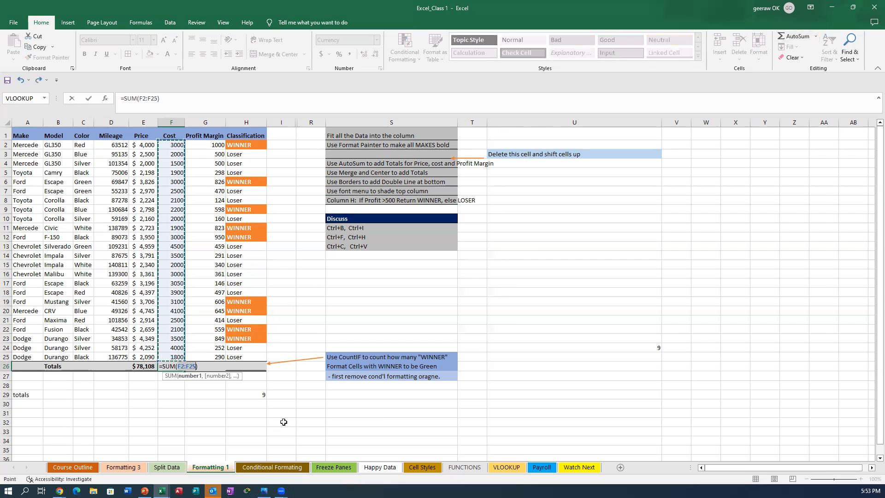
pyautogui.press('Return')
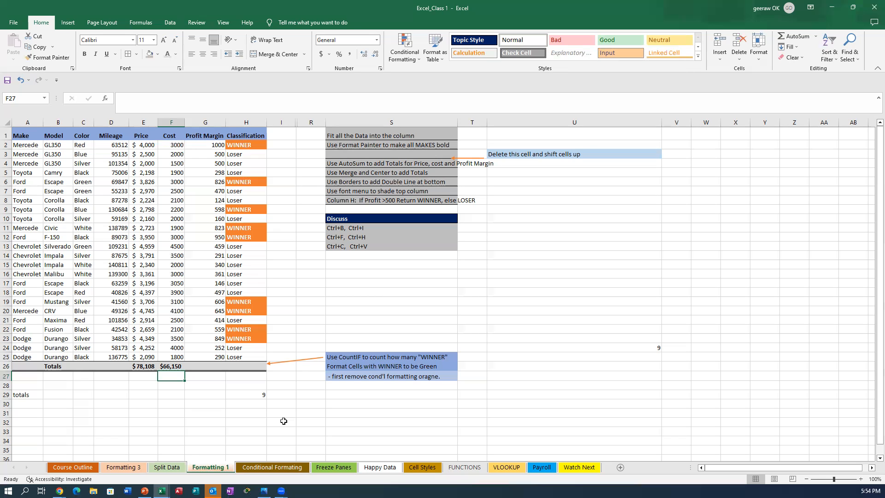
# Step: On Formatting 3, paint D13's plain formatting onto I10 to clear its blue shading
pyautogui.click(122, 467)
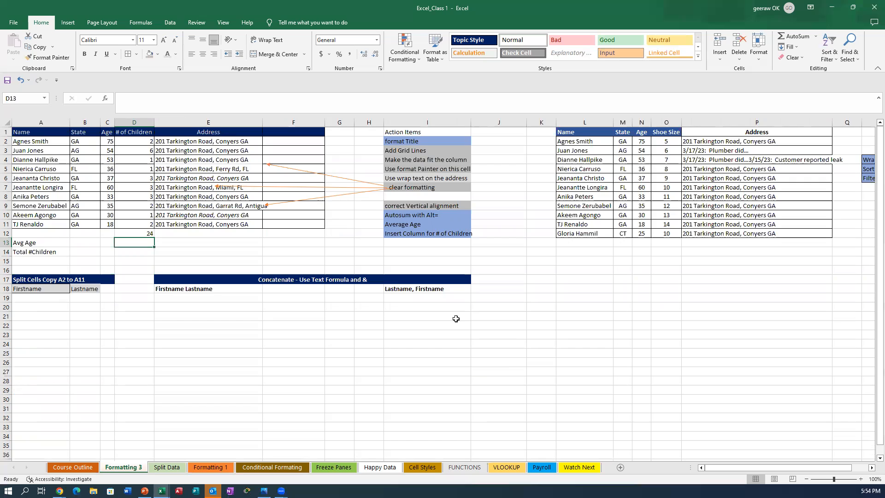
pyautogui.click(54, 59)
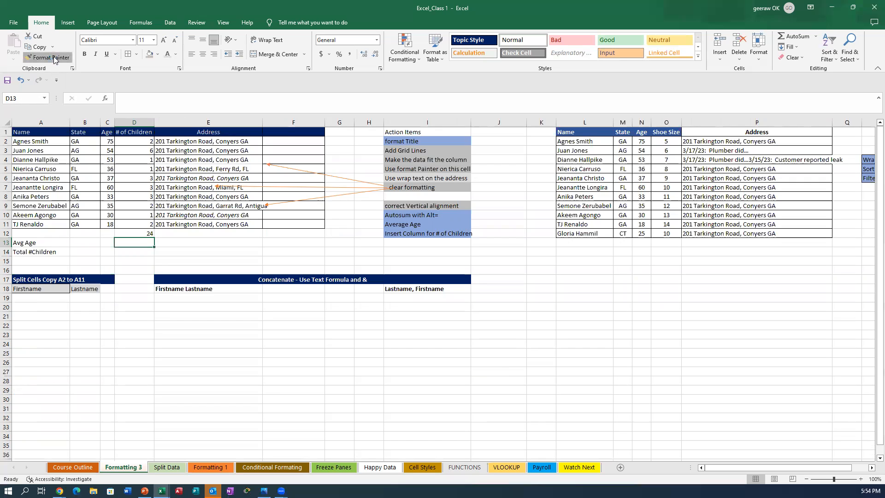
pyautogui.click(406, 214)
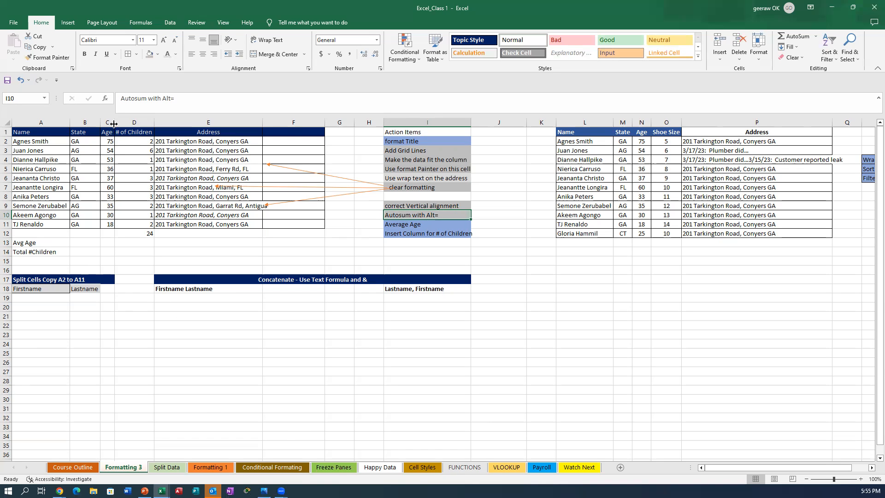
pyautogui.moveTo(112, 120); pyautogui.dragTo(123, 126)
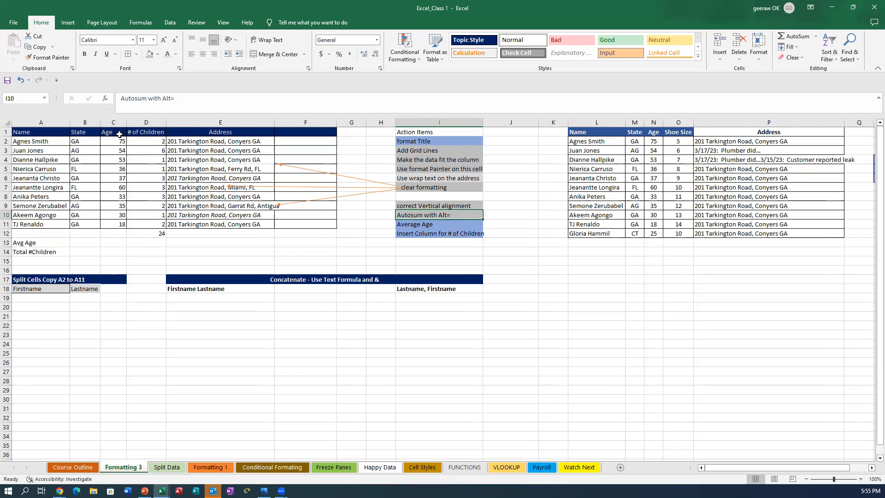
pyautogui.click(112, 232)
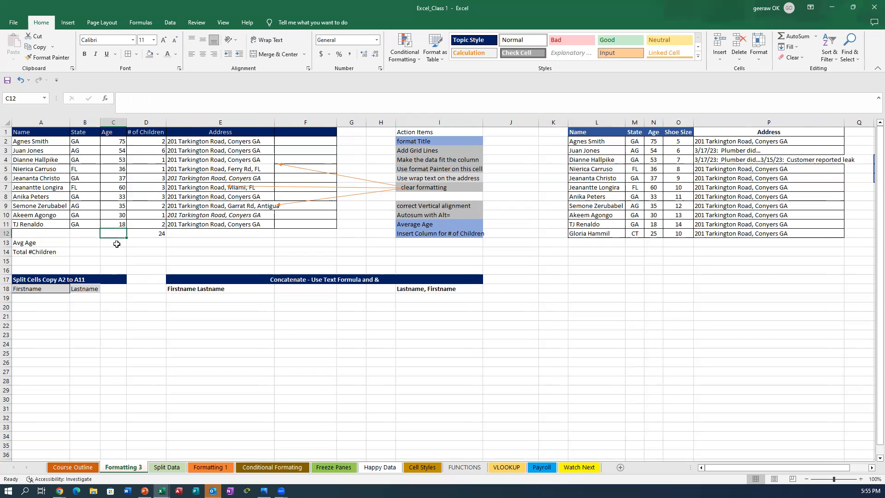
pyautogui.click(116, 244)
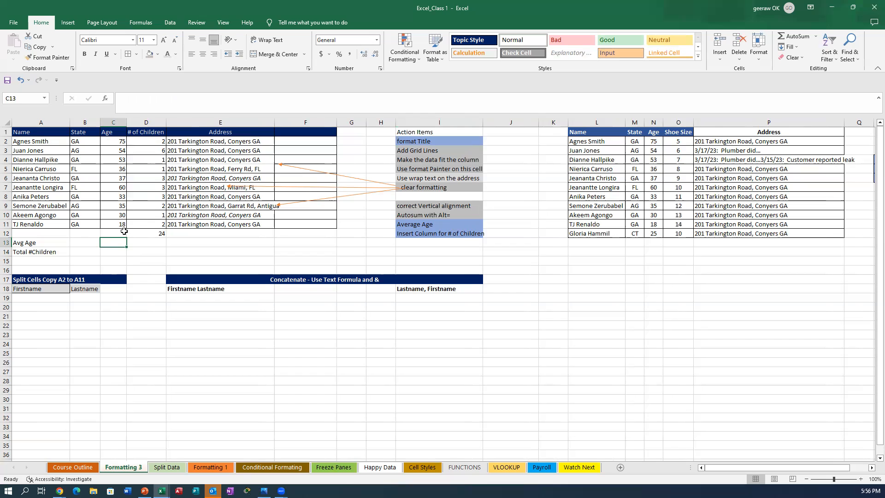
pyautogui.click(111, 234)
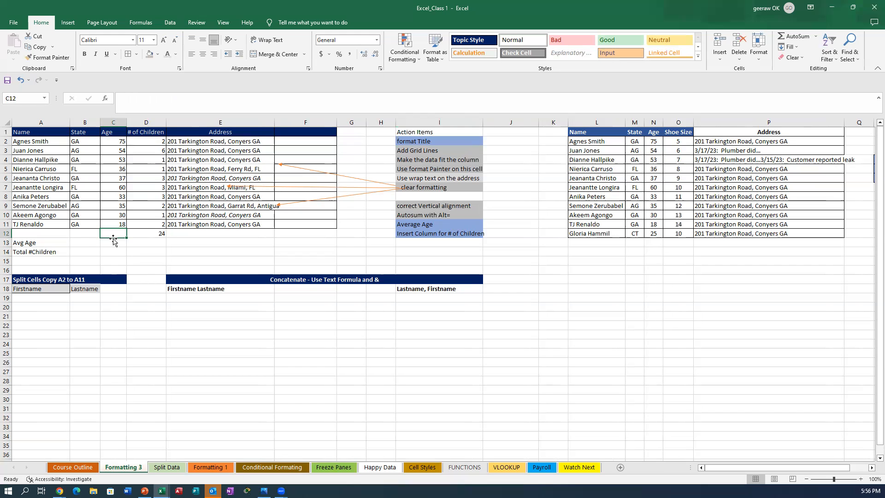
# Step: Delete the Avg Age and Total #Children labels in A13:A14 below the employee table
pyautogui.click(32, 249)
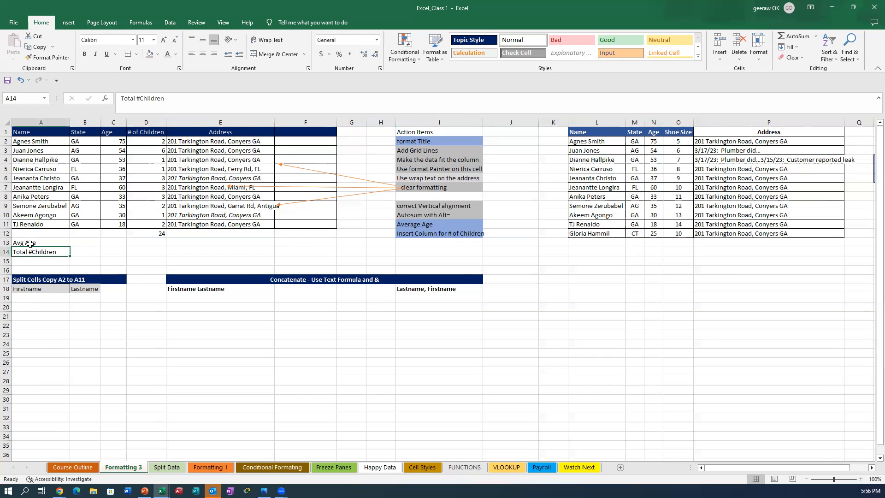
pyautogui.click(28, 245)
pyautogui.hotkey('shift', 'Down')
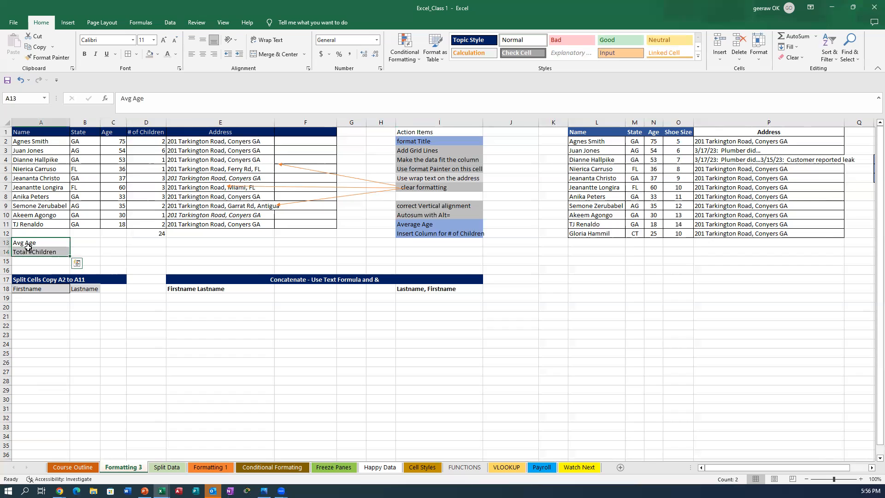
pyautogui.press('Delete')
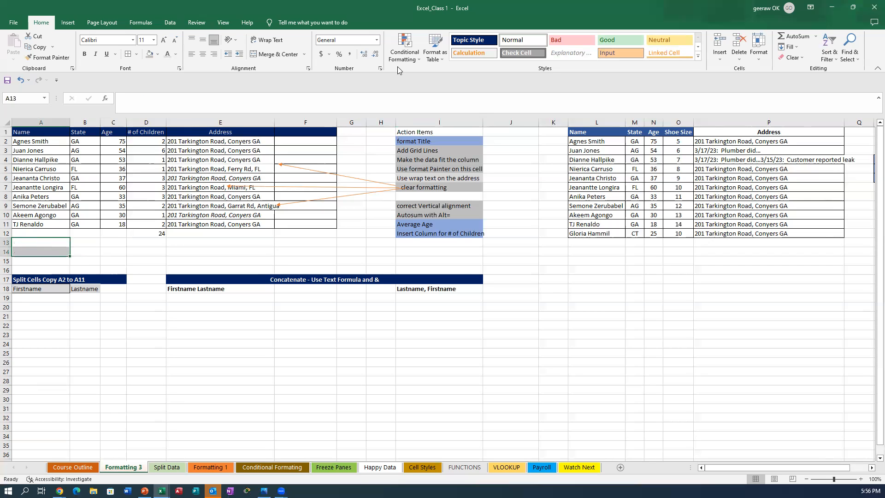
pyautogui.click(330, 243)
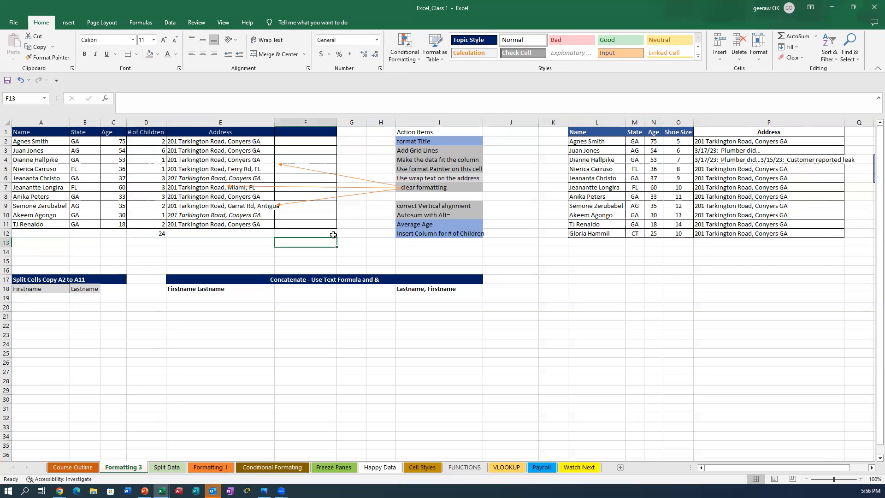
pyautogui.click(115, 231)
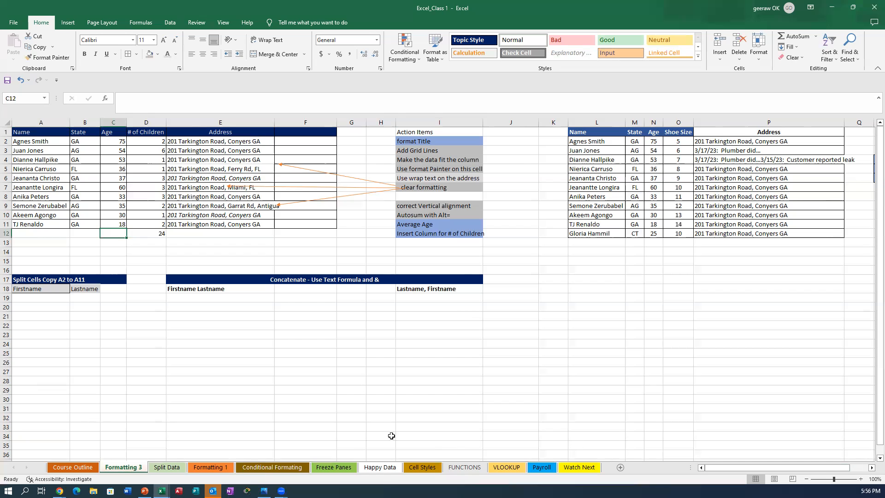
pyautogui.scroll(-2, 458, 403)
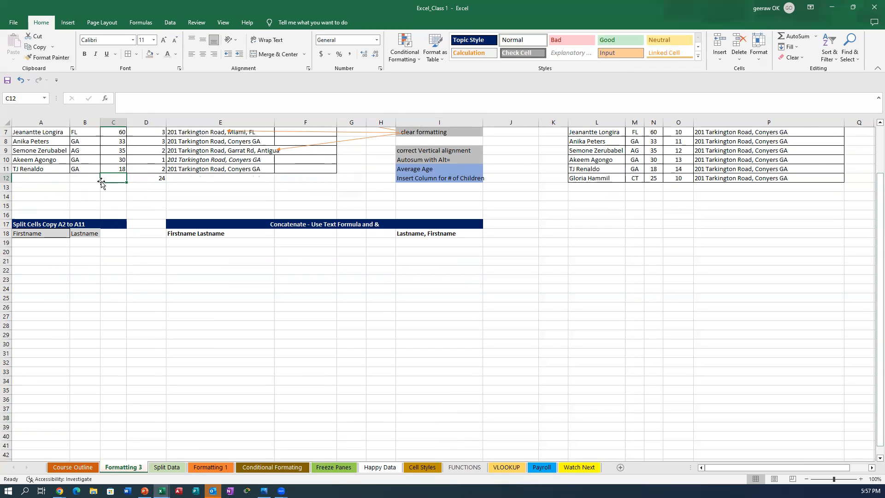
# Step: Switch the ribbon to the Formulas tab
pyautogui.click(140, 24)
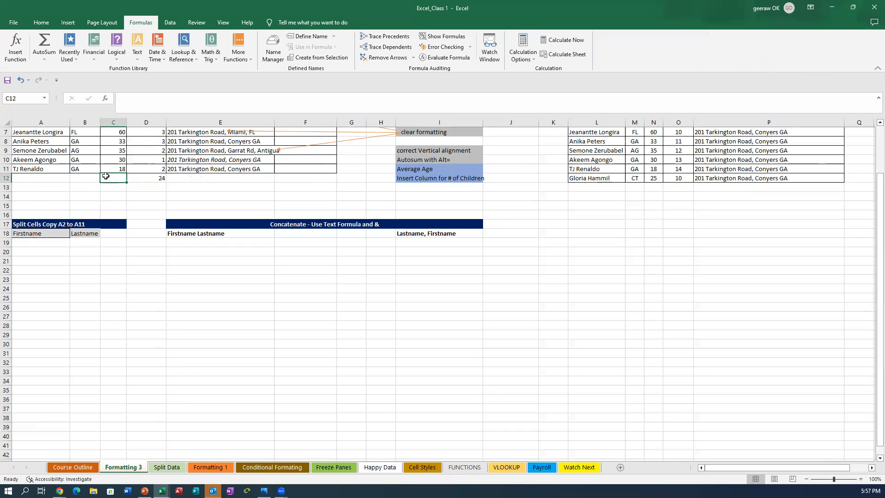
# Step: Enter =AVERAGE(C2:C11) in C12 so it shows the 43.1 average age
pyautogui.write('=')
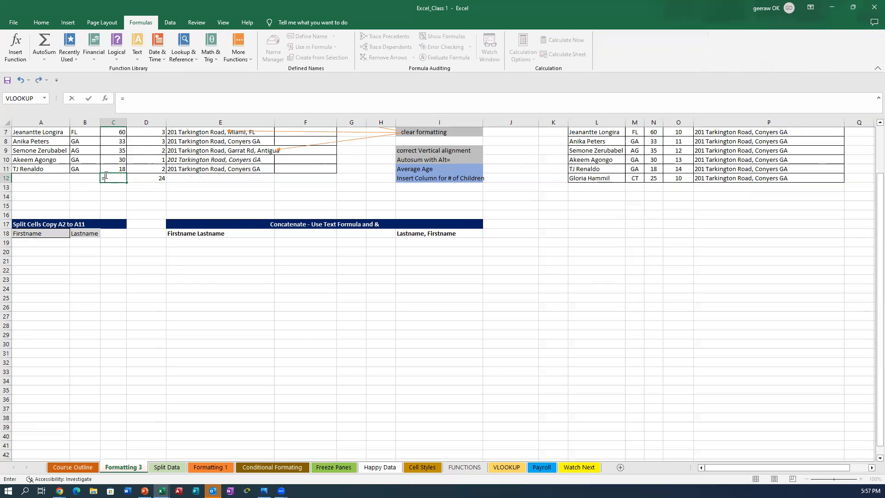
pyautogui.scroll(2, 401, 314)
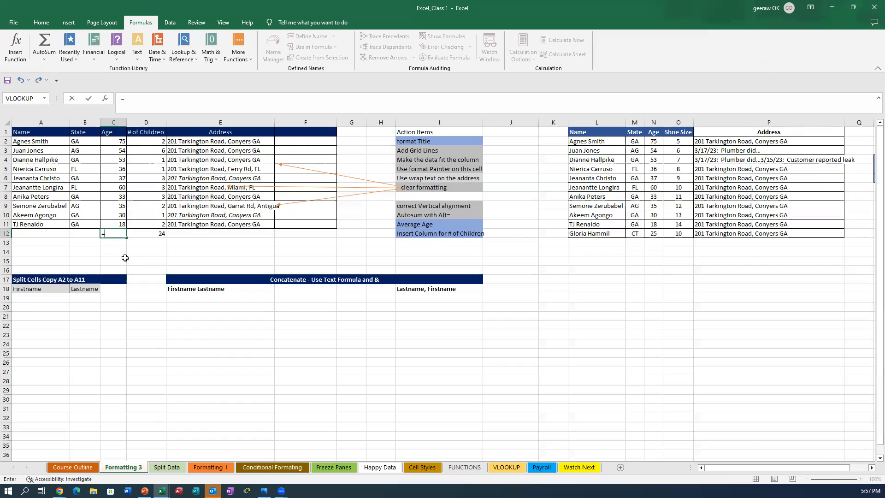
pyautogui.write('A')
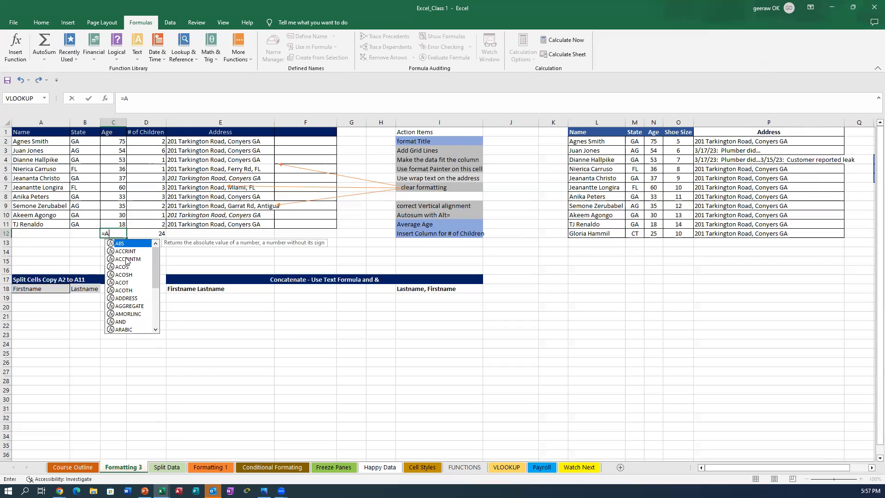
pyautogui.write('v')
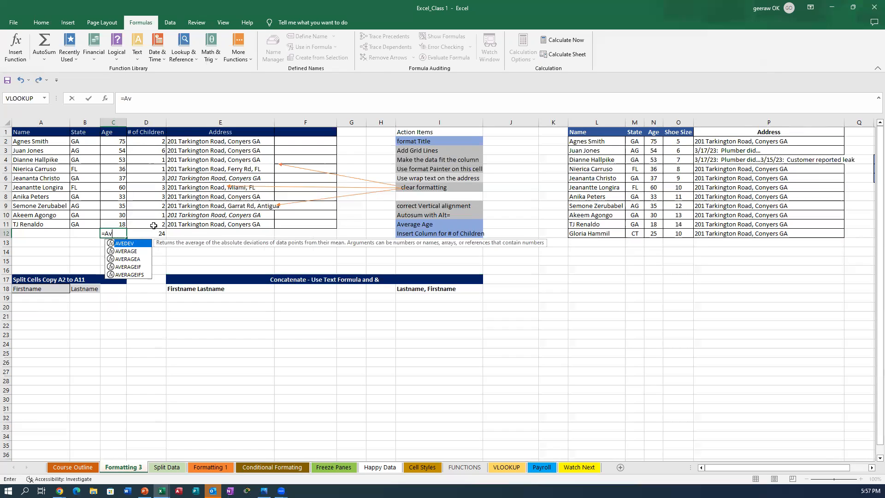
pyautogui.doubleClick(127, 251)
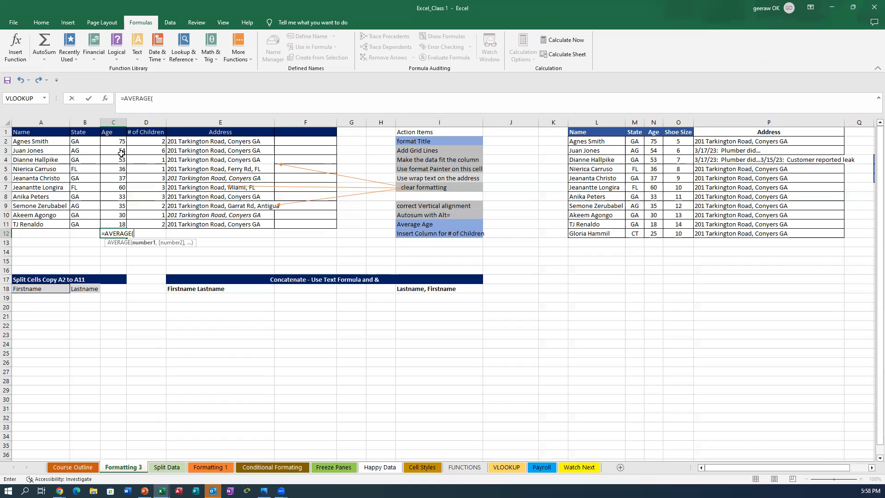
pyautogui.click(121, 140)
pyautogui.moveTo(121, 139); pyautogui.dragTo(120, 227)
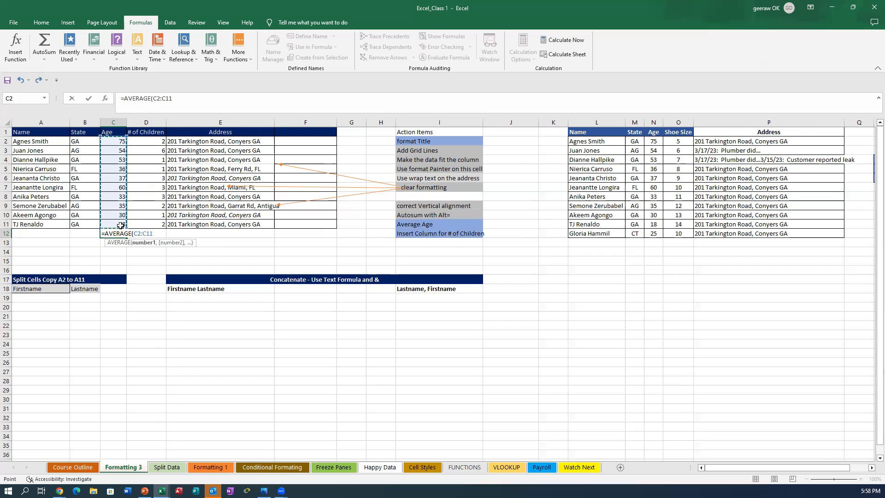
pyautogui.press('Return')
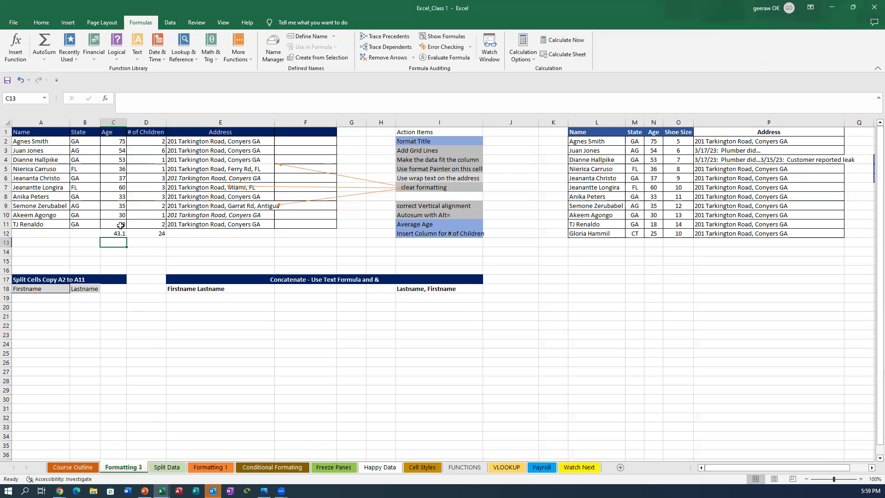
# Step: Cancel the stray entry and enter =average(c2:c11) in C13, showing 43.1
pyautogui.write('=AVERAGE(')
pyautogui.moveTo(112, 261); pyautogui.dragTo(40, 362)
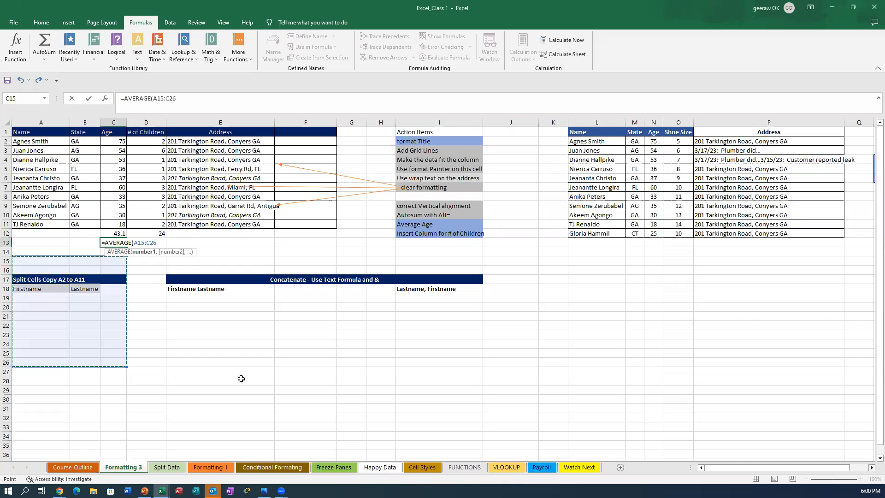
pyautogui.press('Escape')
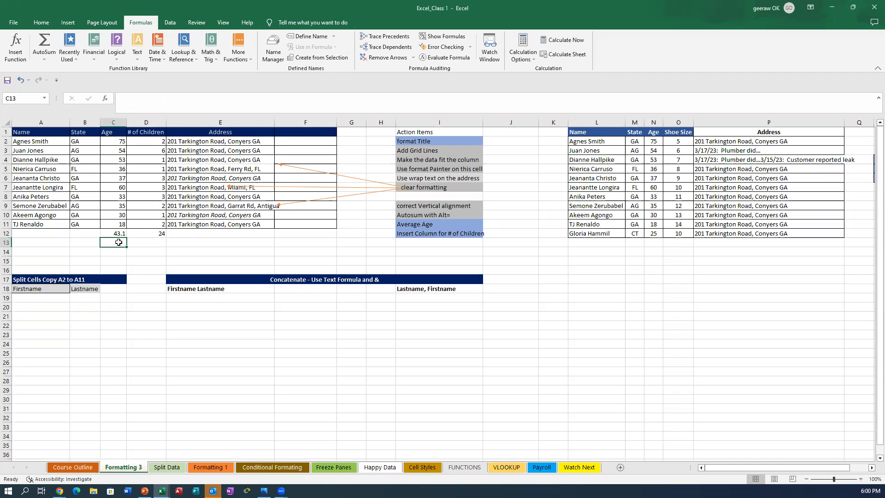
pyautogui.write('=a')
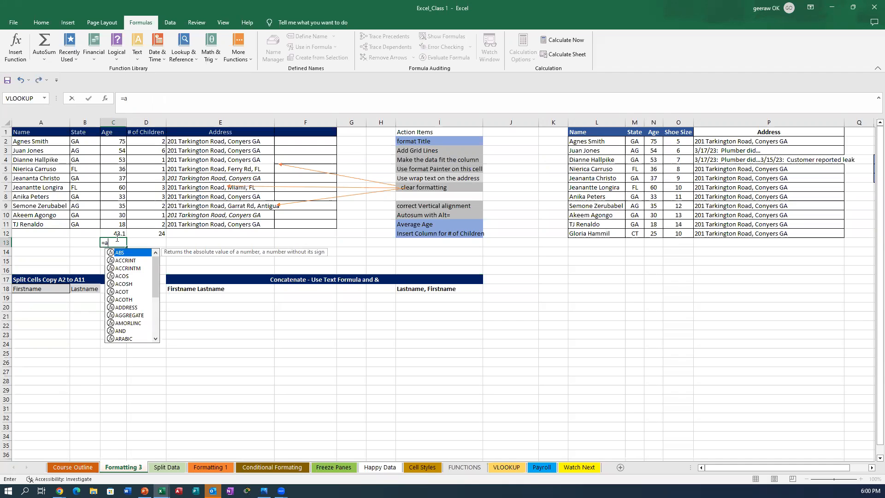
pyautogui.write('verage')
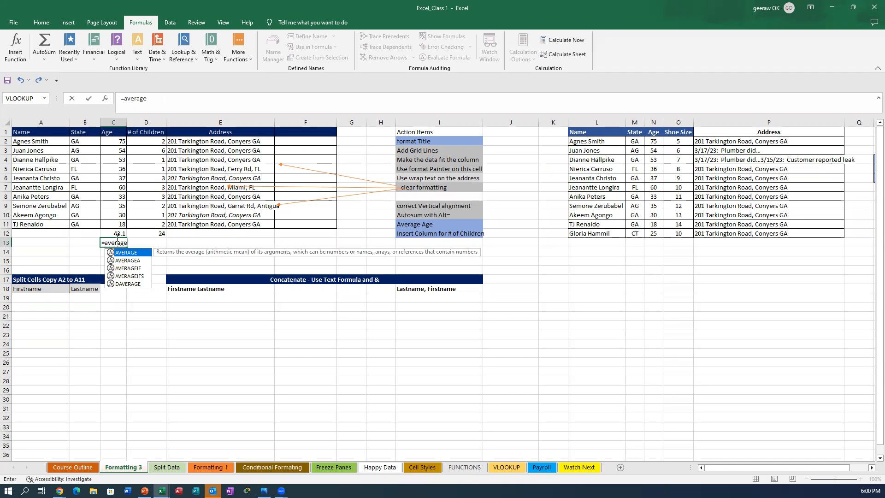
pyautogui.write('(')
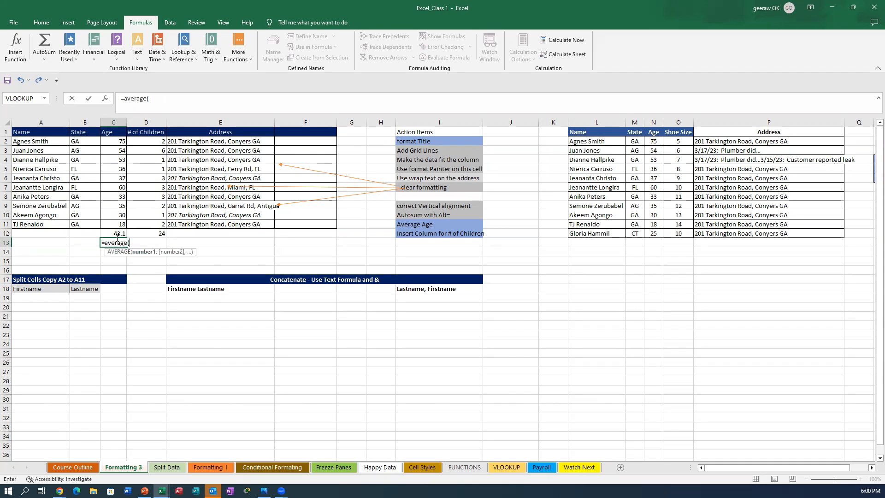
pyautogui.write('c2:')
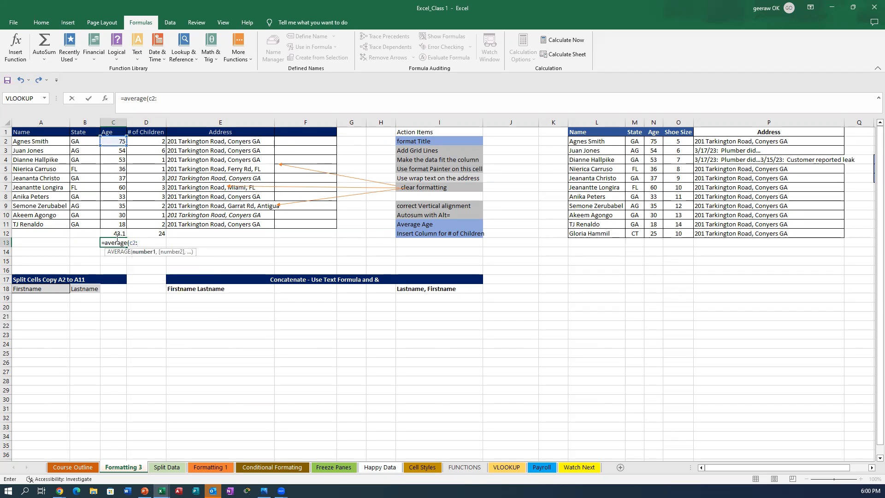
pyautogui.write('c11)')
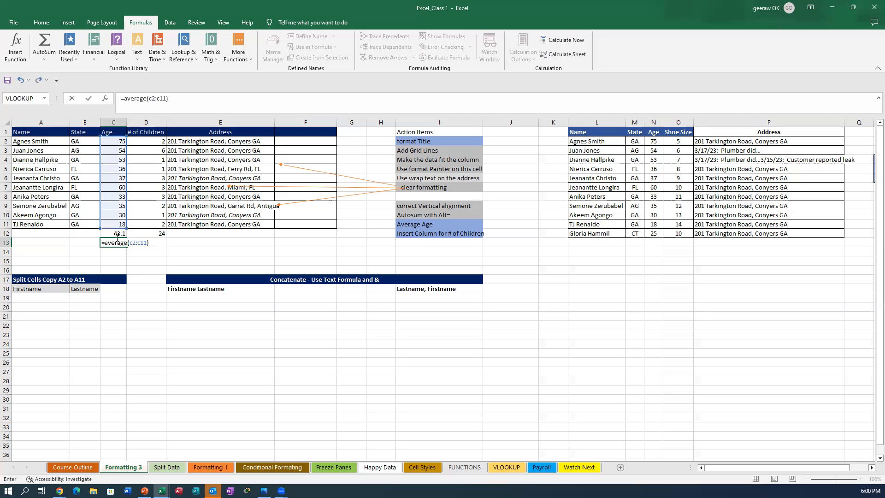
pyautogui.press('Return')
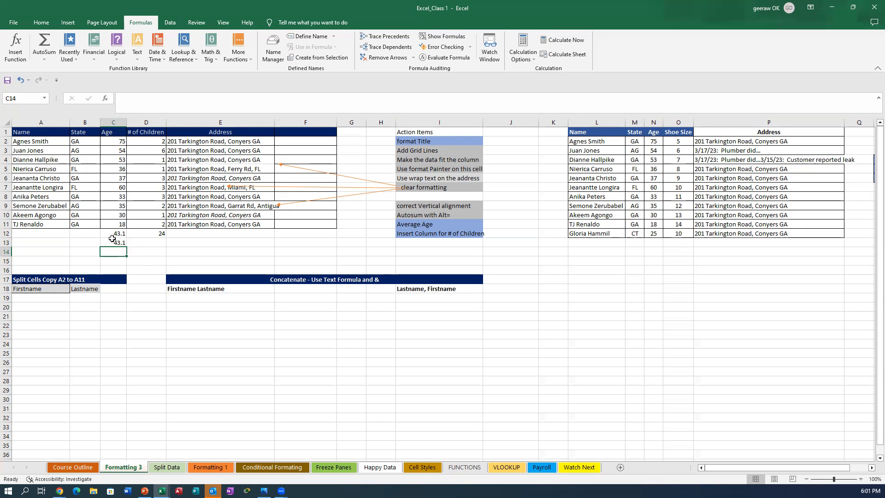
pyautogui.click(114, 243)
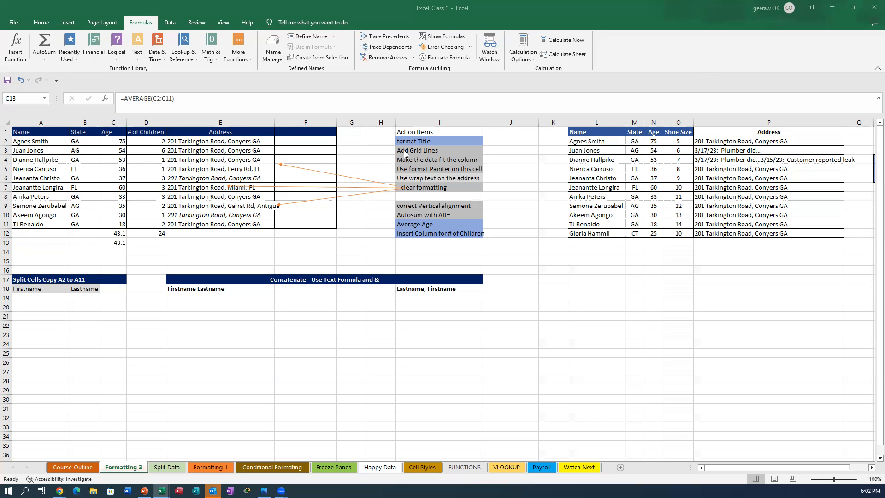
# Step: Format-paint Add Grid Lines' grey fill onto Average Age and Insert Column for # of Children
pyautogui.click(404, 150)
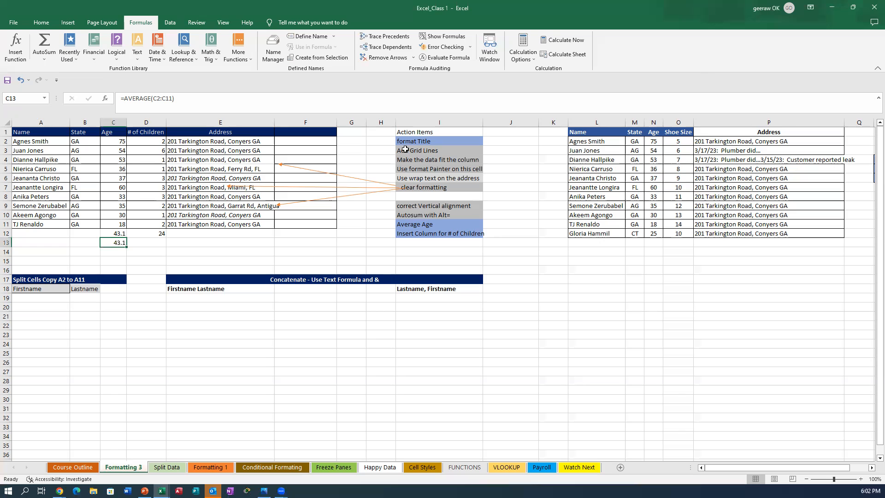
pyautogui.click(405, 149)
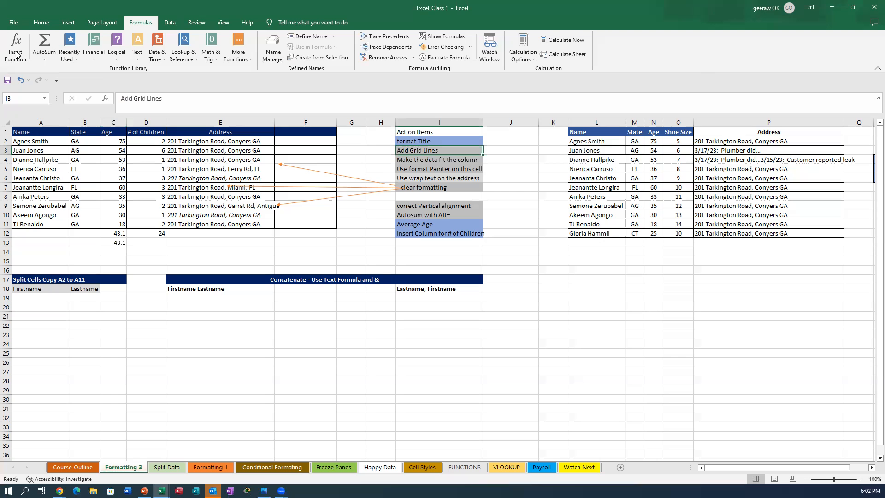
pyautogui.click(41, 23)
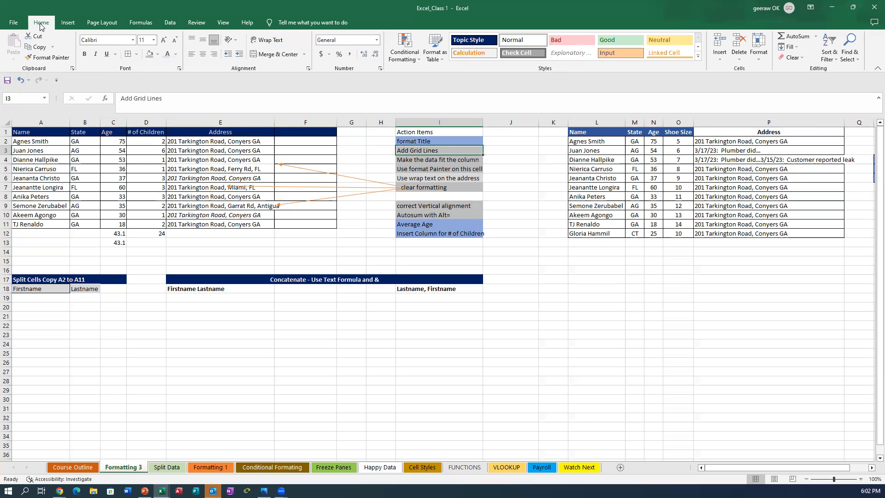
pyautogui.click(39, 59)
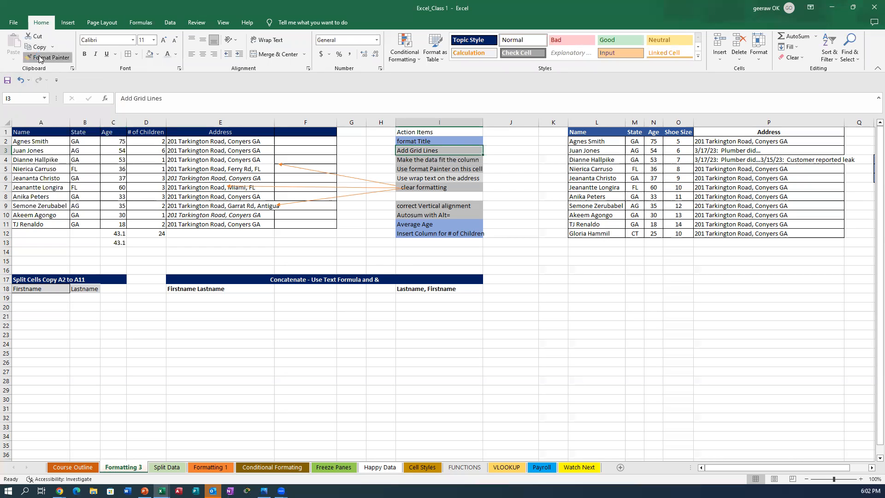
pyautogui.click(405, 224)
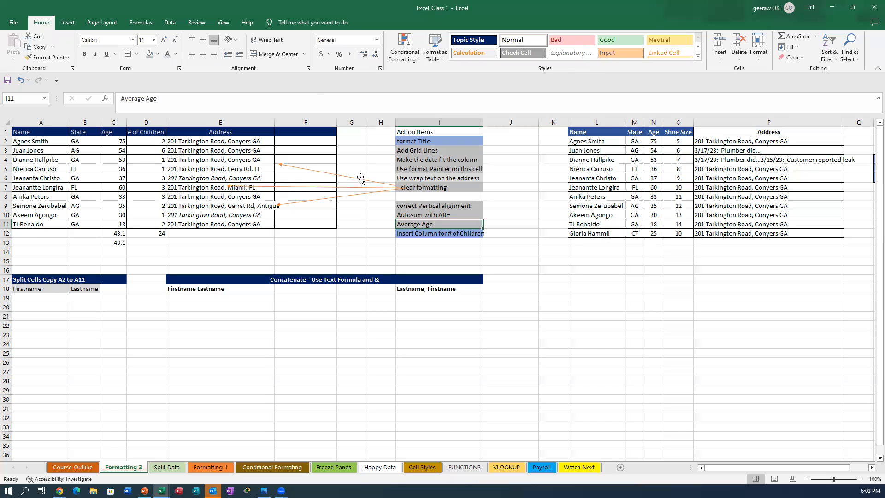
pyautogui.click(46, 58)
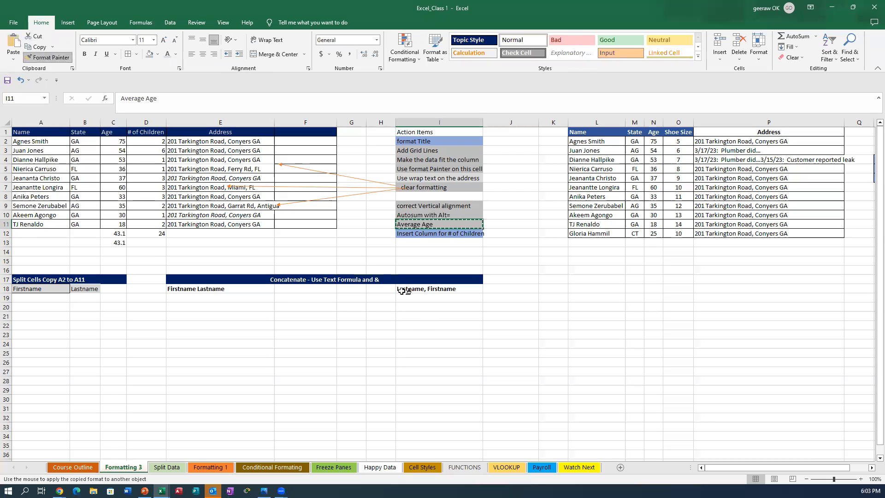
pyautogui.click(443, 234)
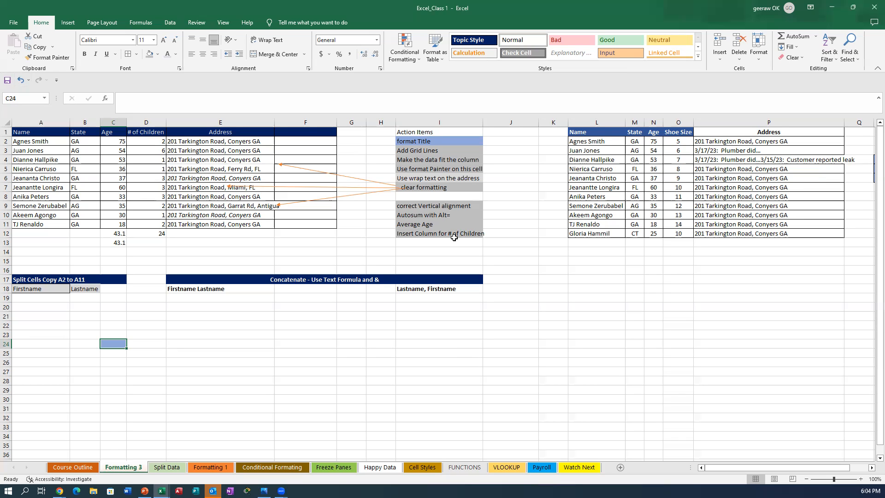
# Step: Fill action items I9:I12 with a light blue theme colour
pyautogui.moveTo(438, 141); pyautogui.dragTo(437, 134)
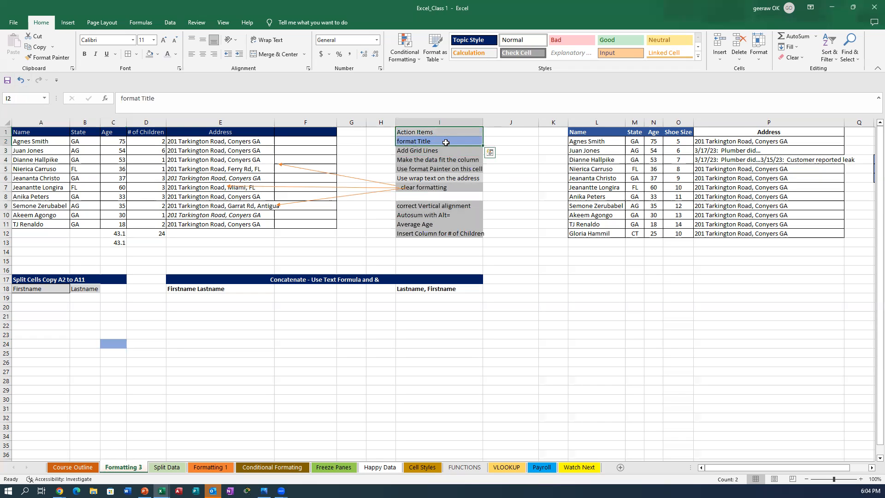
pyautogui.click(420, 196)
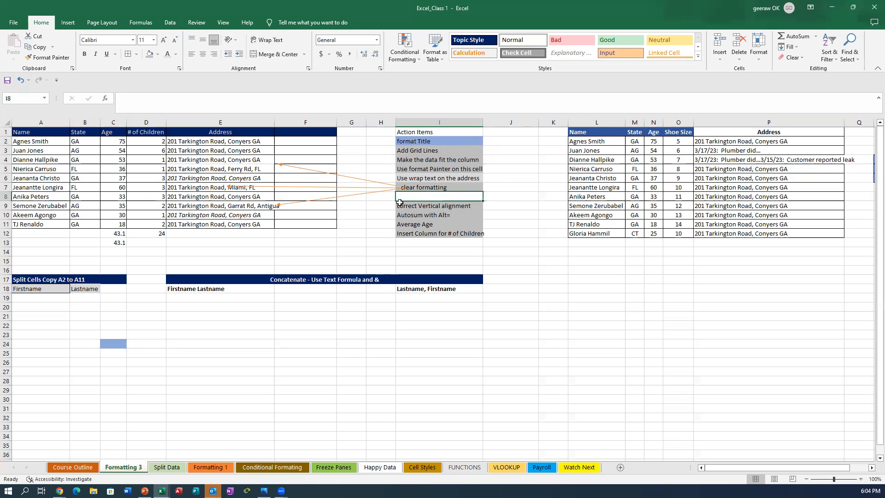
pyautogui.moveTo(400, 203)
pyautogui.mouseDown()
pyautogui.moveTo(410, 224)
pyautogui.moveTo(406, 216)
pyautogui.mouseUp()
pyautogui.moveTo(403, 204); pyautogui.dragTo(404, 232)
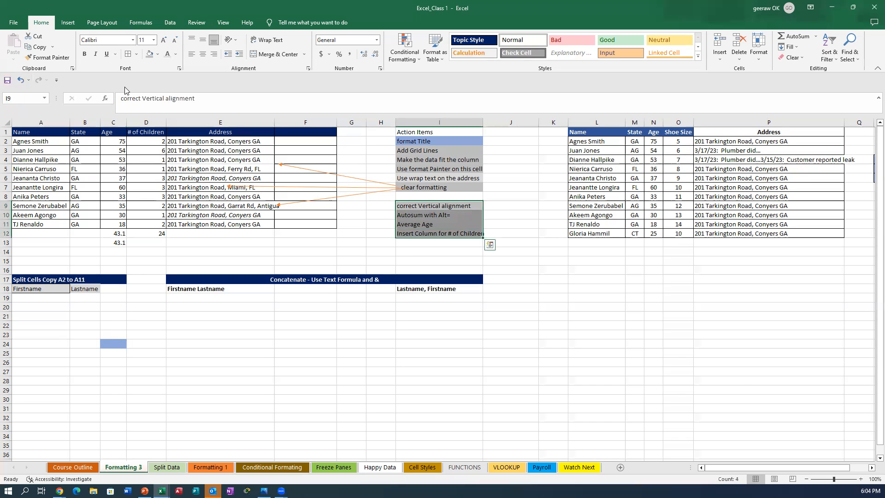
pyautogui.click(157, 55)
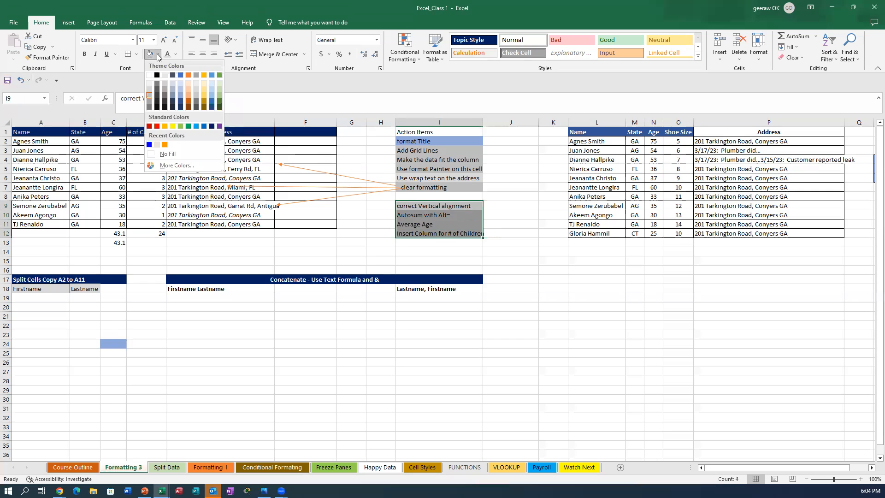
pyautogui.click(180, 94)
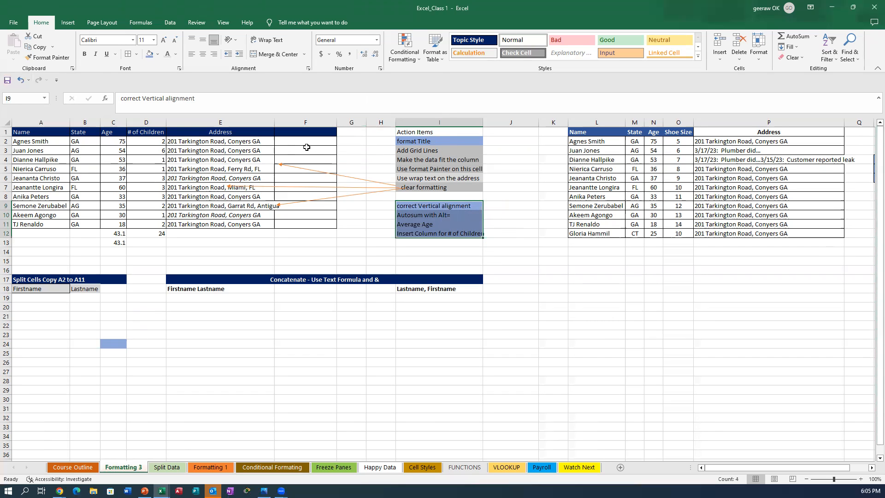
pyautogui.click(416, 148)
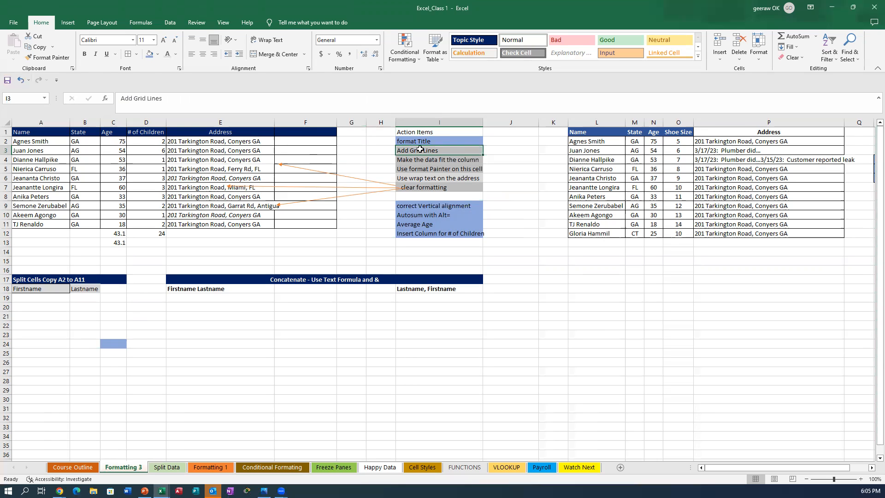
# Step: Repaint action items I9 through I12 with Add Grid Lines' grey using Format Painter
pyautogui.click(63, 57)
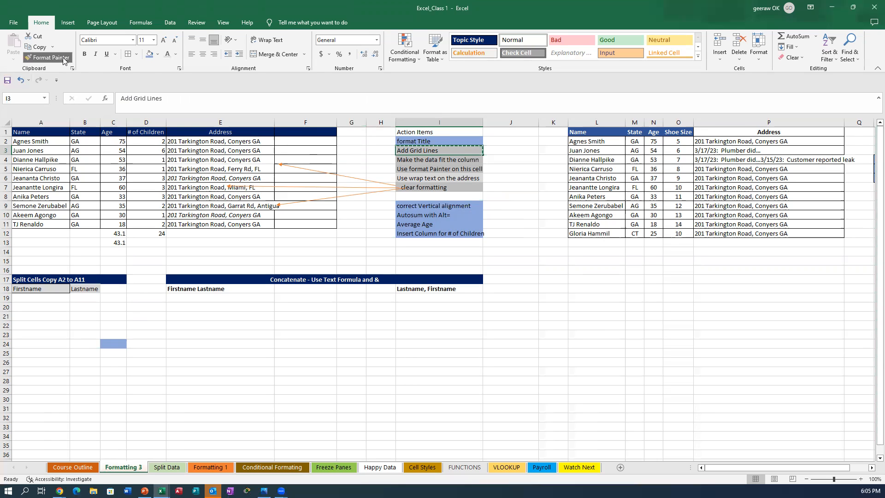
pyautogui.press('Escape')
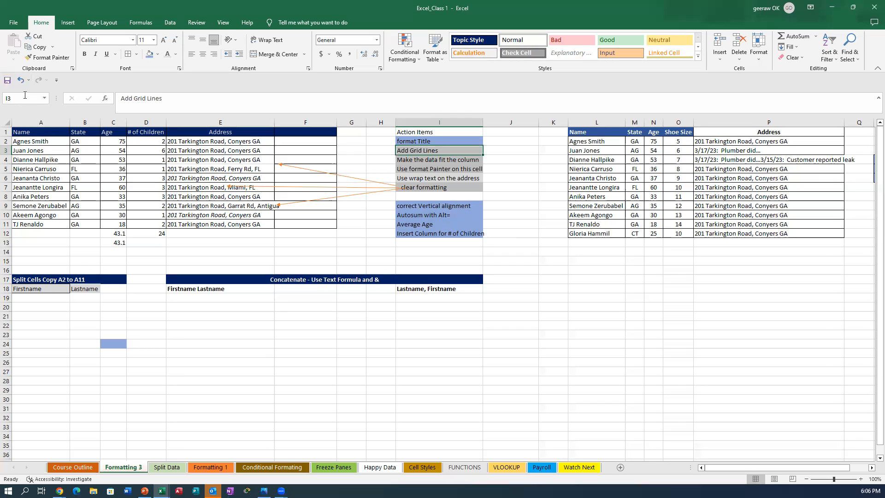
pyautogui.click(48, 59)
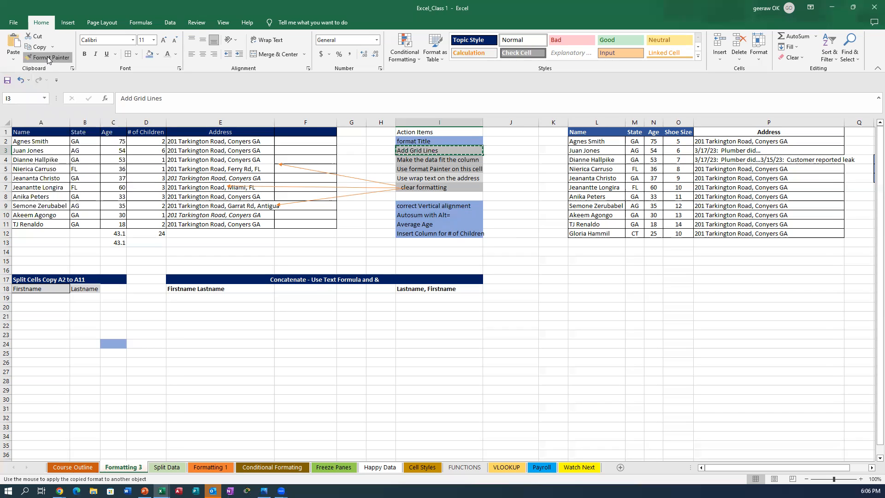
pyautogui.click(402, 204)
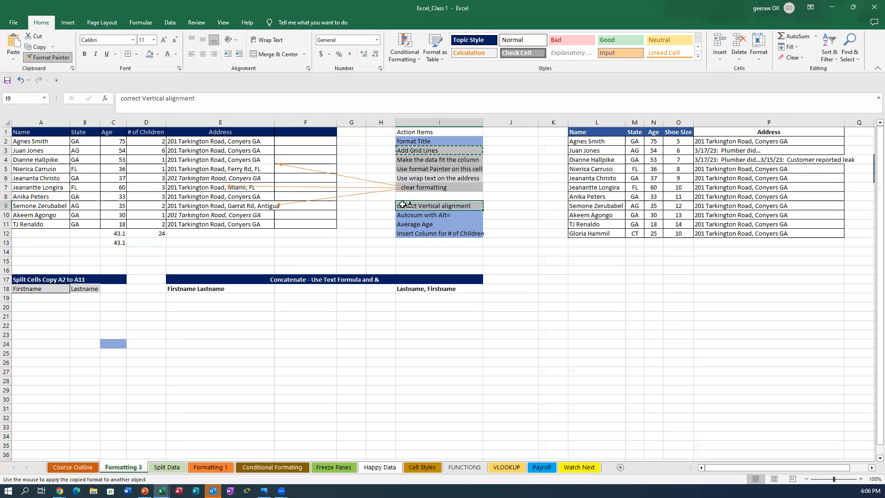
pyautogui.click(404, 214)
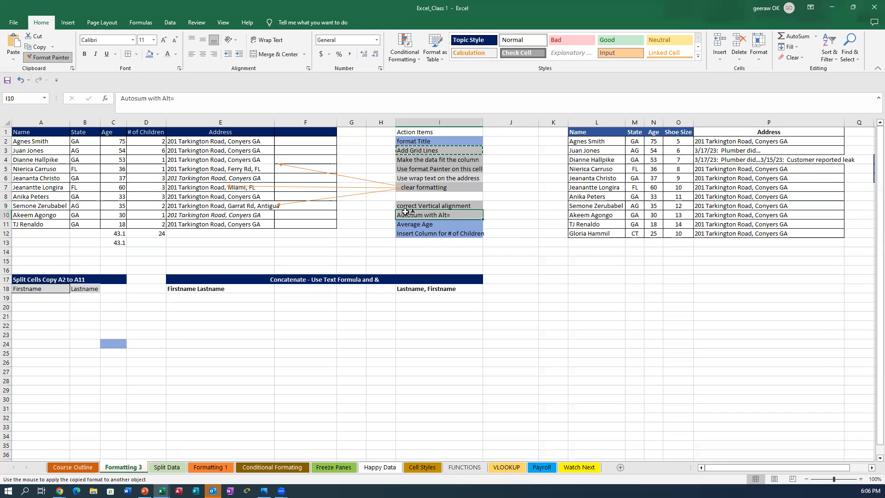
pyautogui.click(406, 224)
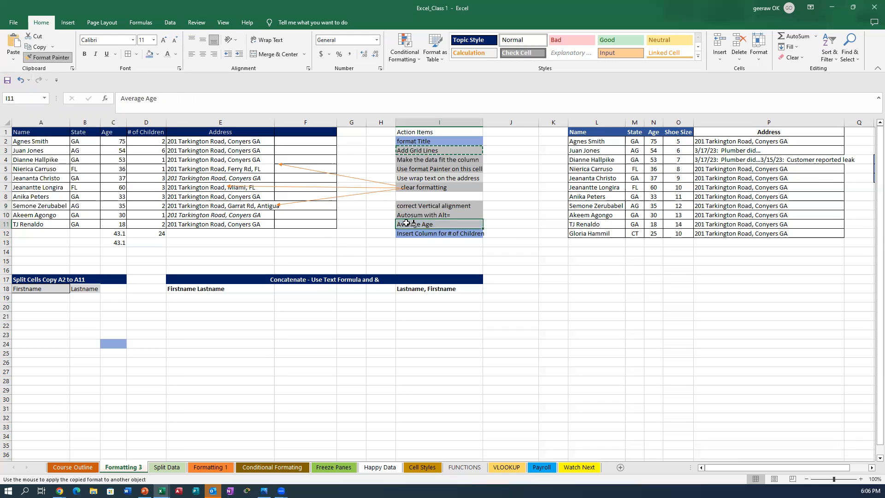
pyautogui.click(408, 232)
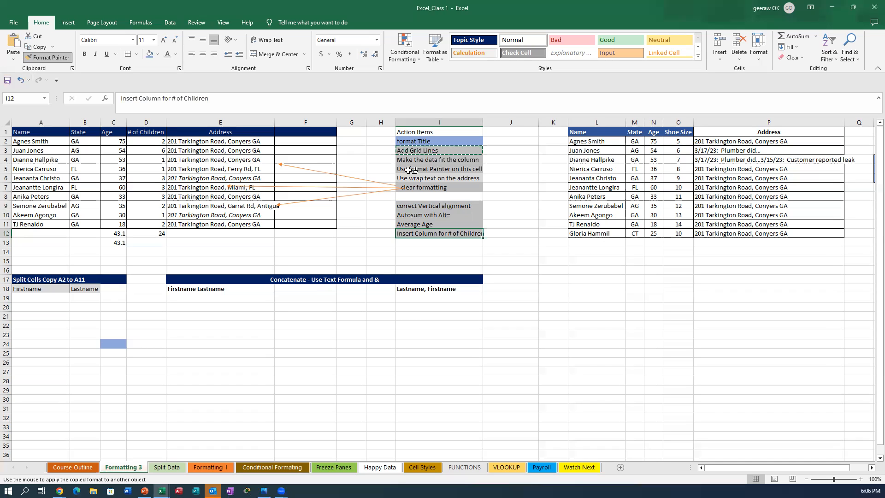
# Step: Paint the grey onto empty cell K14 as well, then stop painting and select blank J14
pyautogui.click(544, 248)
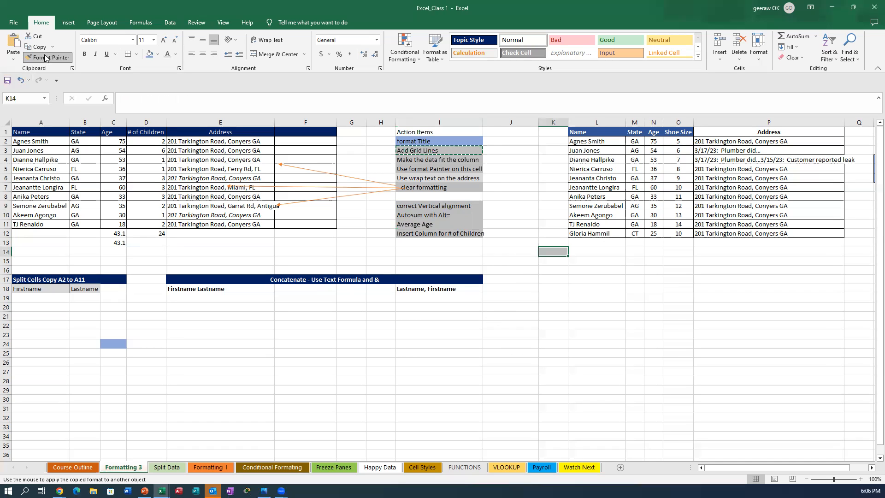
pyautogui.press('Escape')
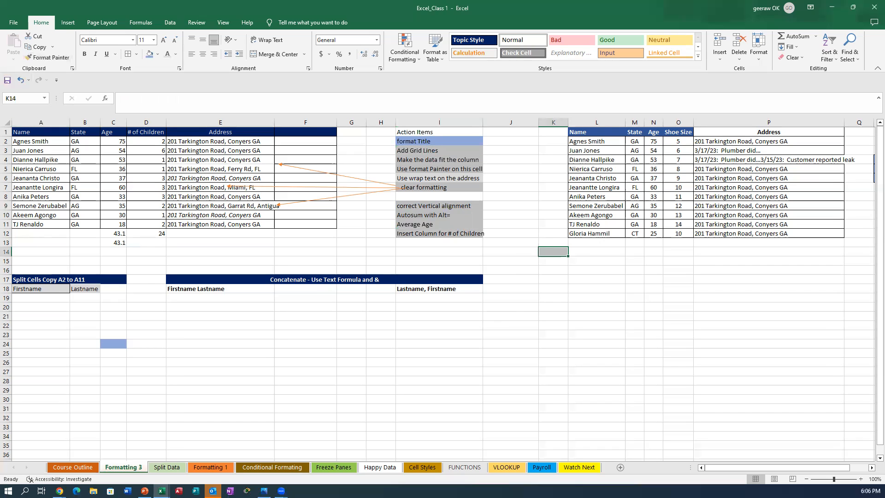
pyautogui.click(548, 286)
pyautogui.click(544, 255)
pyautogui.click(517, 255)
# Step: Paint blank formatting from J14 onto K14 and from C21 over C22:C30
pyautogui.click(49, 57)
pyautogui.click(555, 252)
pyautogui.moveTo(364, 390); pyautogui.dragTo(364, 380)
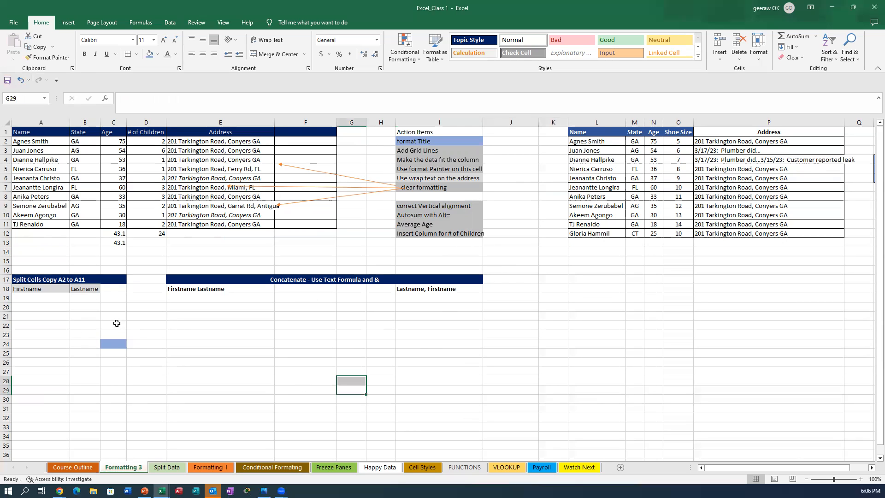
pyautogui.moveTo(116, 323); pyautogui.dragTo(113, 426)
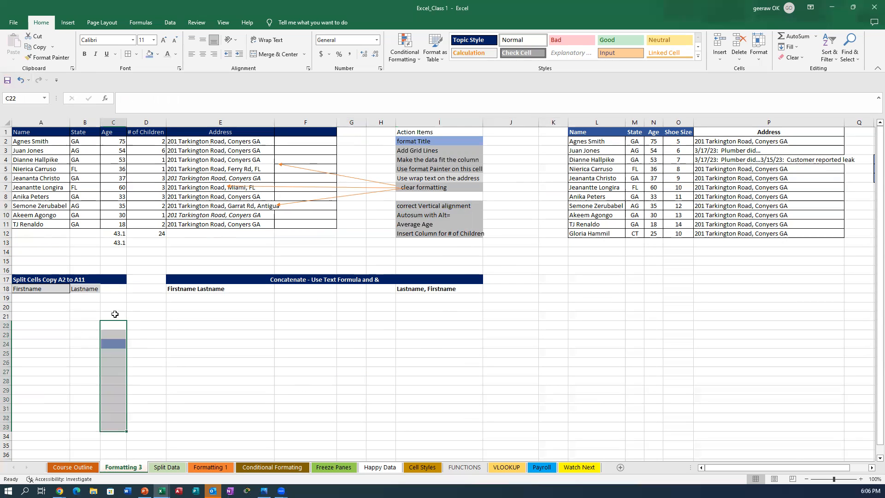
pyautogui.click(119, 314)
pyautogui.click(52, 58)
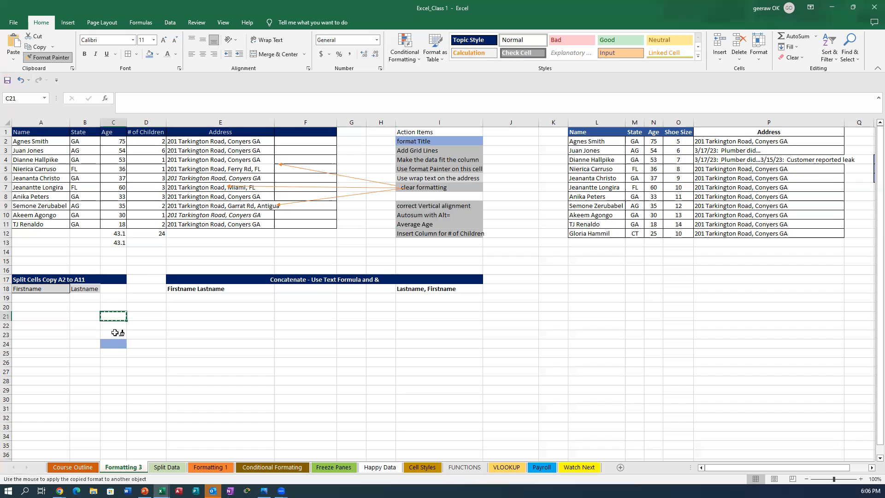
pyautogui.moveTo(115, 328); pyautogui.dragTo(104, 427)
pyautogui.click(242, 407)
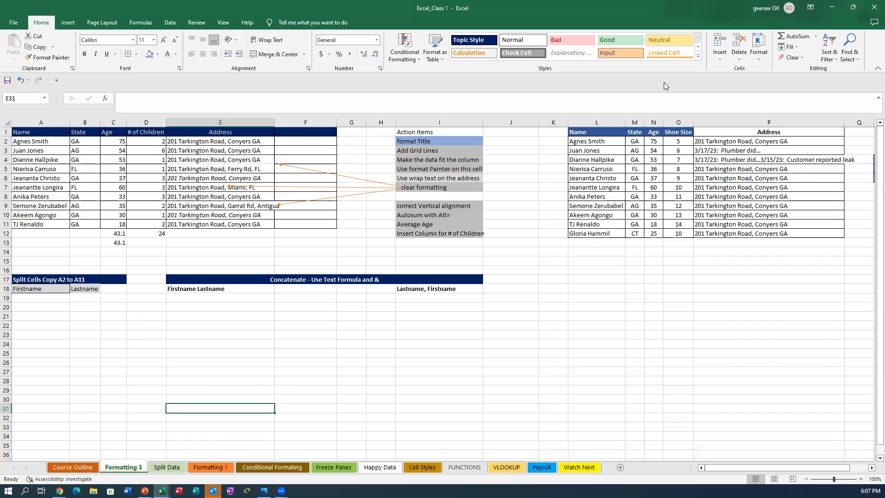
# Step: Paint the Address heading's dark blue style onto E24 and start typing 'fofhaghfkhlfhn' in it
pyautogui.click(218, 133)
pyautogui.click(44, 58)
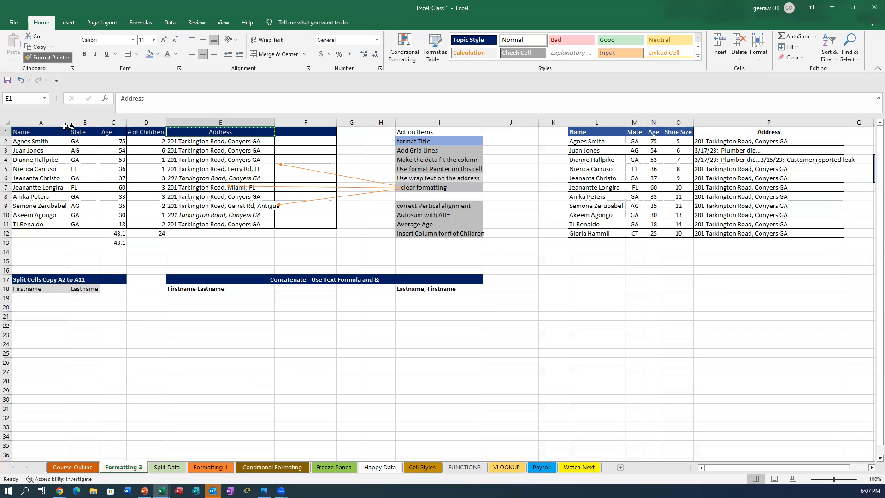
pyautogui.click(190, 343)
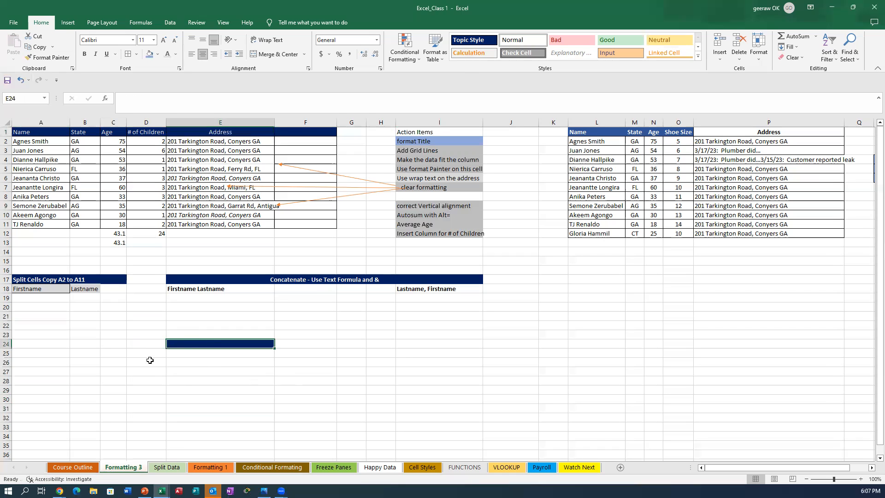
pyautogui.doubleClick(210, 345)
pyautogui.write('fofhaghfkhlfhn')
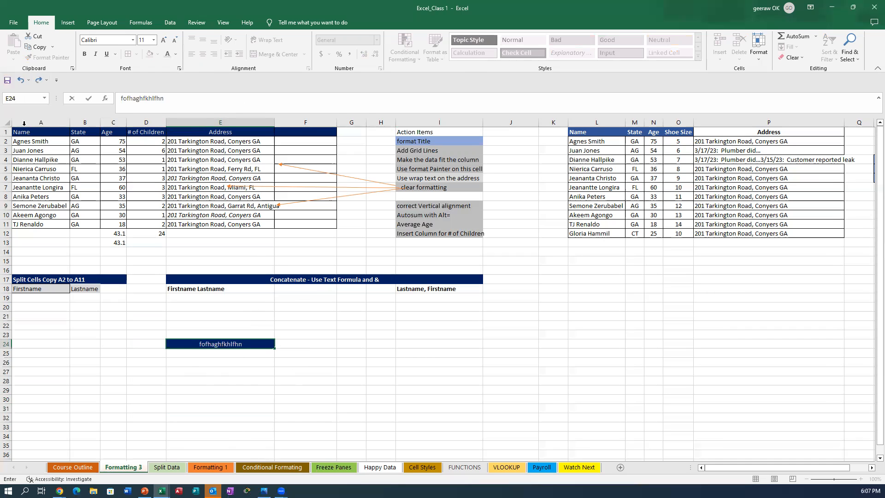
# Step: Paint the Address dark-blue header format onto E25, E30, K28, G26, A28, I34 and C24
pyautogui.click(214, 133)
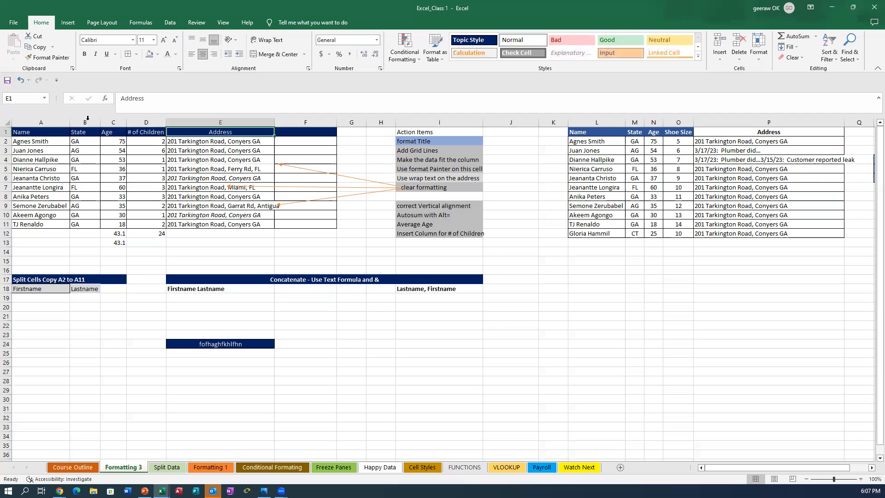
pyautogui.doubleClick(48, 58)
pyautogui.click(189, 353)
pyautogui.click(228, 399)
pyautogui.click(553, 380)
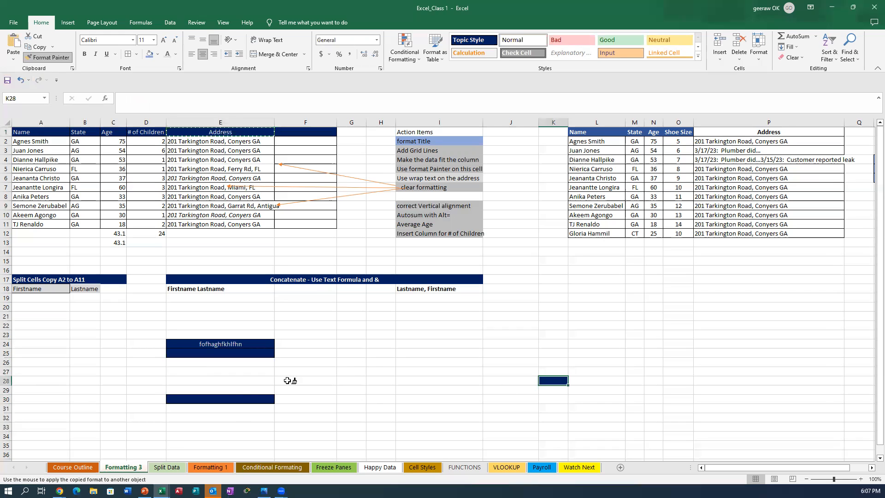
pyautogui.click(351, 362)
pyautogui.click(57, 381)
pyautogui.click(422, 437)
pyautogui.click(112, 344)
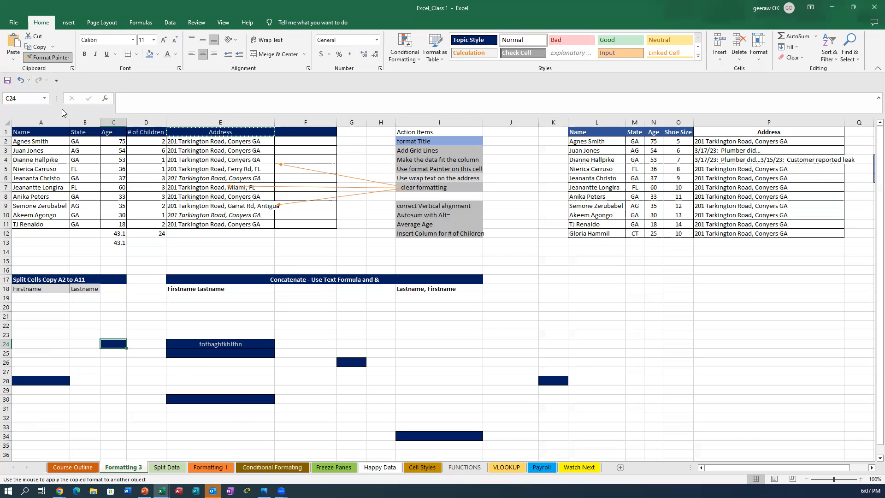
pyautogui.click(56, 59)
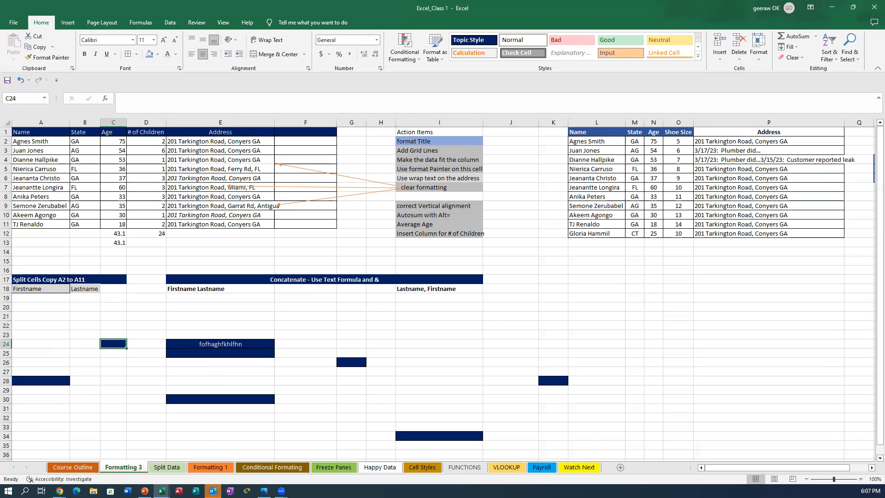
# Step: Copy plain cell A21's formatting over A23:L34 to clear the dark-blue fills
pyautogui.click(41, 318)
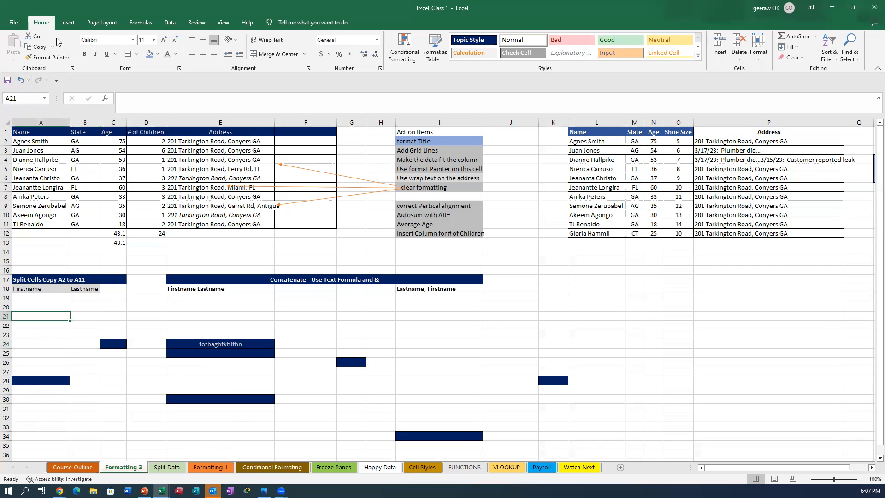
pyautogui.click(49, 59)
pyautogui.moveTo(37, 333)
pyautogui.mouseDown()
pyautogui.moveTo(164, 342)
pyautogui.moveTo(616, 436)
pyautogui.mouseUp()
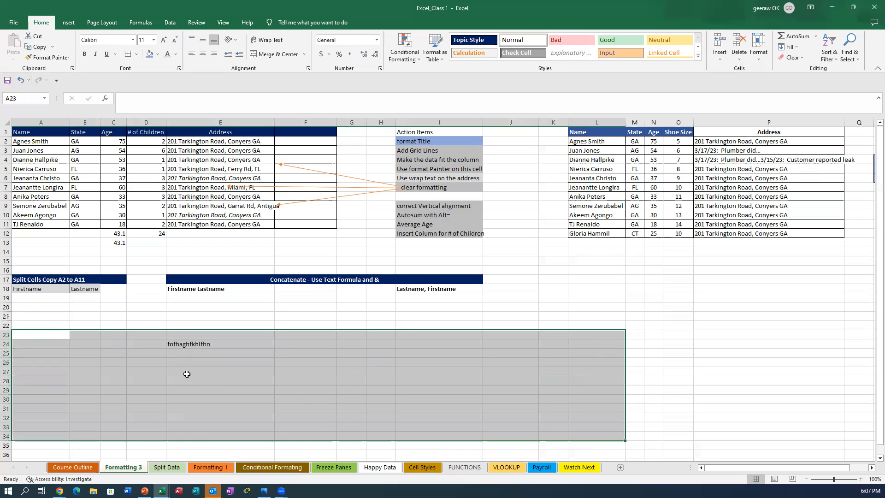
# Step: Delete the stray text from cell E24
pyautogui.click(186, 372)
pyautogui.click(204, 343)
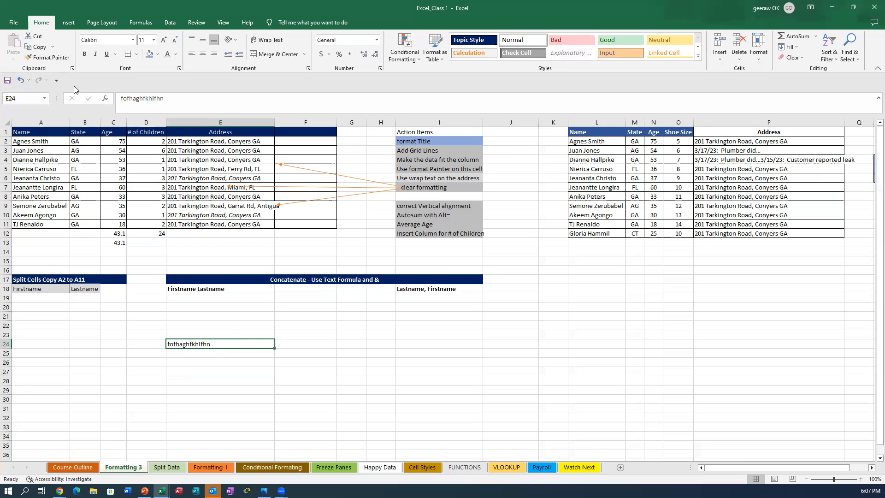
pyautogui.press('Delete')
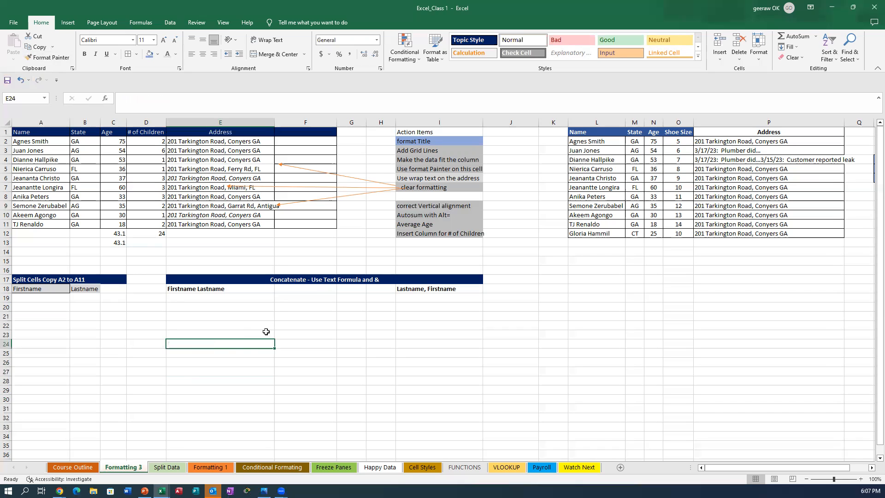
pyautogui.click(109, 352)
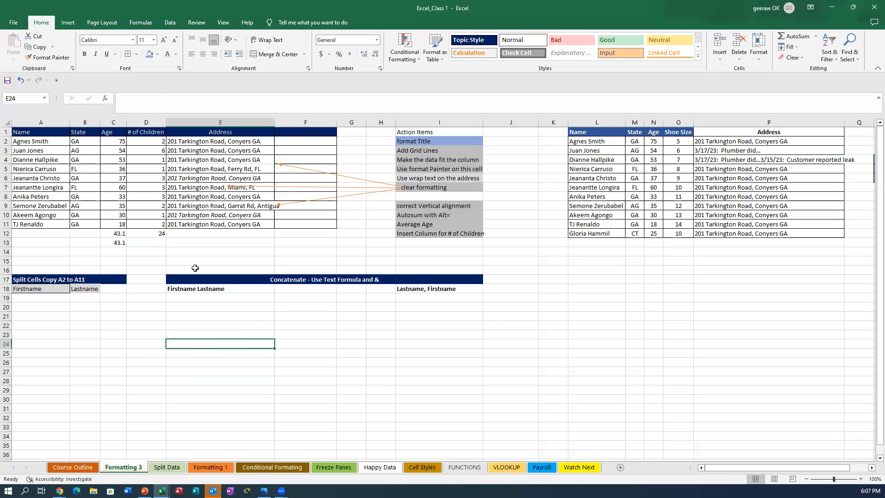
# Step: Paint the Address header's dark blue format onto B22, C27 and E27
pyautogui.click(206, 134)
pyautogui.click(52, 58)
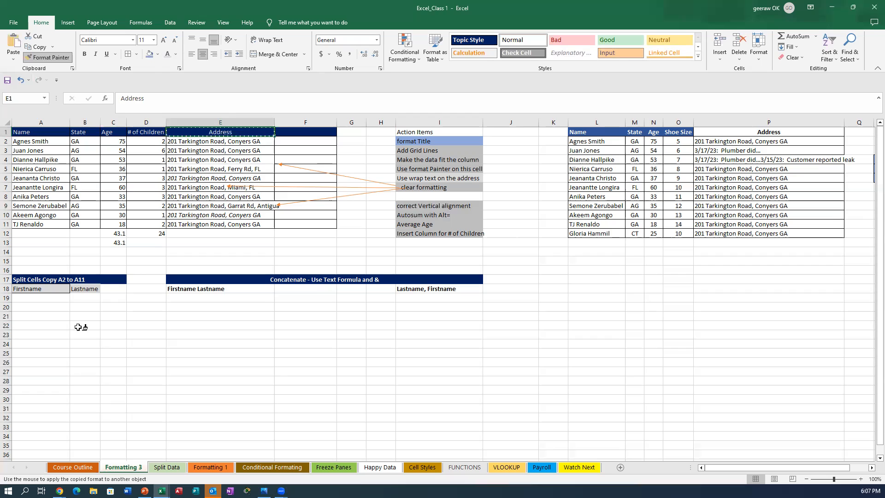
pyautogui.click(85, 326)
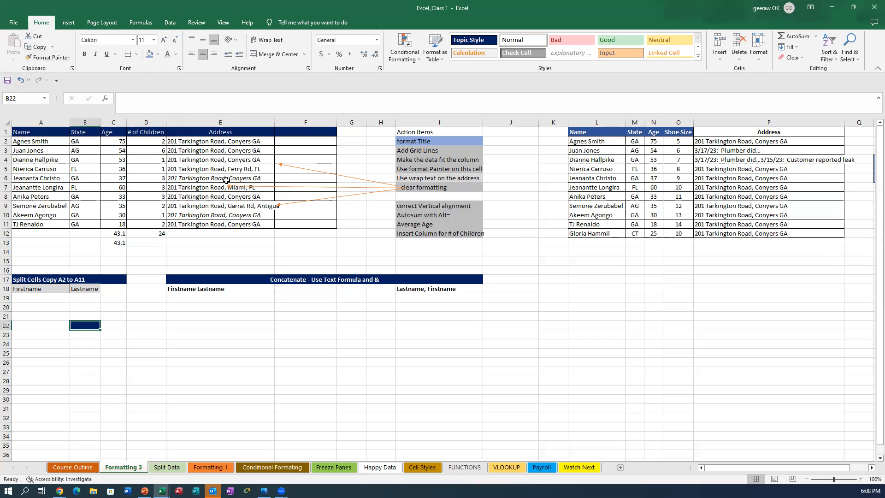
pyautogui.click(236, 135)
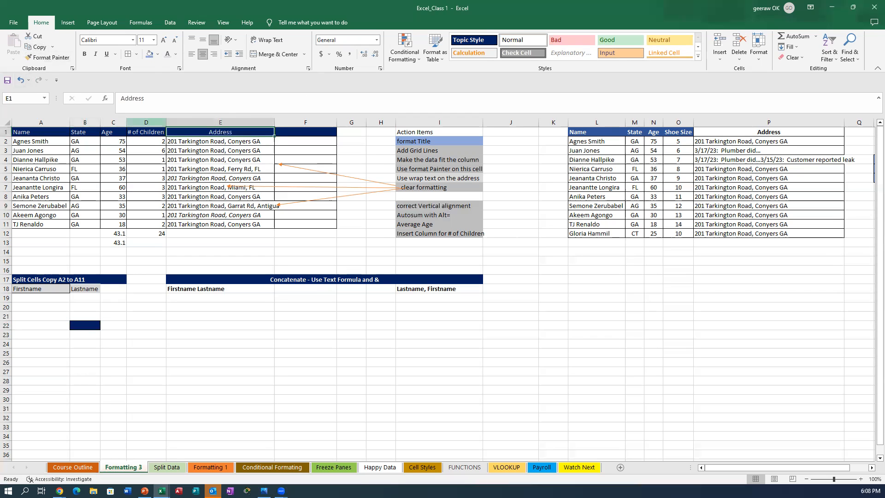
pyautogui.click(50, 57)
pyautogui.click(109, 373)
pyautogui.click(175, 371)
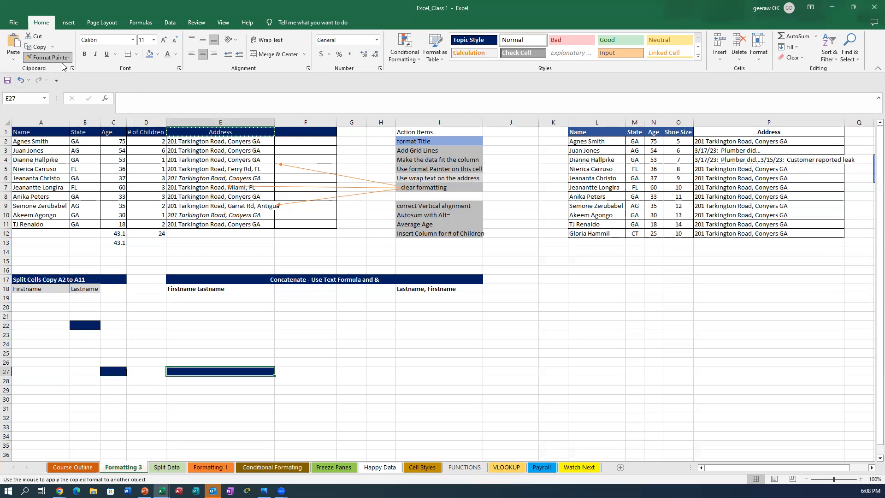
pyautogui.press('Escape')
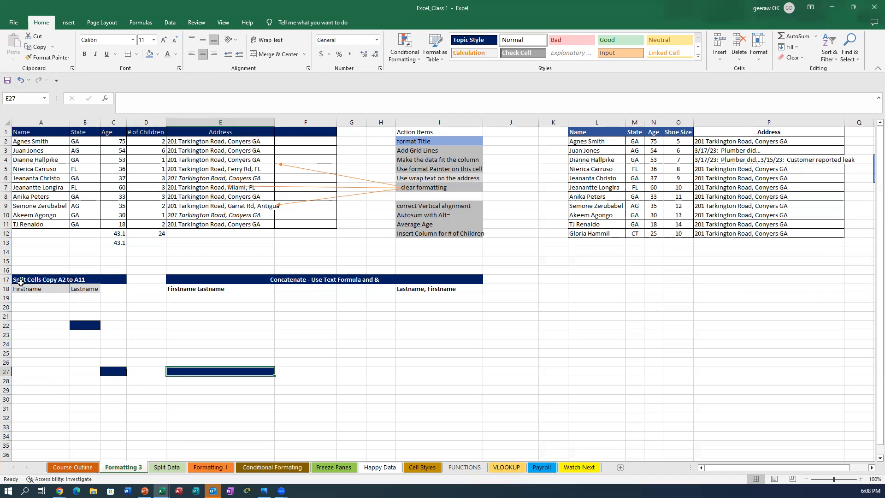
# Step: Apply plain cell A20's formatting to A21:F28, wiping the dark blue fills
pyautogui.click(46, 307)
pyautogui.doubleClick(48, 61)
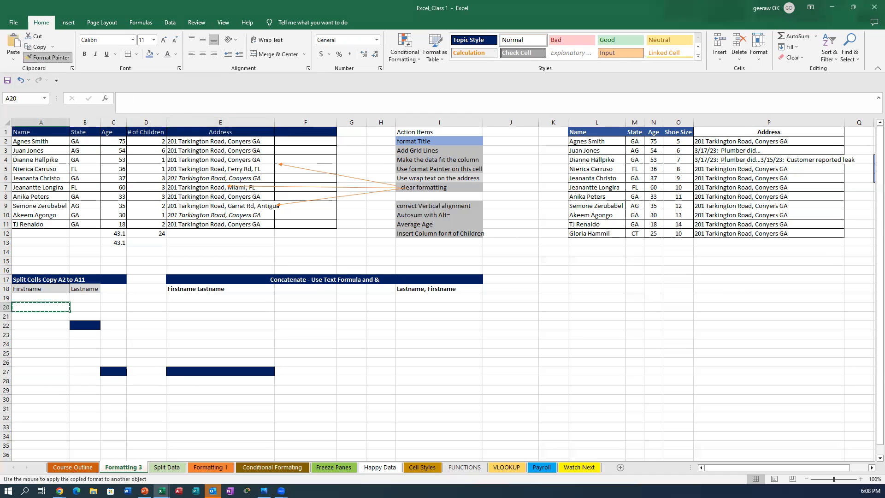
pyautogui.click(33, 317)
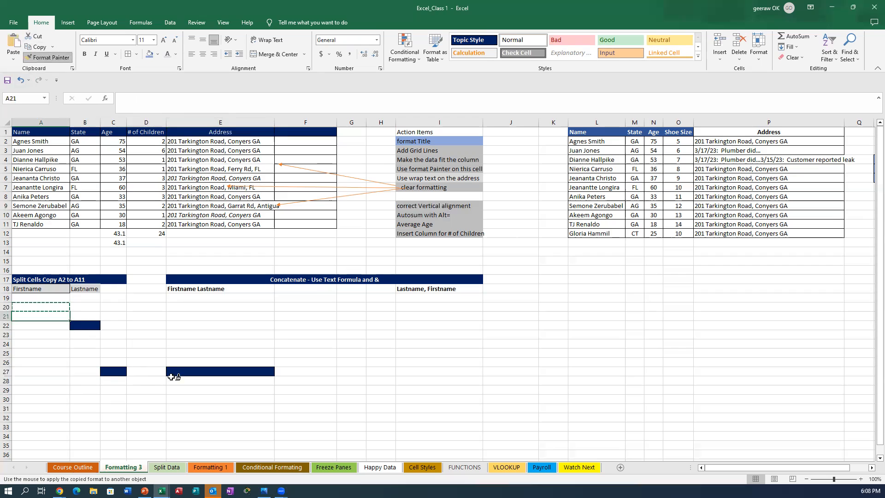
pyautogui.click(489, 398)
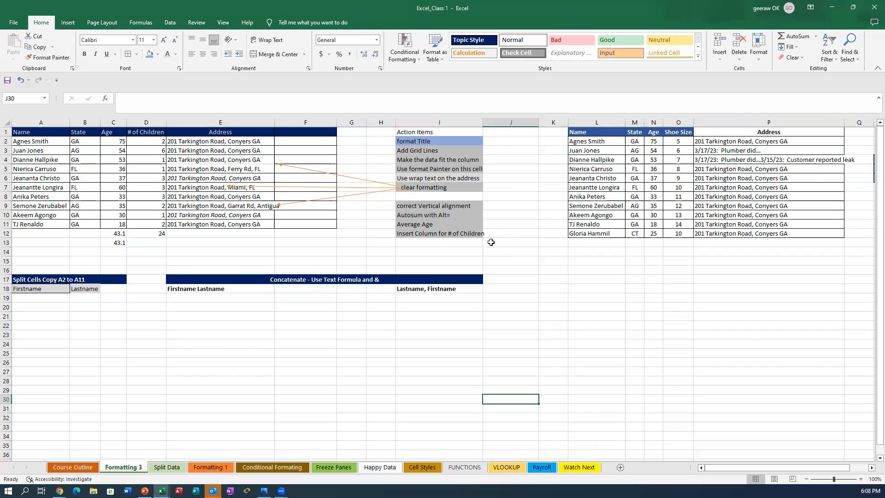
pyautogui.click(419, 161)
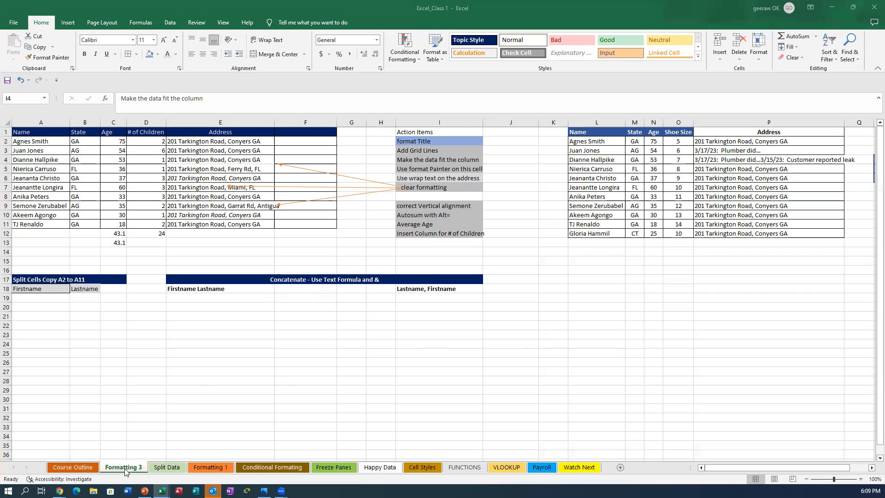
pyautogui.click(45, 348)
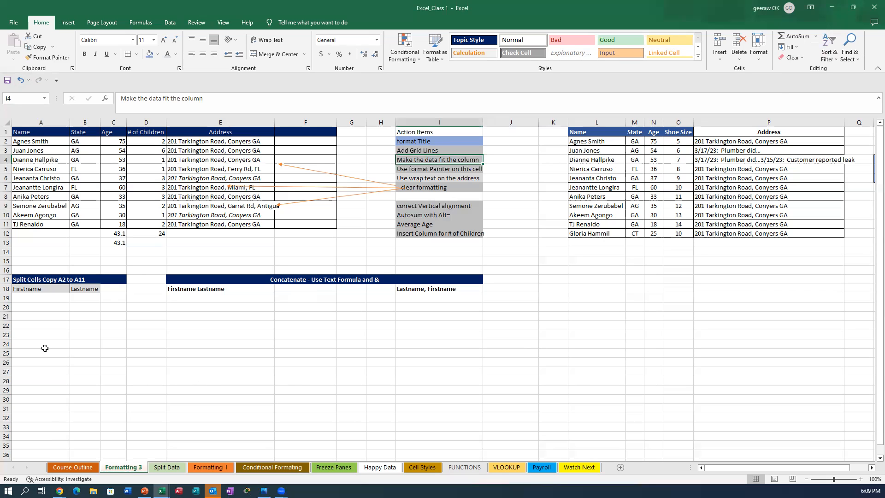
pyautogui.click(35, 315)
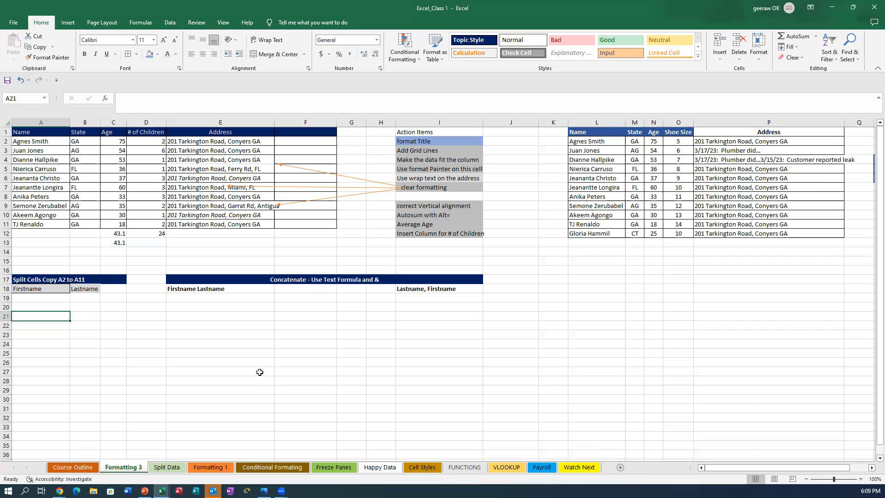
pyautogui.click(16, 141)
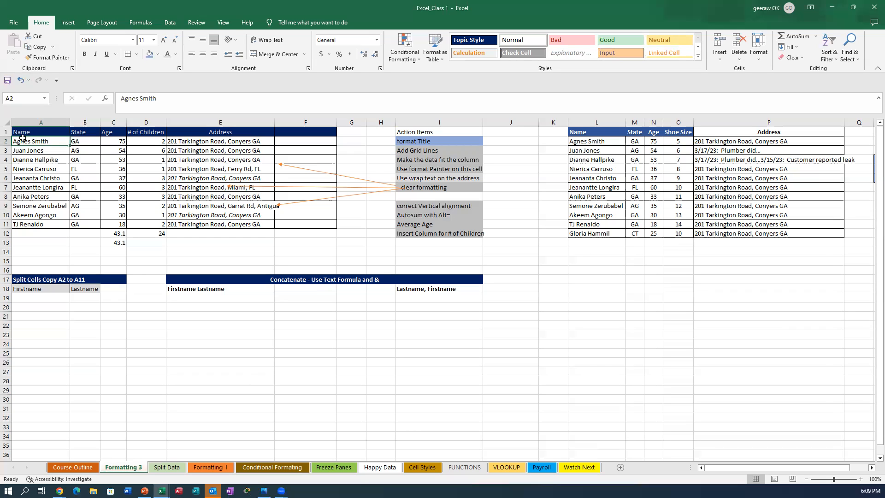
# Step: Copy the ten names in A2:A11 and paste them into A19:A28 under Firstname
pyautogui.moveTo(34, 151); pyautogui.dragTo(56, 222)
pyautogui.rightClick(56, 222)
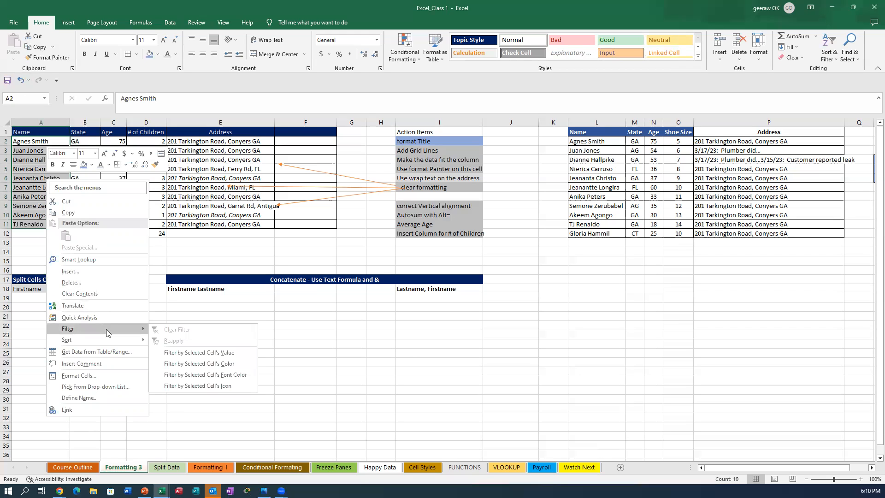
pyautogui.click(68, 212)
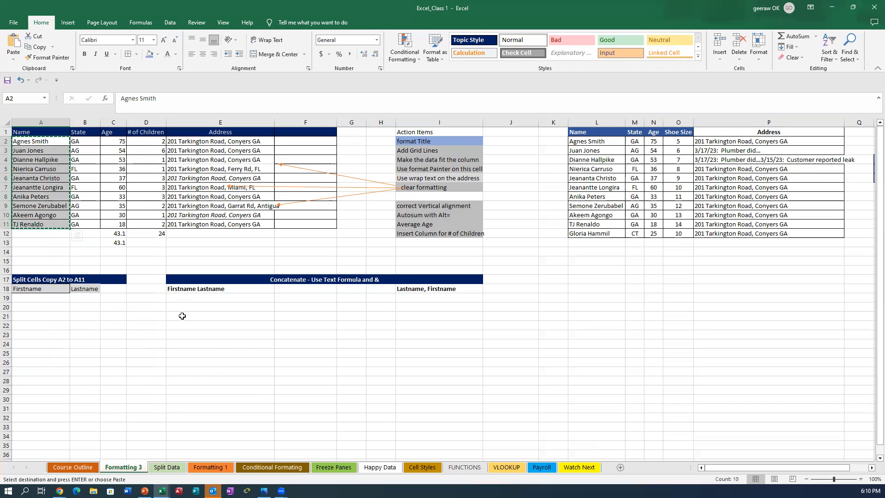
pyautogui.click(40, 298)
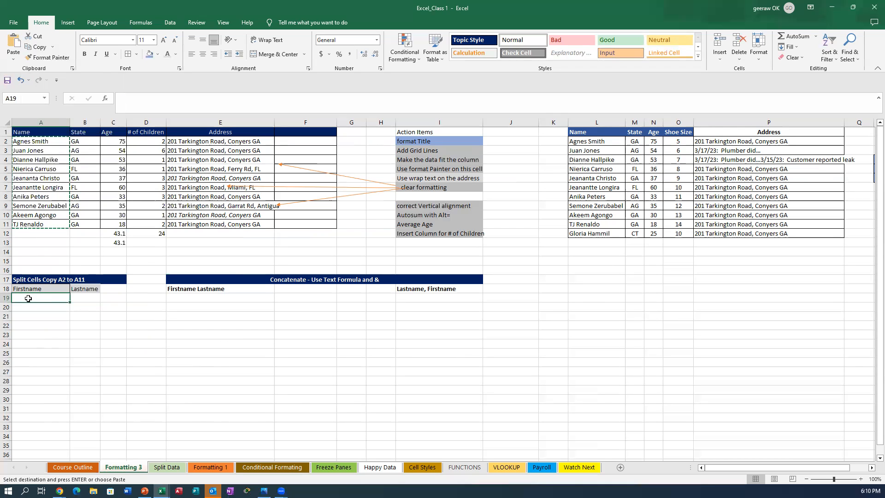
pyautogui.press('Return')
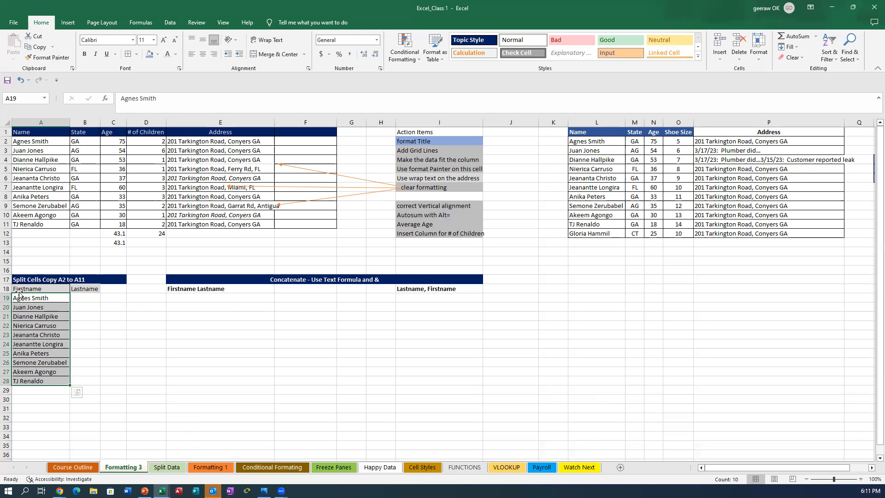
# Step: Select the ten full names in A19:A28 and open Text to Columns from the Data tab
pyautogui.moveTo(22, 299); pyautogui.dragTo(146, 317)
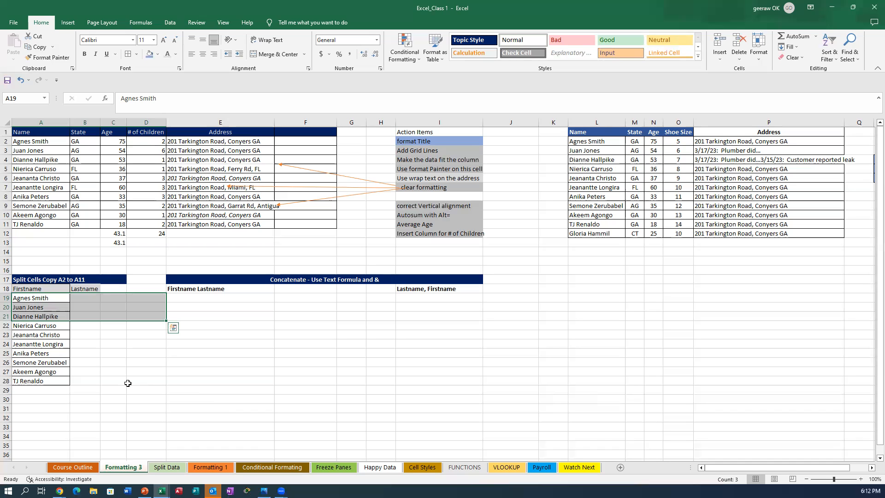
pyautogui.click(129, 362)
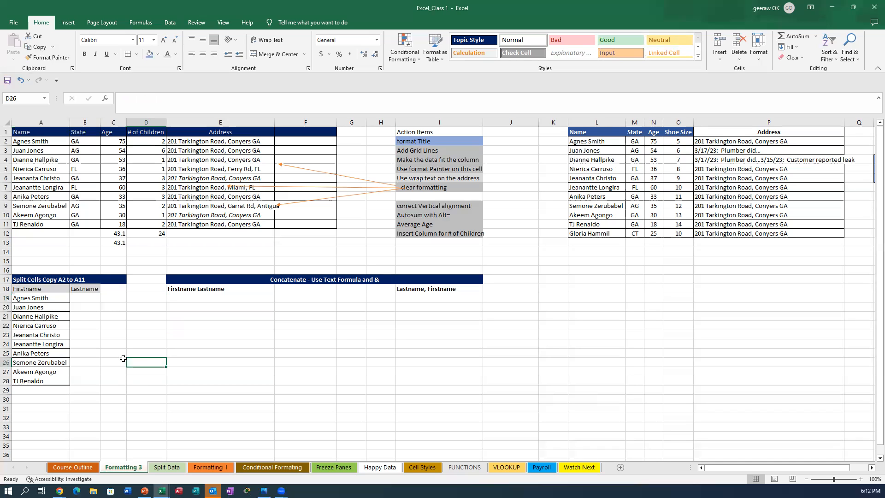
pyautogui.click(36, 301)
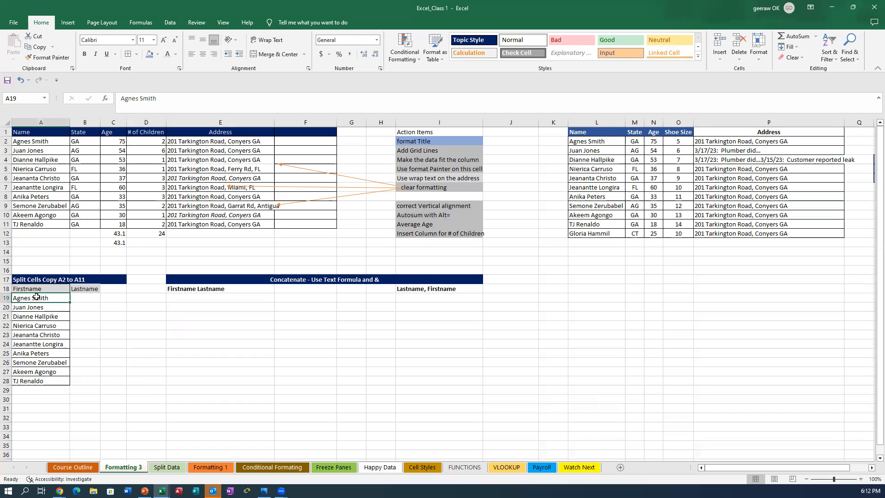
pyautogui.moveTo(36, 302); pyautogui.dragTo(19, 380)
pyautogui.click(172, 391)
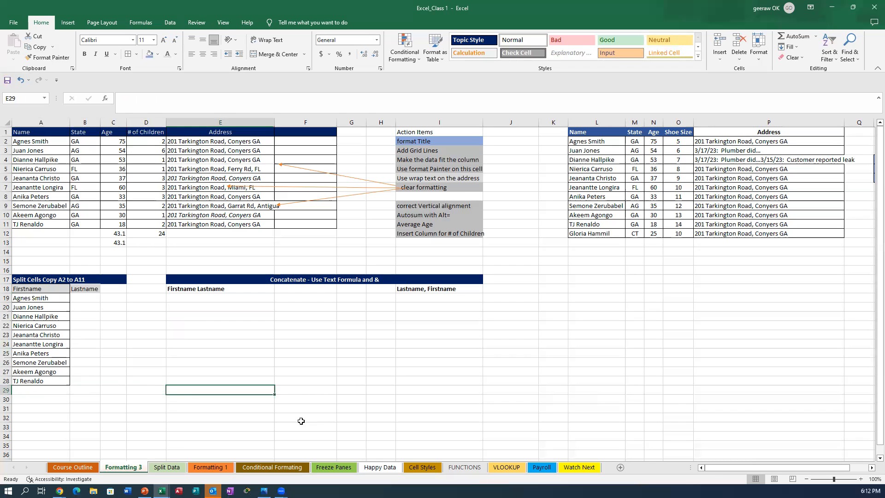
pyautogui.click(27, 296)
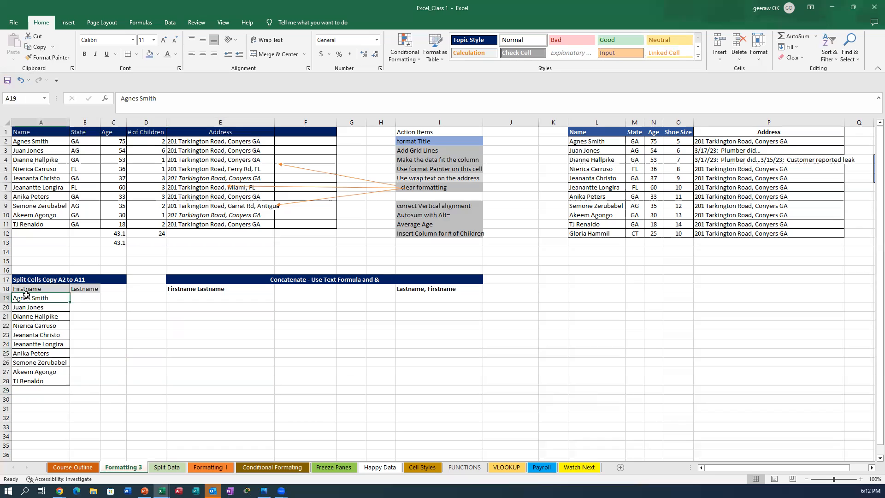
pyautogui.moveTo(27, 296); pyautogui.dragTo(26, 384)
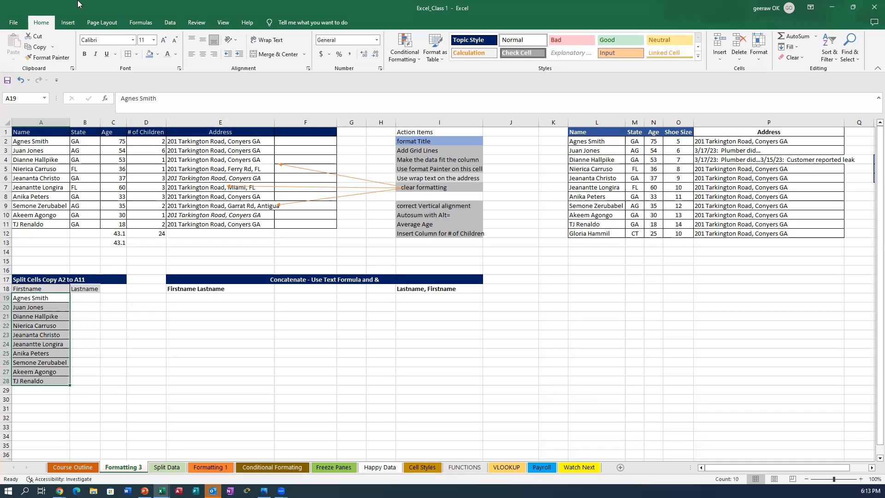
pyautogui.click(170, 22)
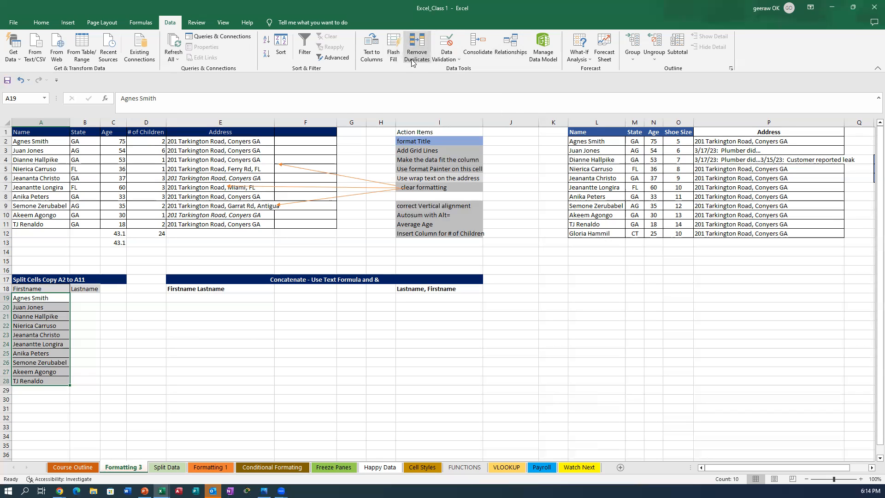
pyautogui.click(370, 51)
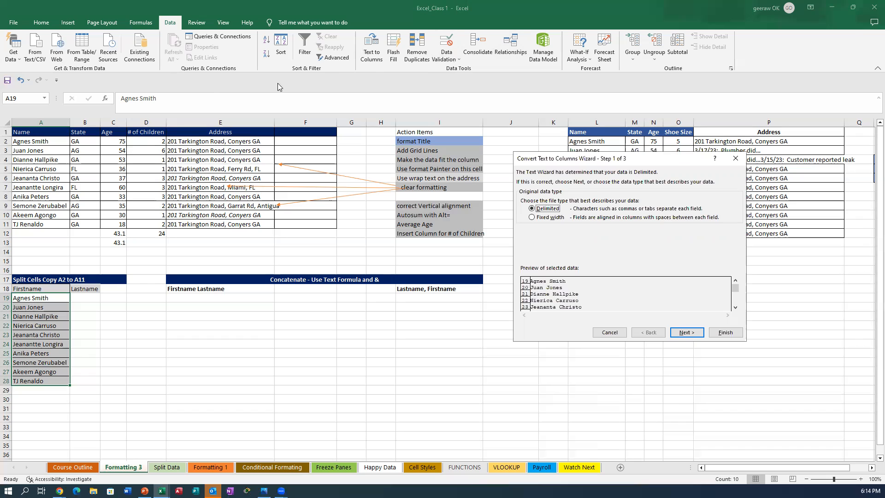
# Step: Keep Delimited, use Space instead of Tab as the separator, and advance to step 3
pyautogui.click(687, 333)
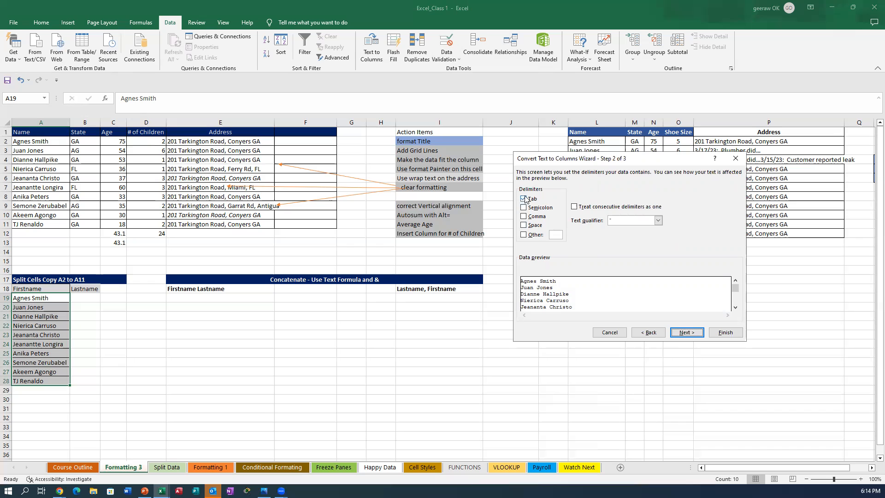
pyautogui.click(523, 226)
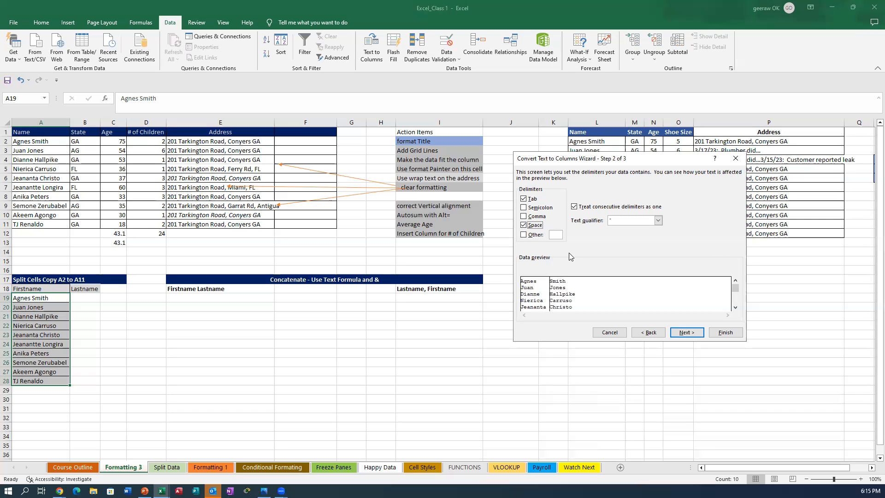
pyautogui.click(523, 199)
pyautogui.click(684, 333)
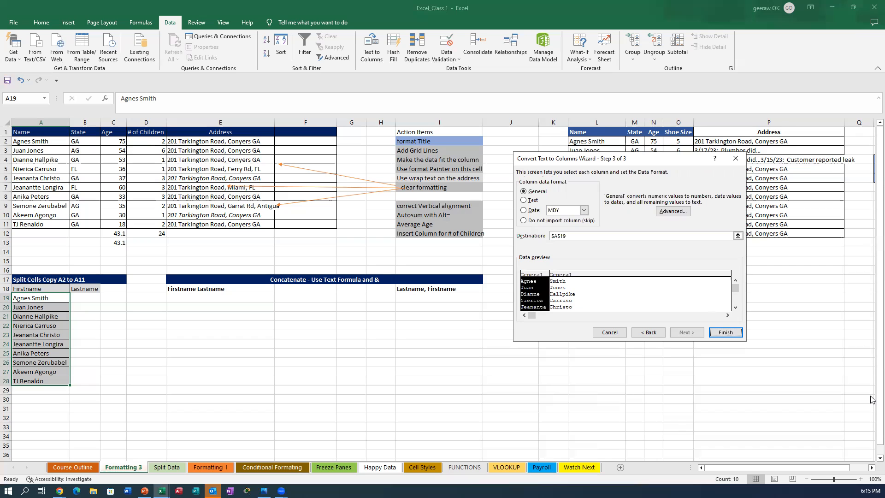
# Step: Cancel the Text to Columns wizard, leaving A19:A28 unsplit
pyautogui.click(724, 332)
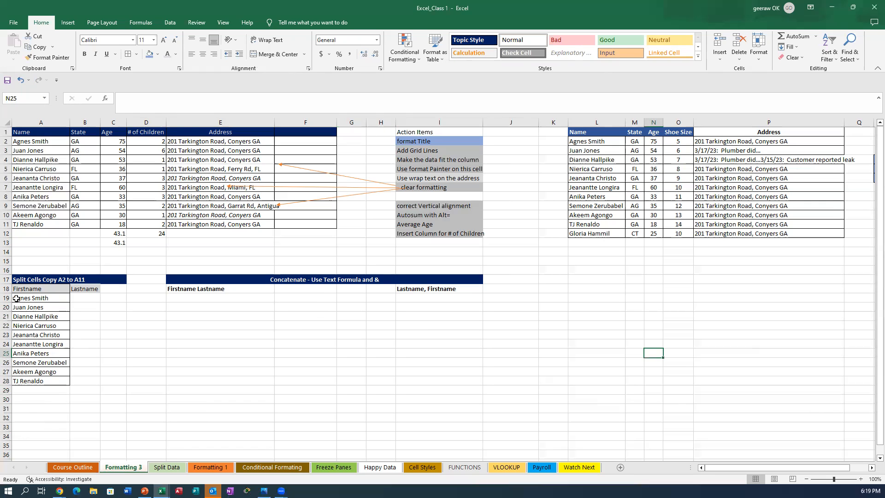
# Step: Reselect the full names in A19:A28 and switch to the Data tab
pyautogui.moveTo(16, 298); pyautogui.dragTo(51, 376)
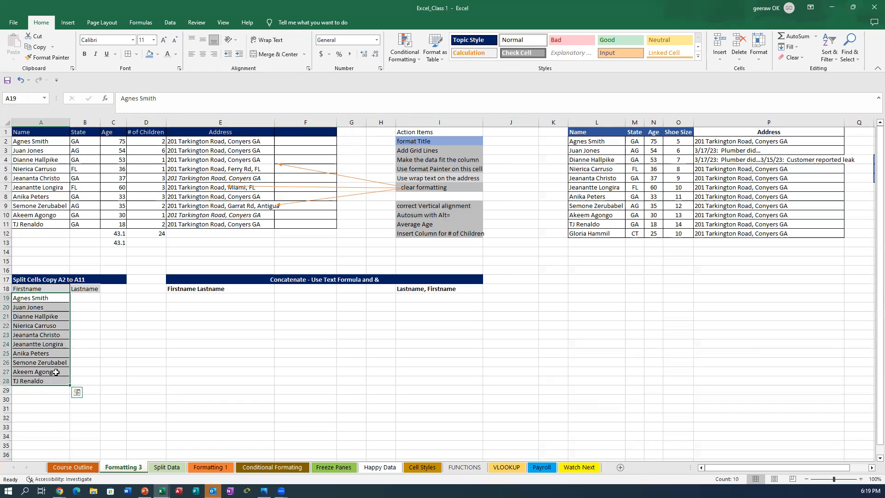
pyautogui.click(166, 23)
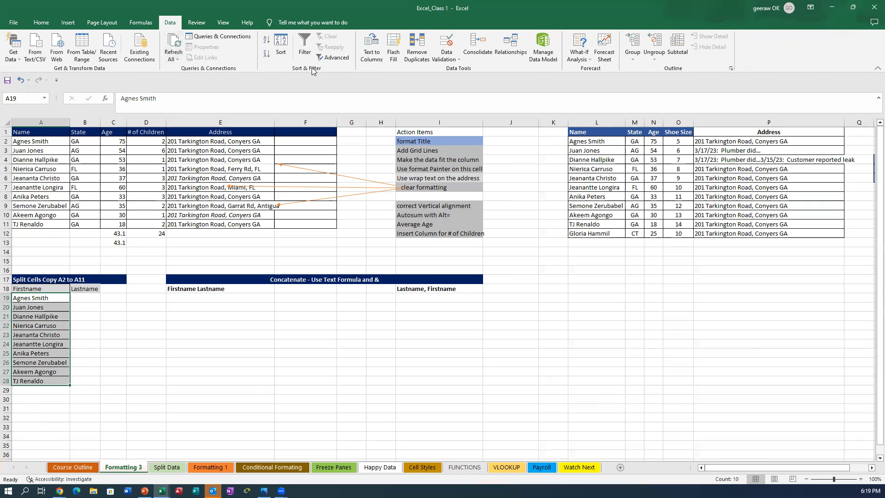
# Step: Reopen Text to Columns and step through Delimited with Space to the final page
pyautogui.click(368, 64)
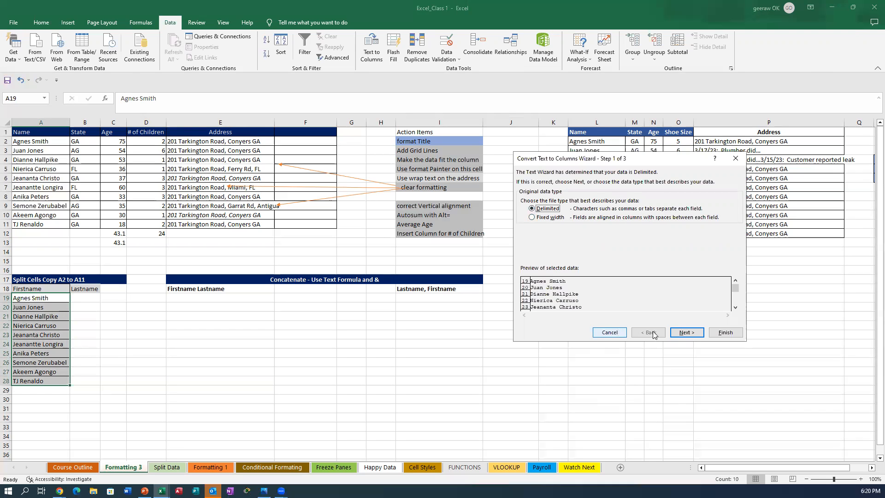
pyautogui.click(690, 334)
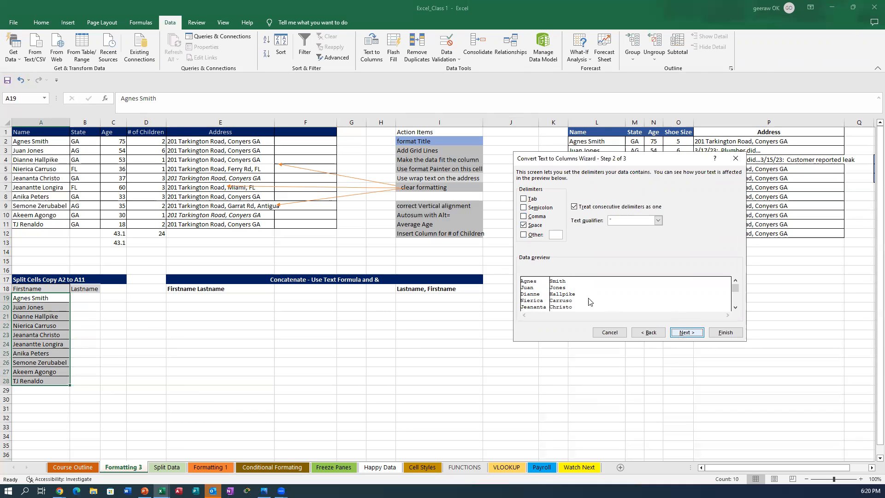
pyautogui.click(687, 333)
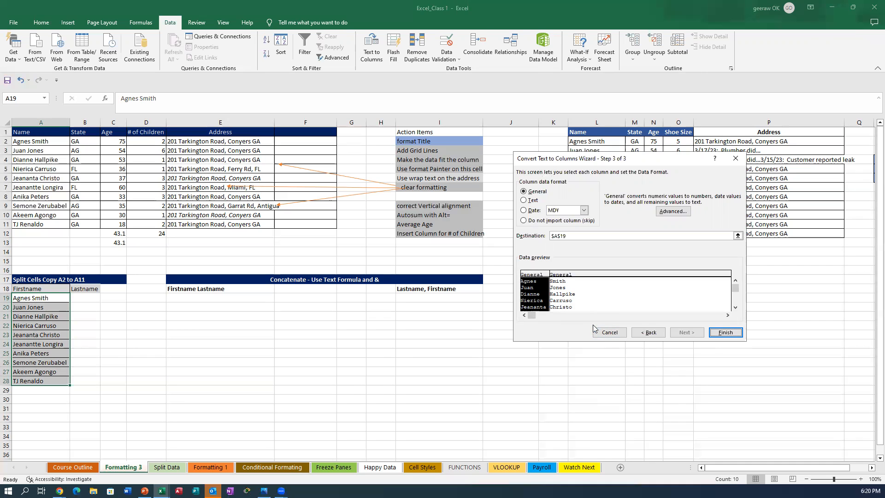
# Step: Finish the split so last names land in B19:B28 beside the first names
pyautogui.click(720, 333)
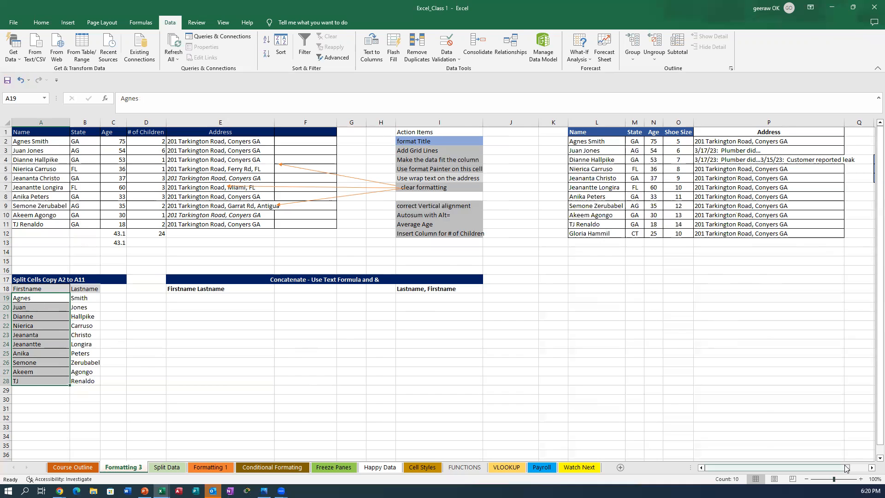
pyautogui.moveTo(844, 466); pyautogui.dragTo(861, 466)
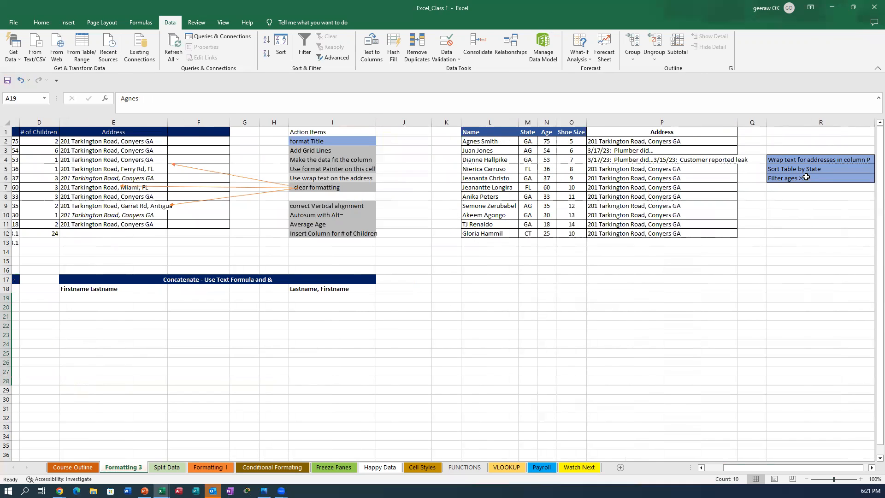
pyautogui.moveTo(491, 132); pyautogui.dragTo(689, 249)
pyautogui.click(503, 336)
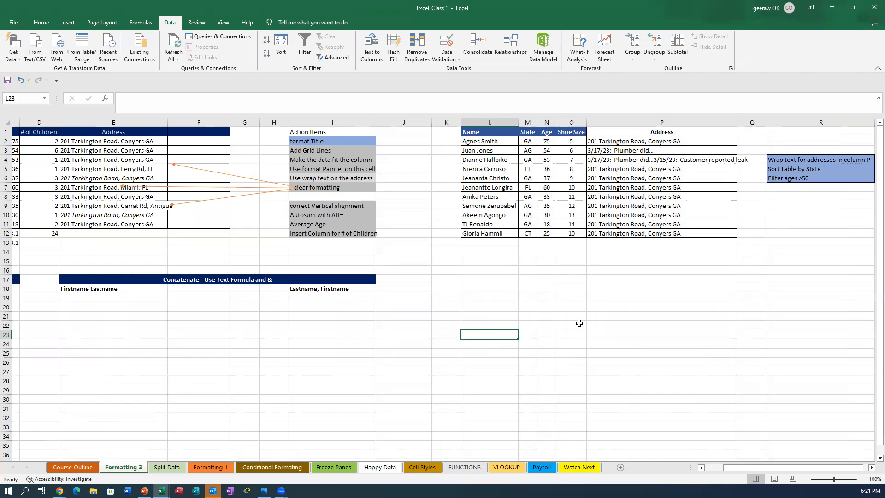
pyautogui.click(525, 138)
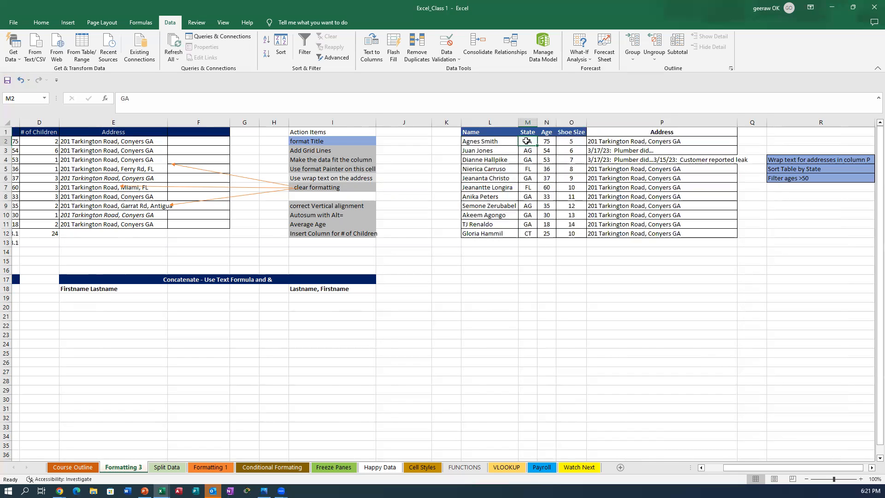
pyautogui.moveTo(526, 141); pyautogui.dragTo(524, 227)
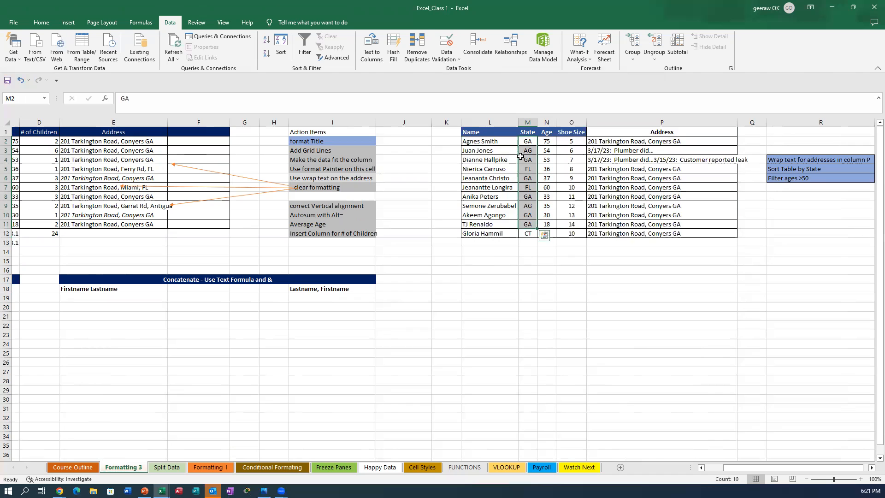
pyautogui.click(522, 141)
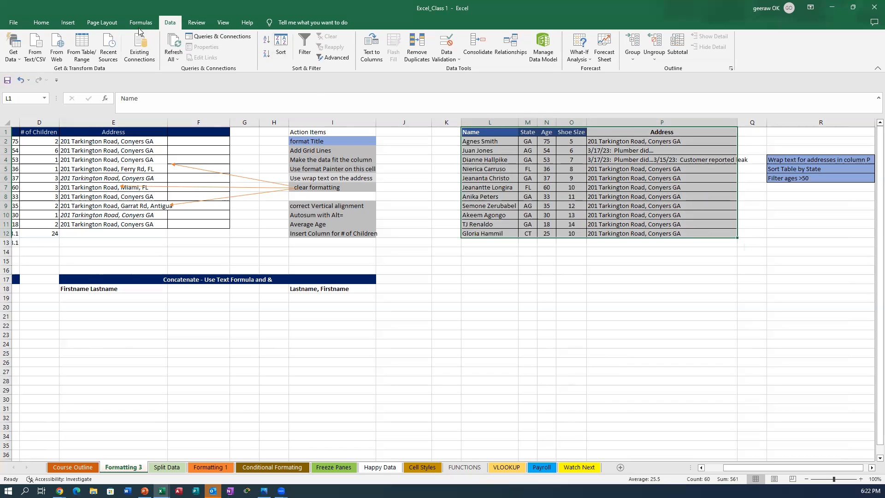
# Step: Open Custom Sort from the Home tab's Sort & Filter menu
pyautogui.click(36, 25)
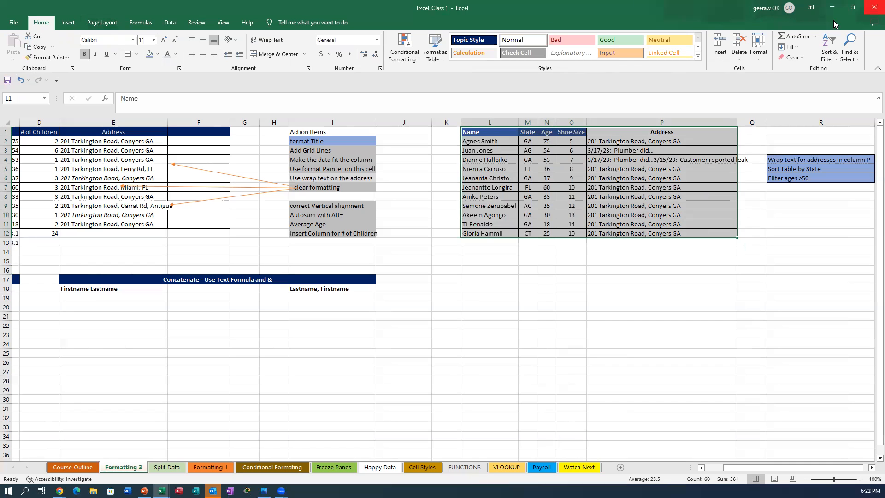
pyautogui.click(825, 57)
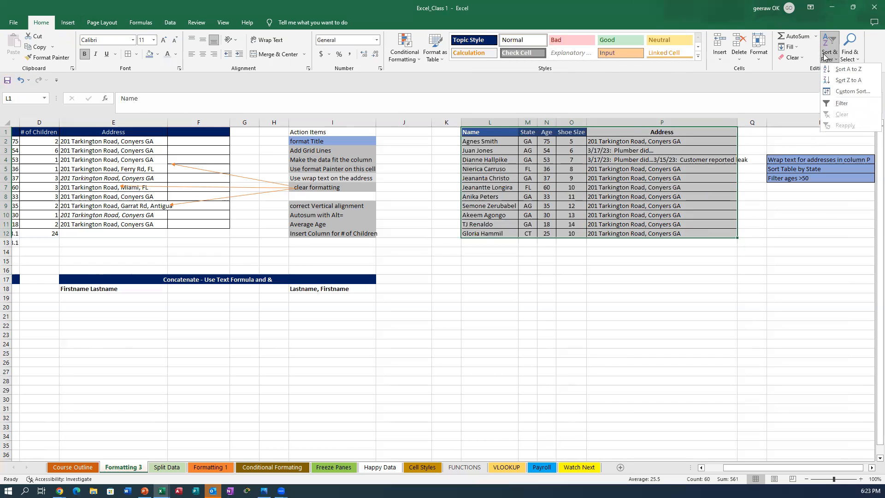
pyautogui.click(841, 92)
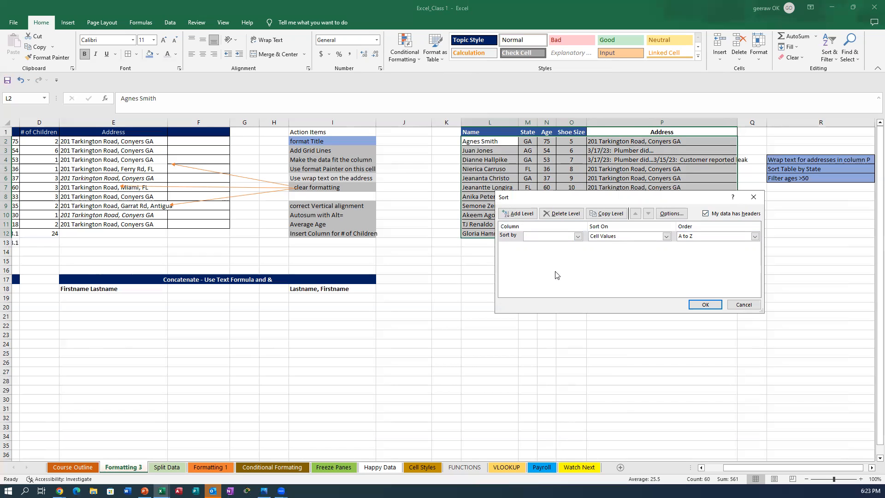
# Step: Sort the table rows by the State column, A to Z
pyautogui.click(578, 238)
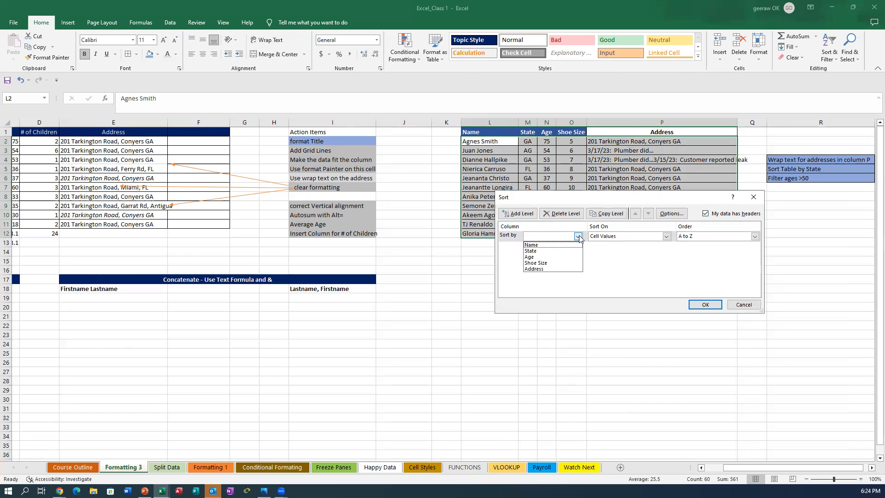
pyautogui.click(533, 252)
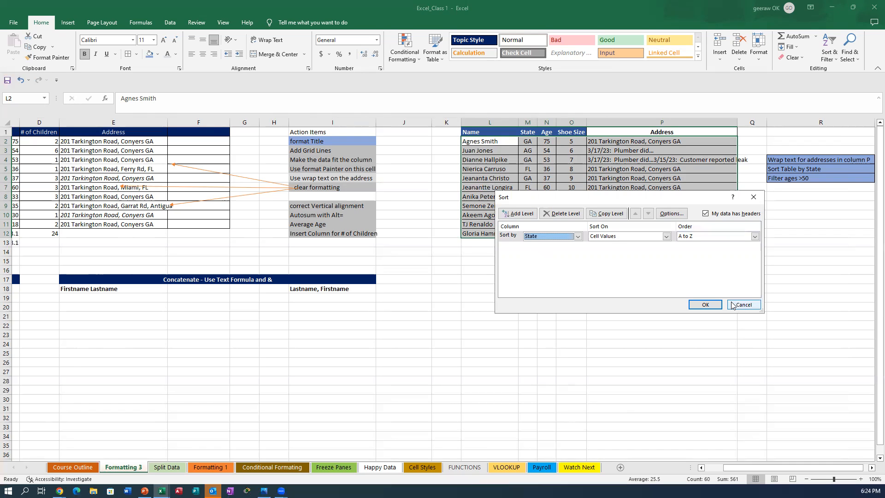
pyautogui.click(704, 305)
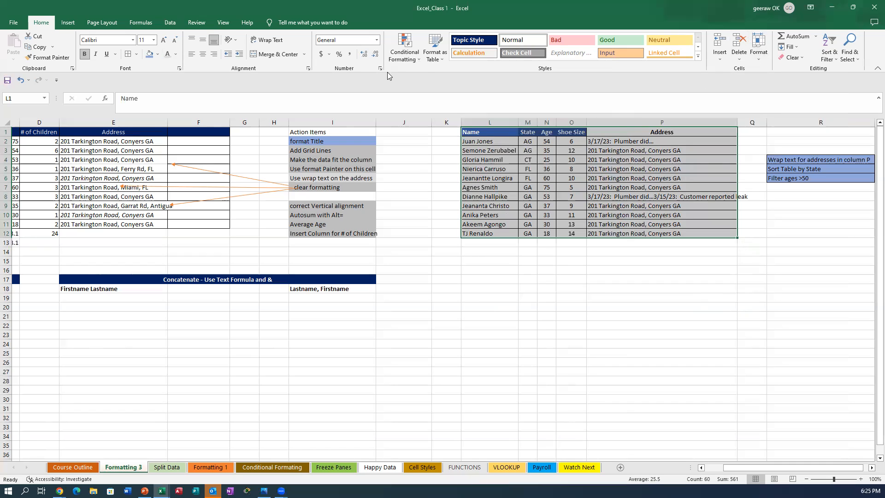
# Step: Custom-sort the table by Age, Largest to Smallest
pyautogui.click(829, 58)
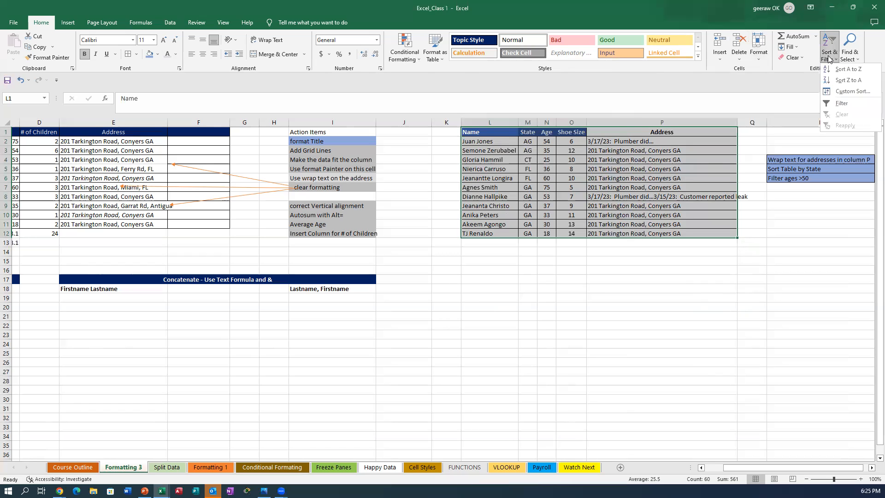
pyautogui.click(835, 93)
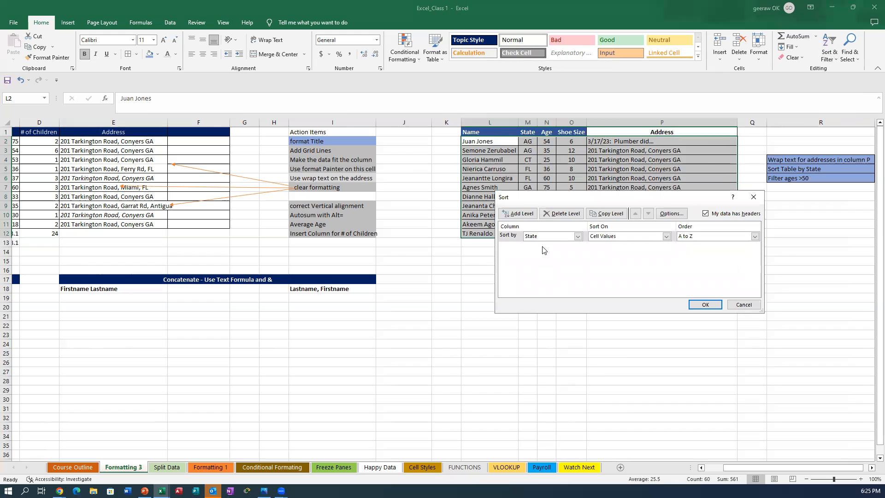
pyautogui.click(578, 238)
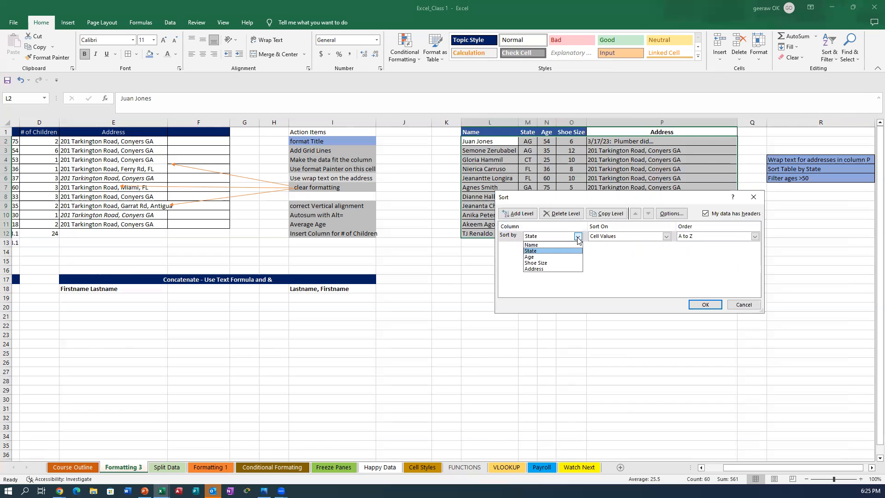
pyautogui.click(531, 256)
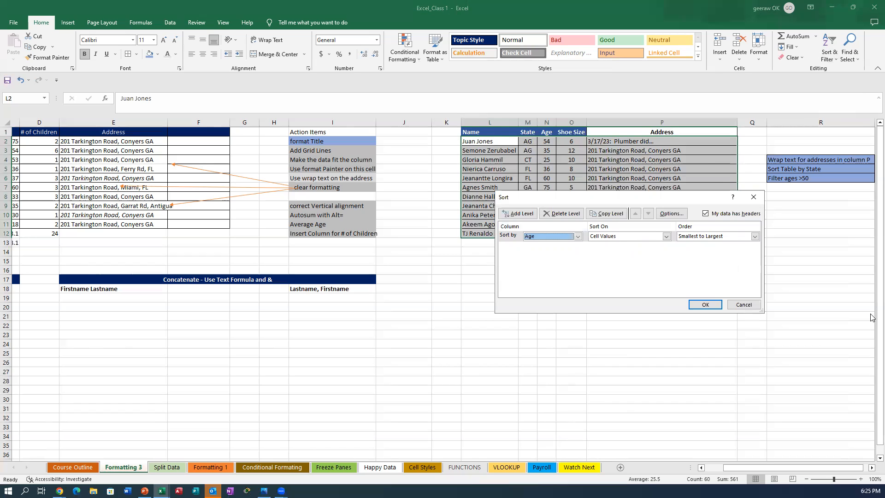
pyautogui.click(754, 237)
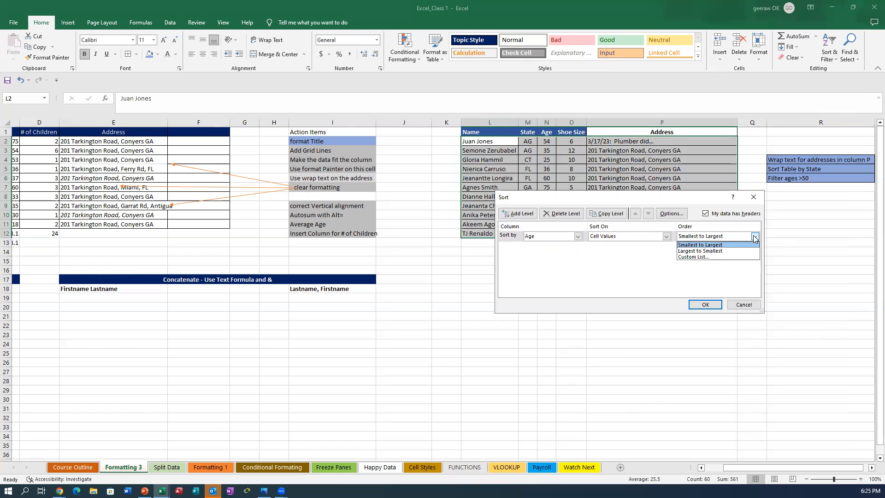
pyautogui.click(702, 251)
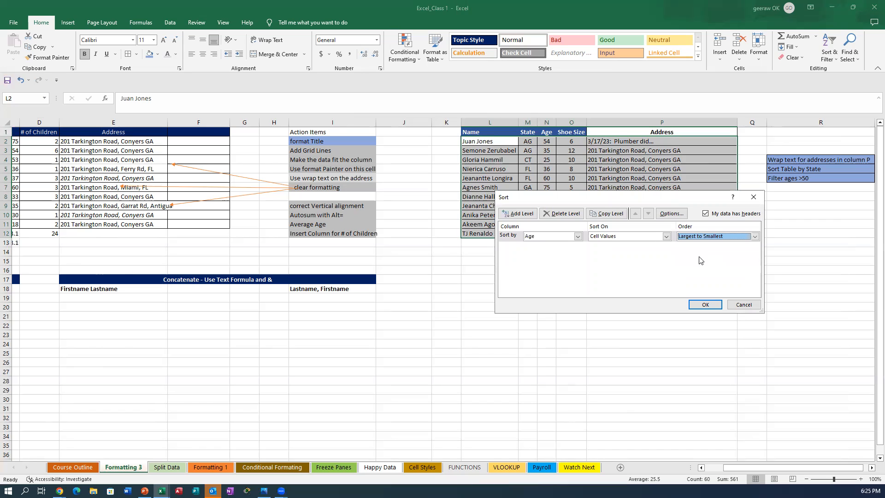
pyautogui.click(712, 305)
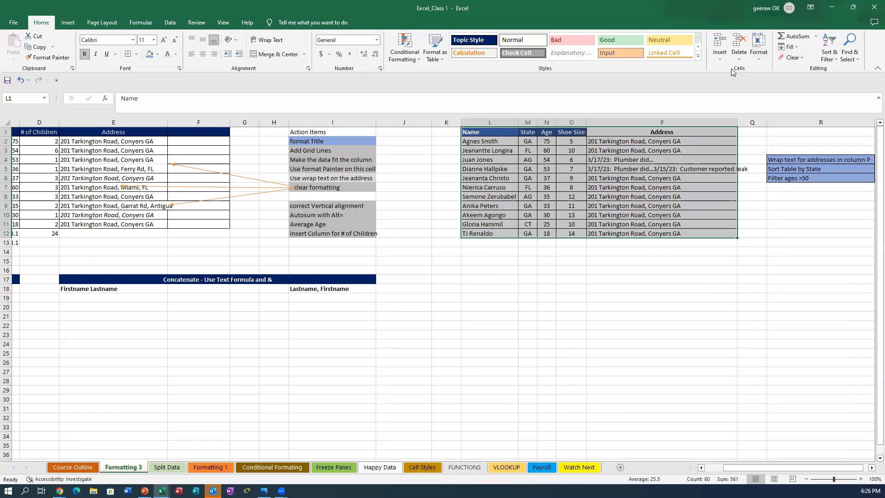
# Step: Turn on filtering from Sort & Filter and open the State column's dropdown
pyautogui.click(825, 58)
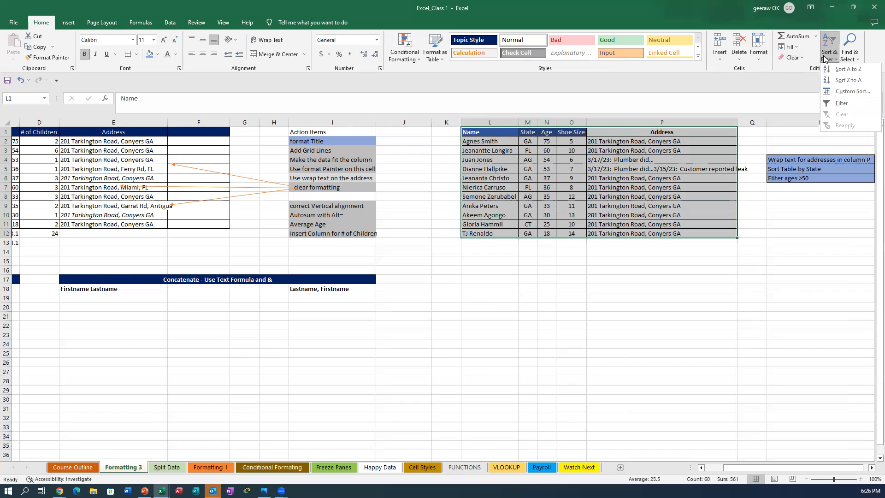
pyautogui.click(840, 103)
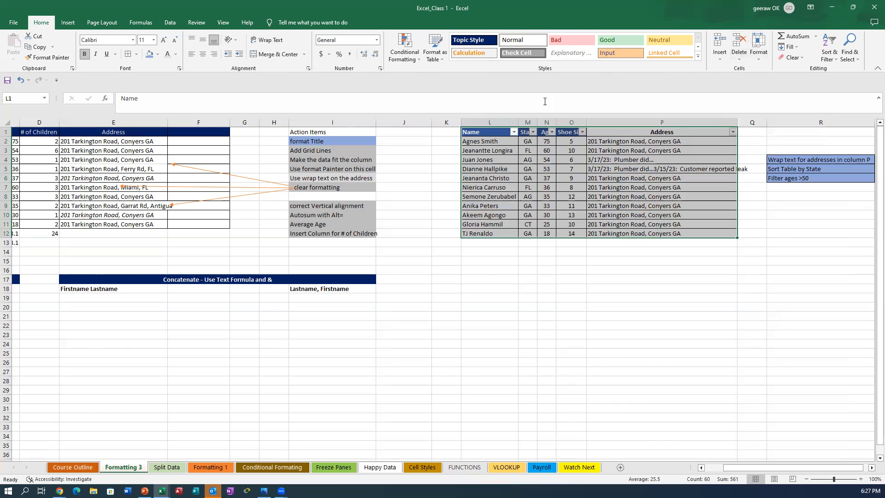
pyautogui.click(533, 133)
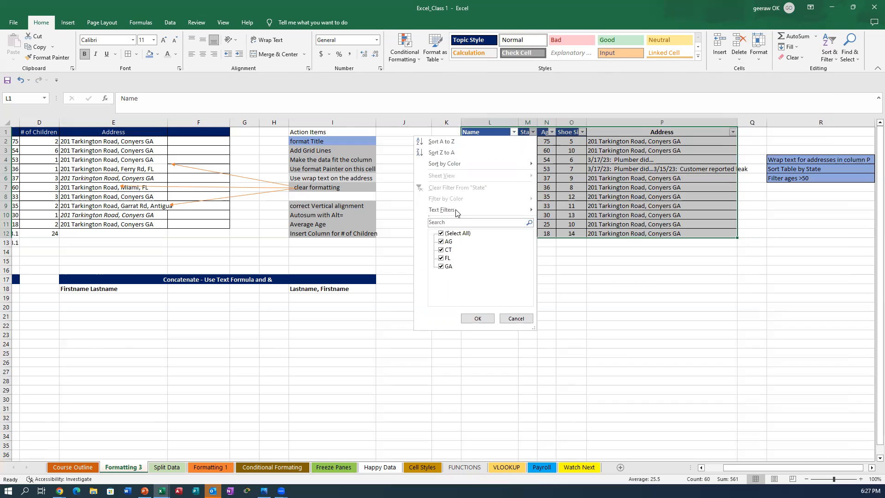
# Step: Filter the State column to GA only, leaving 6 of 11 records
pyautogui.click(441, 234)
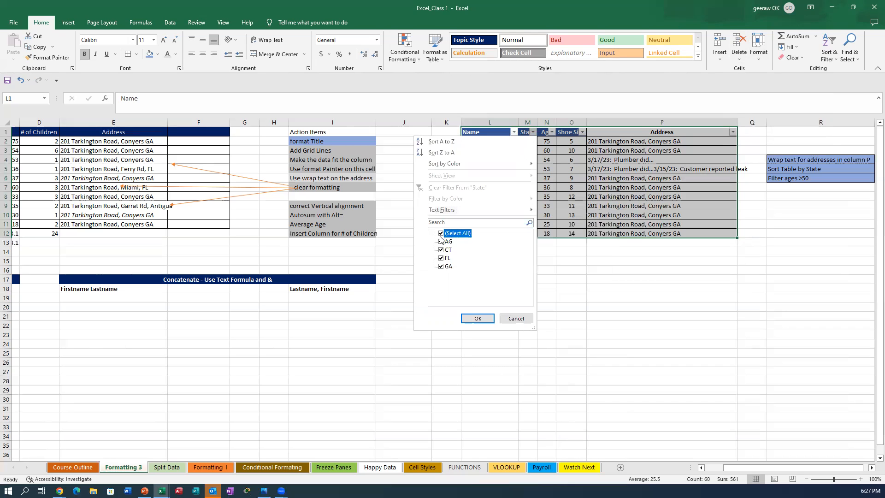
pyautogui.click(442, 267)
pyautogui.click(477, 318)
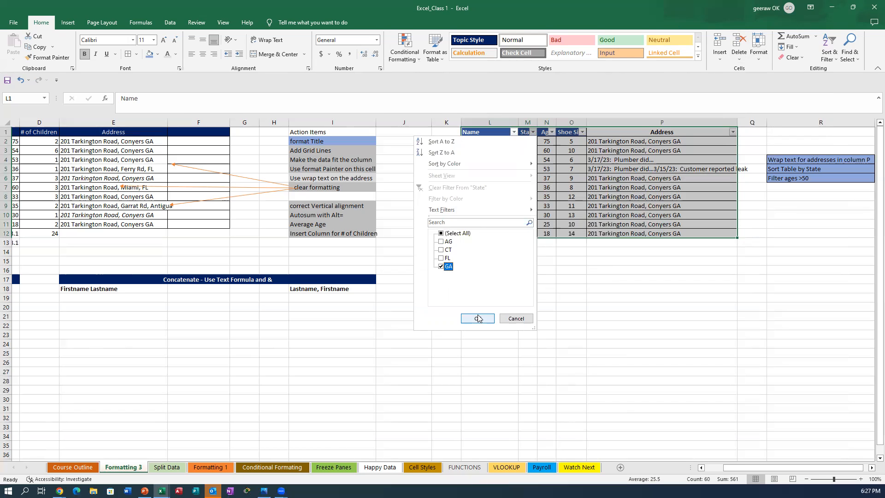
pyautogui.click(478, 318)
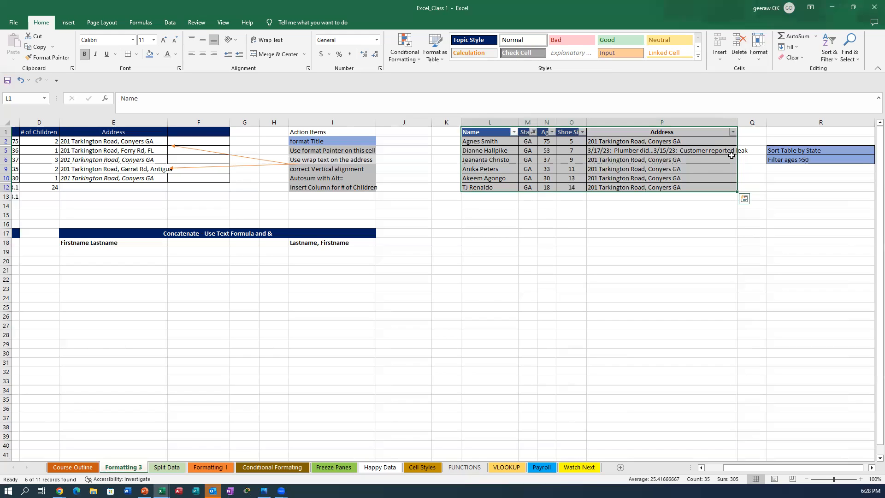
pyautogui.click(827, 56)
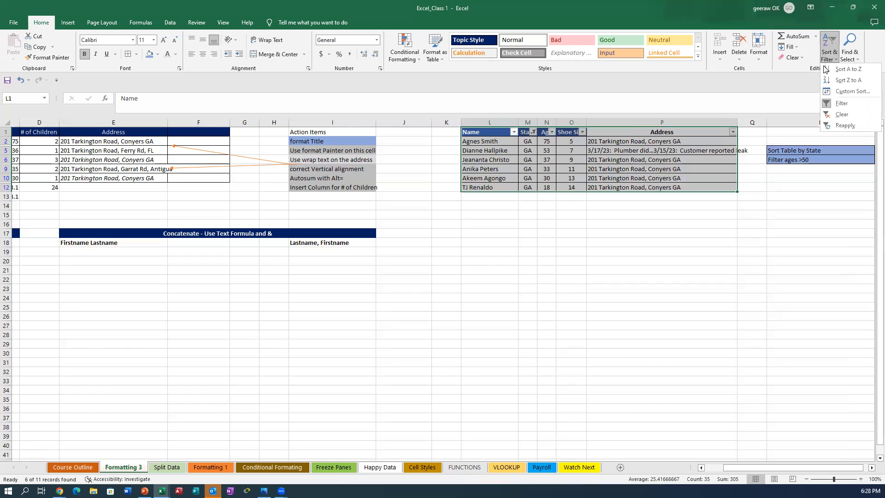
# Step: Clear the GA filter and switch AutoFilter off to remove the dropdown arrows
pyautogui.click(837, 114)
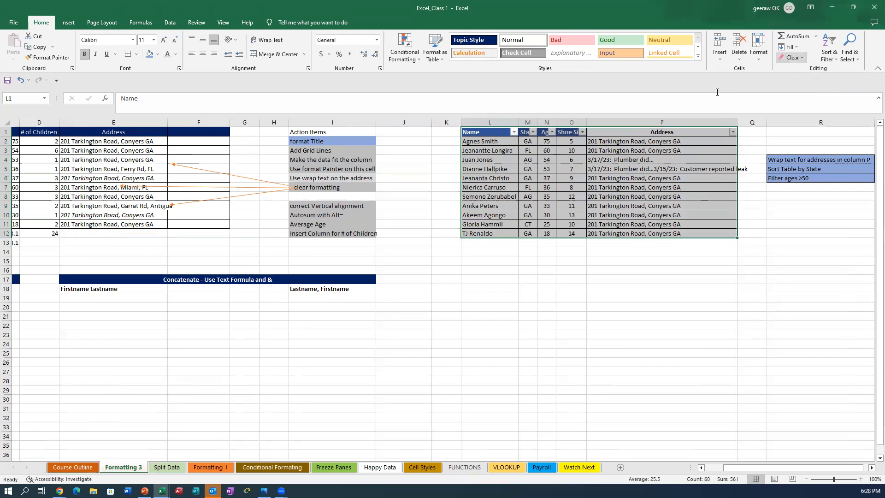
pyautogui.click(836, 59)
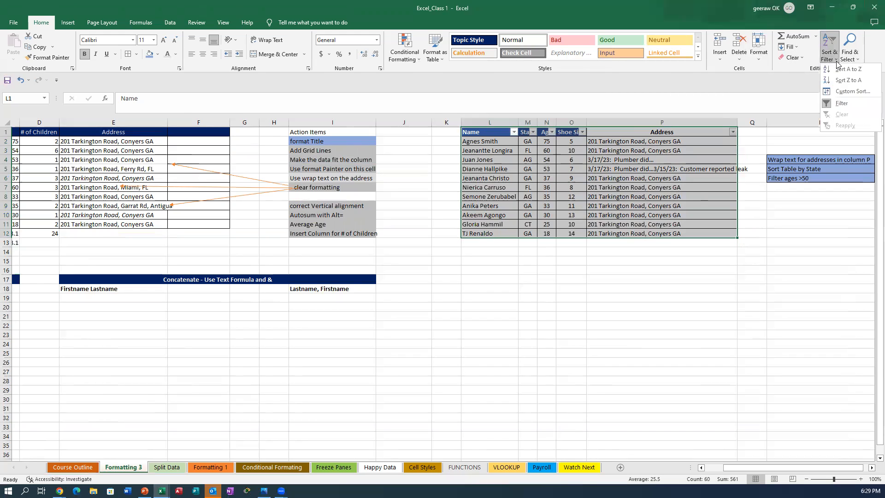
pyautogui.click(828, 104)
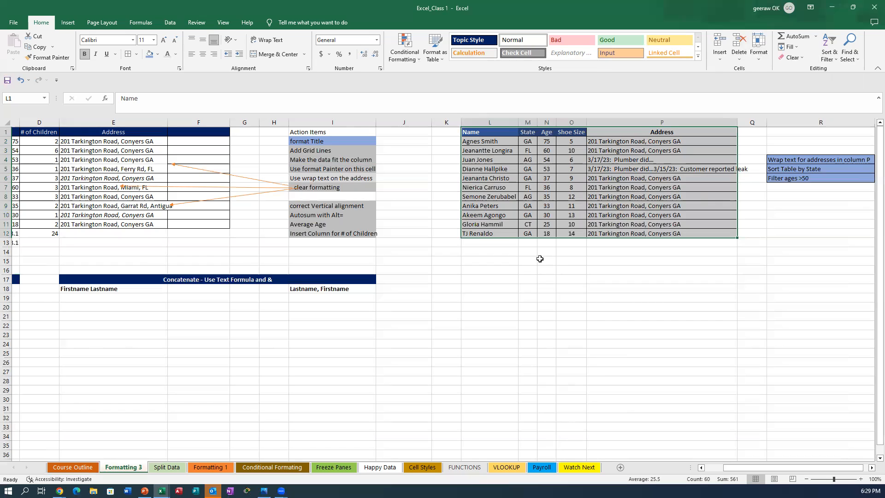
pyautogui.click(826, 58)
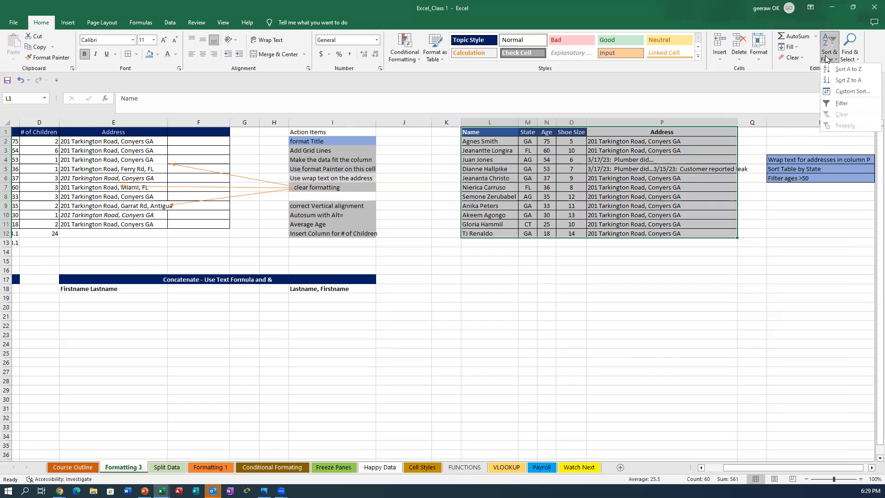
# Step: Re-enable AutoFilter and restrict the State column to AG, leaving 2 of 11 records
pyautogui.click(841, 103)
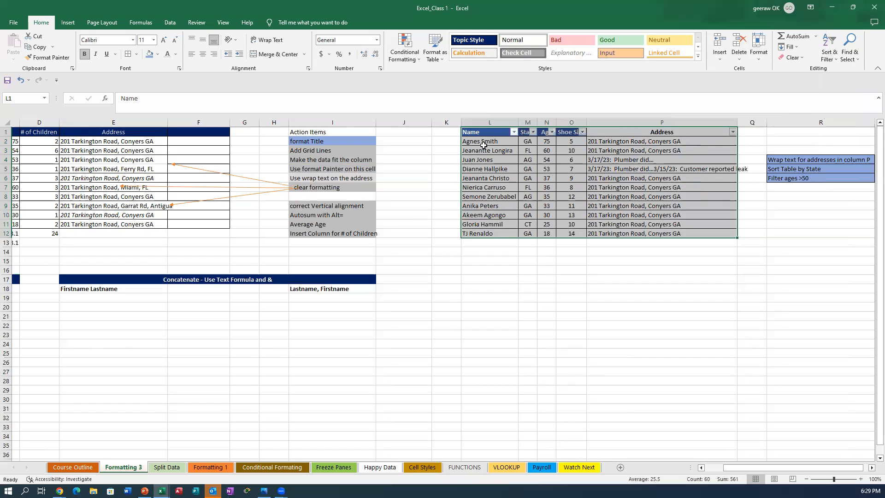
pyautogui.click(533, 133)
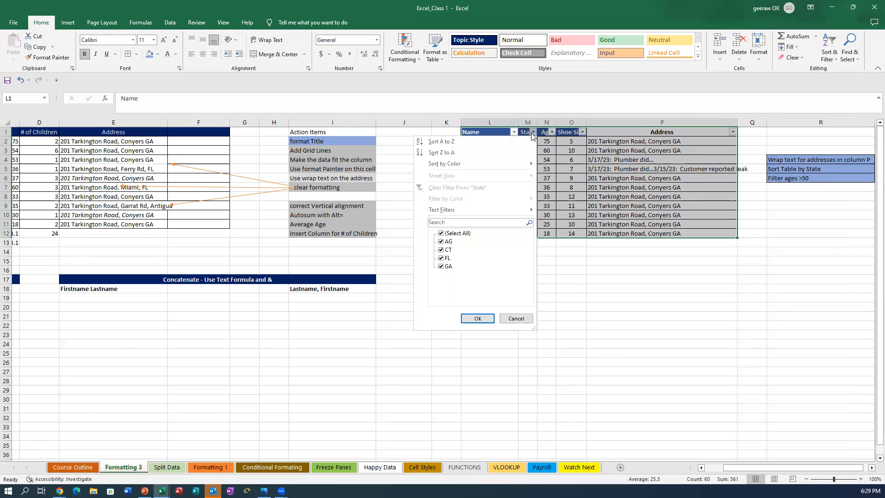
pyautogui.click(439, 233)
pyautogui.click(440, 233)
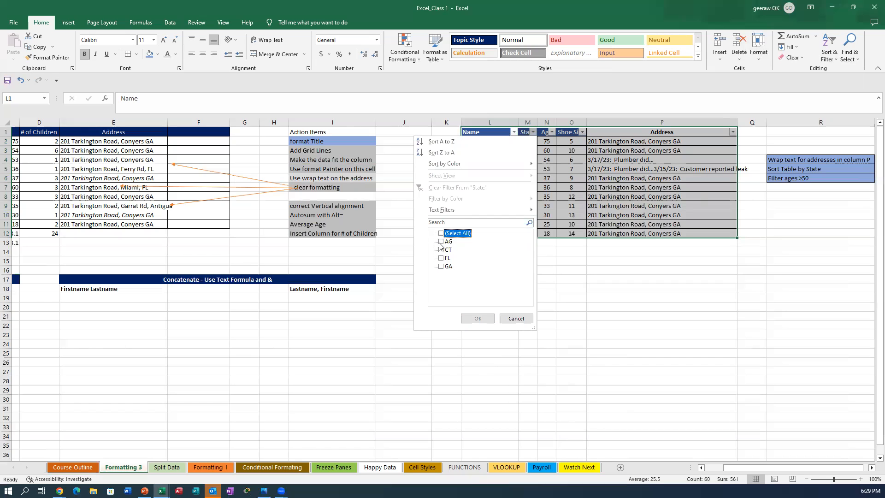
pyautogui.click(441, 267)
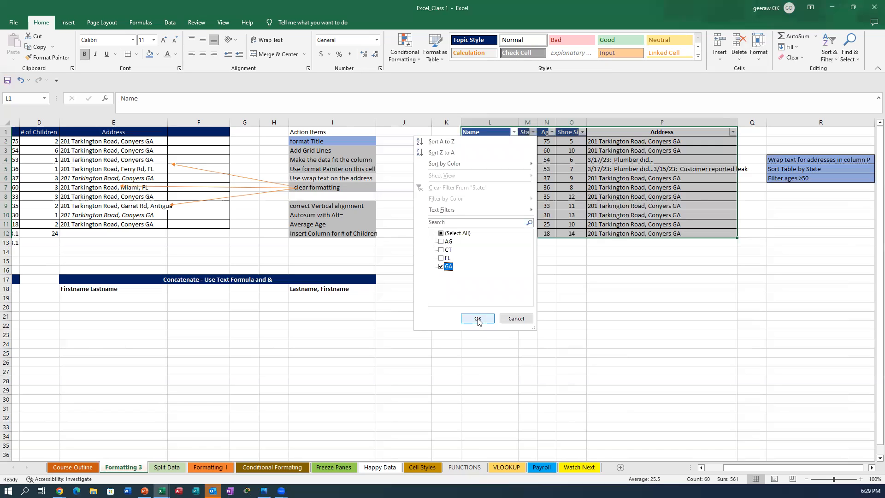
pyautogui.click(441, 242)
pyautogui.click(440, 267)
pyautogui.click(476, 316)
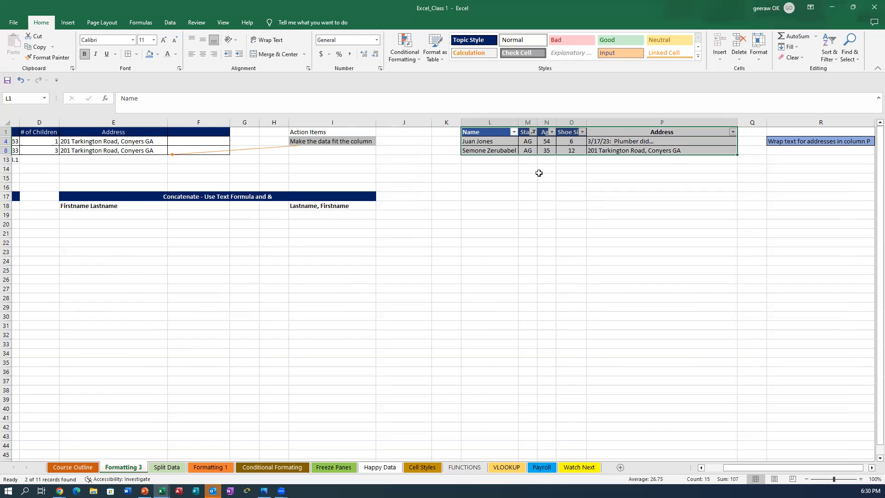
# Step: Clear the filter from the State column, then select cell F27
pyautogui.click(532, 134)
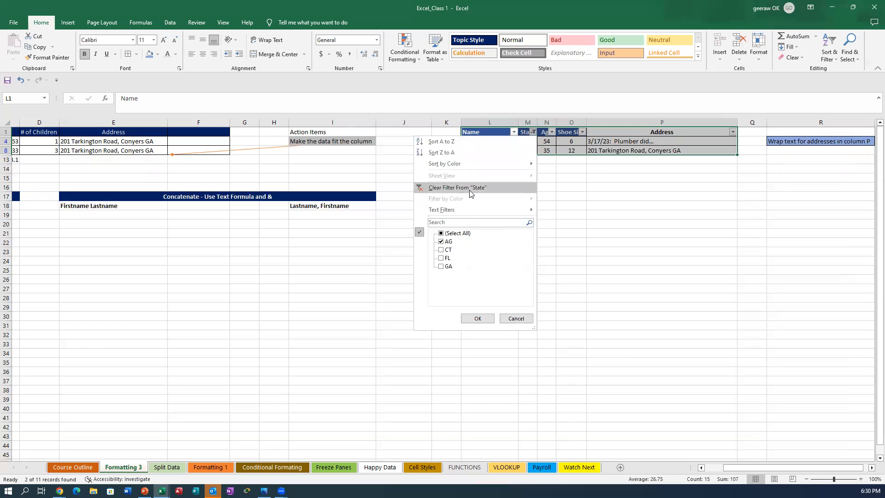
pyautogui.moveTo(451, 167)
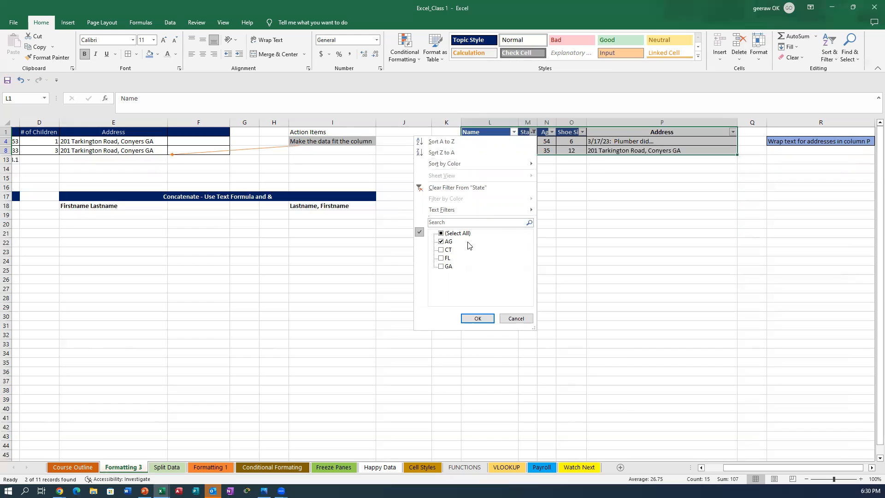
pyautogui.click(452, 186)
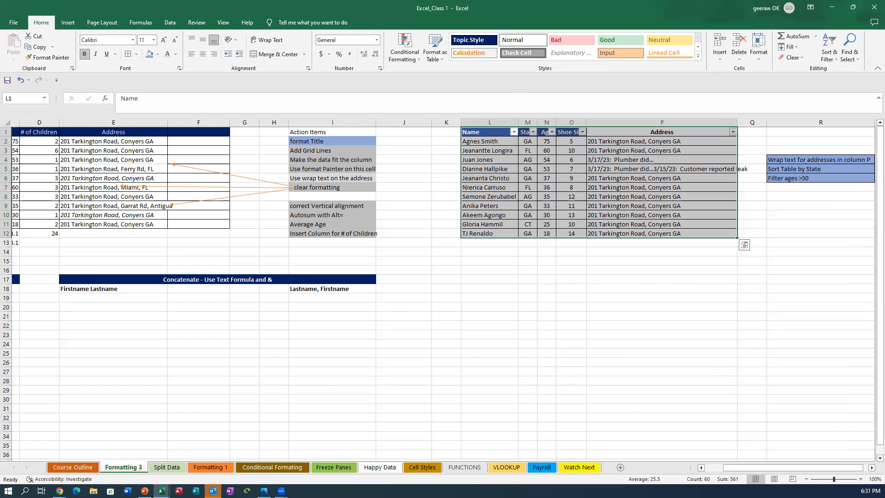
pyautogui.click(198, 371)
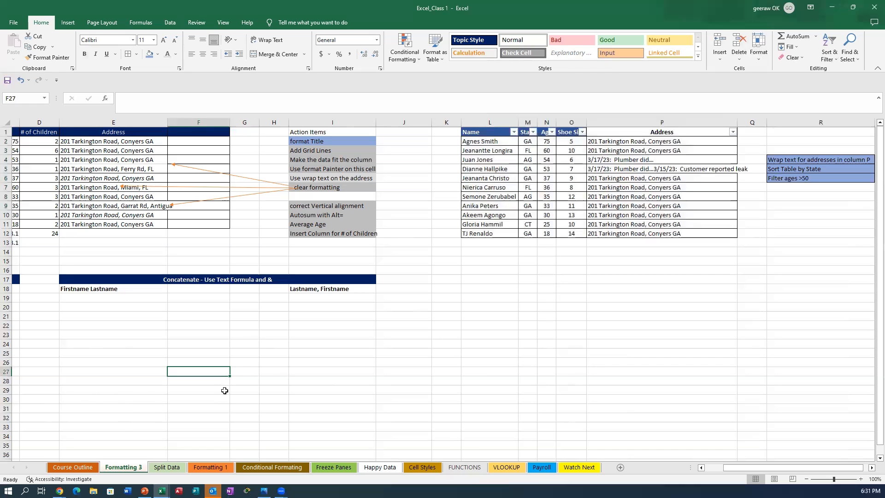